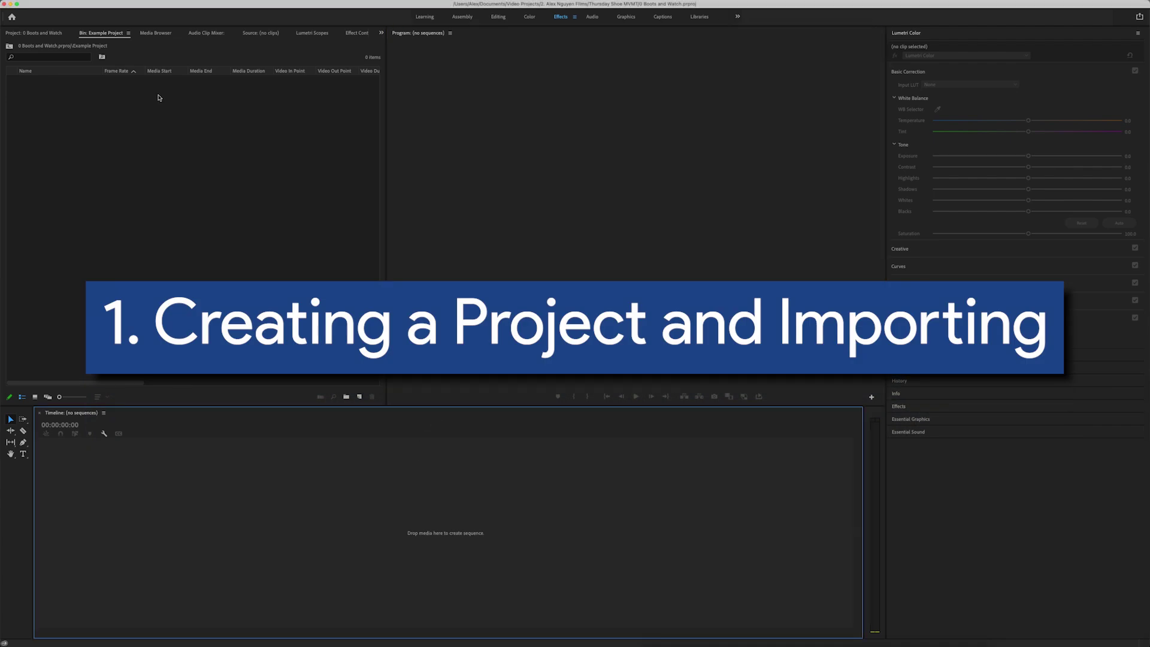
Start a new project, then cancel the New Project dialog without creating it.
{"action": "left_click", "coordinate": [75, 2]}
{"action": "mouse_move", "coordinate": [120, 7]}
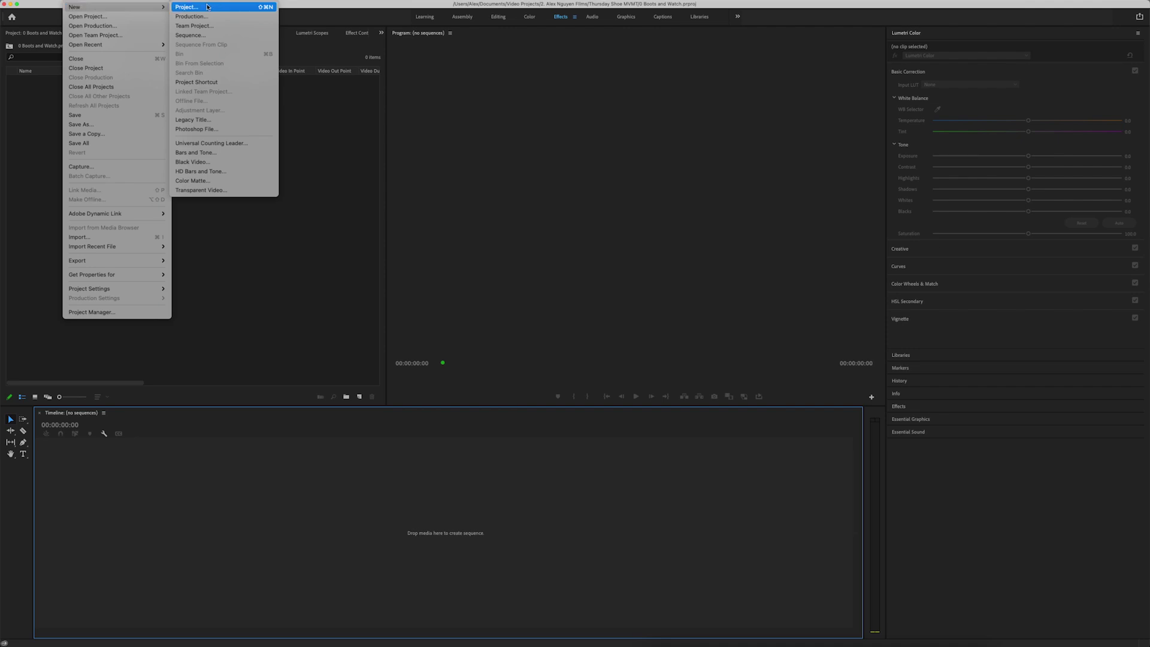
{"action": "left_click", "coordinate": [207, 6]}
{"action": "left_click_drag", "start_coordinate": [481, 182], "coordinate": [442, 180]}
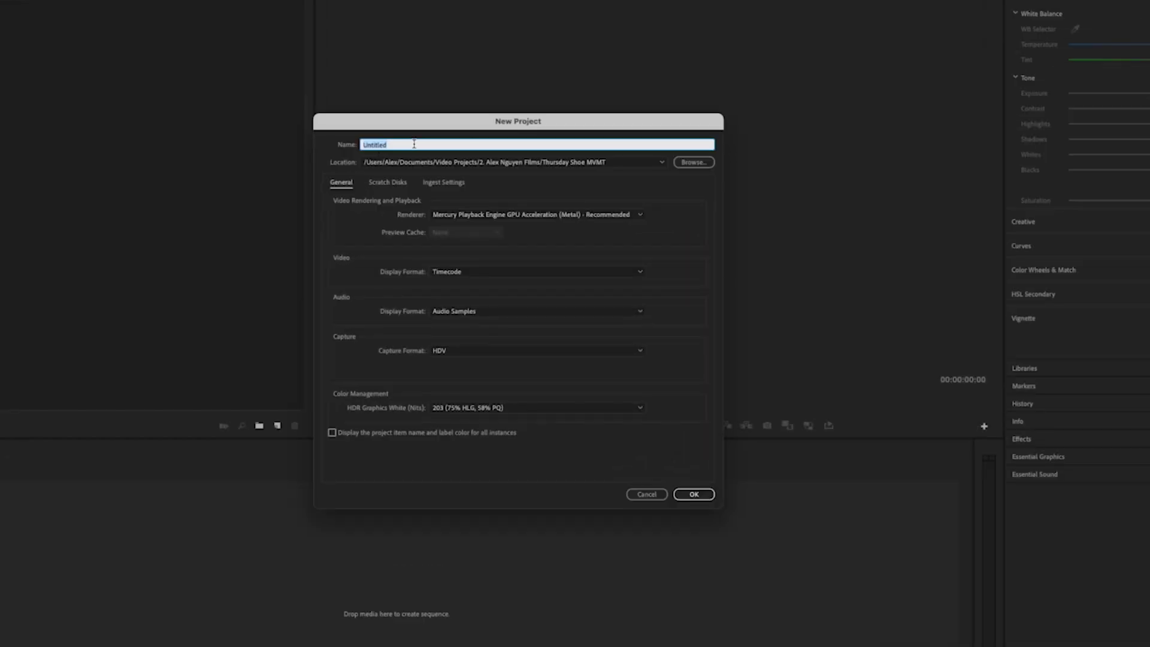
{"action": "type", "text": "Any Name here"}
{"action": "left_click", "coordinate": [648, 496]}
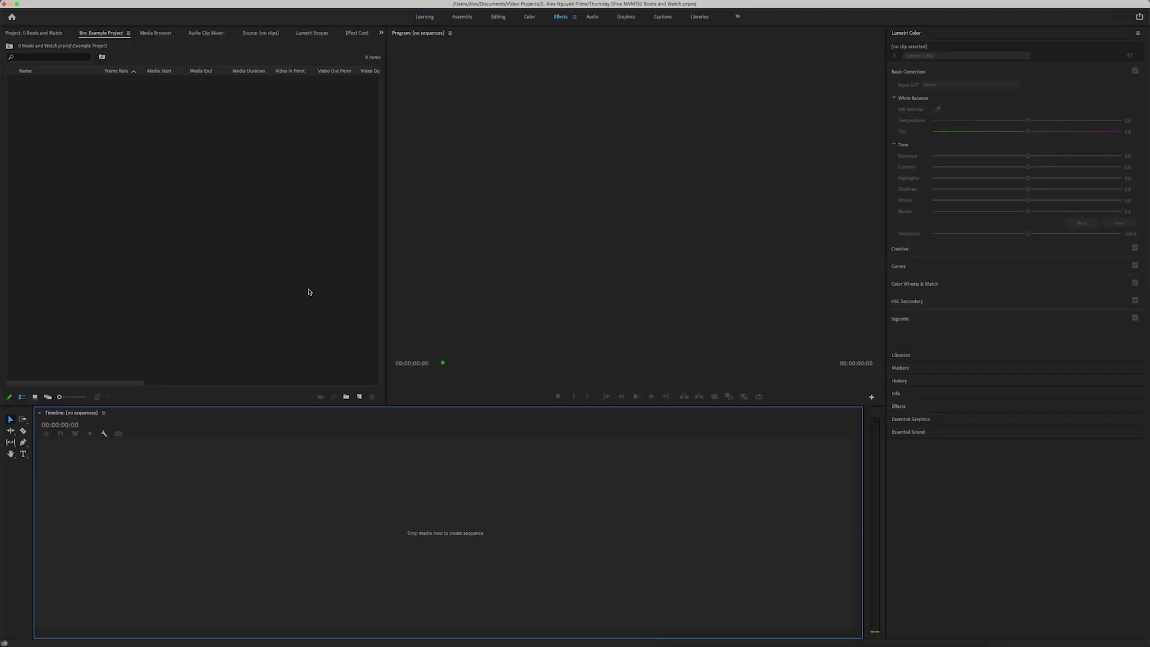
Add a new bin in the empty Project panel and name it Sequences.
{"action": "left_click", "coordinate": [191, 163]}
{"action": "right_click", "coordinate": [68, 98]}
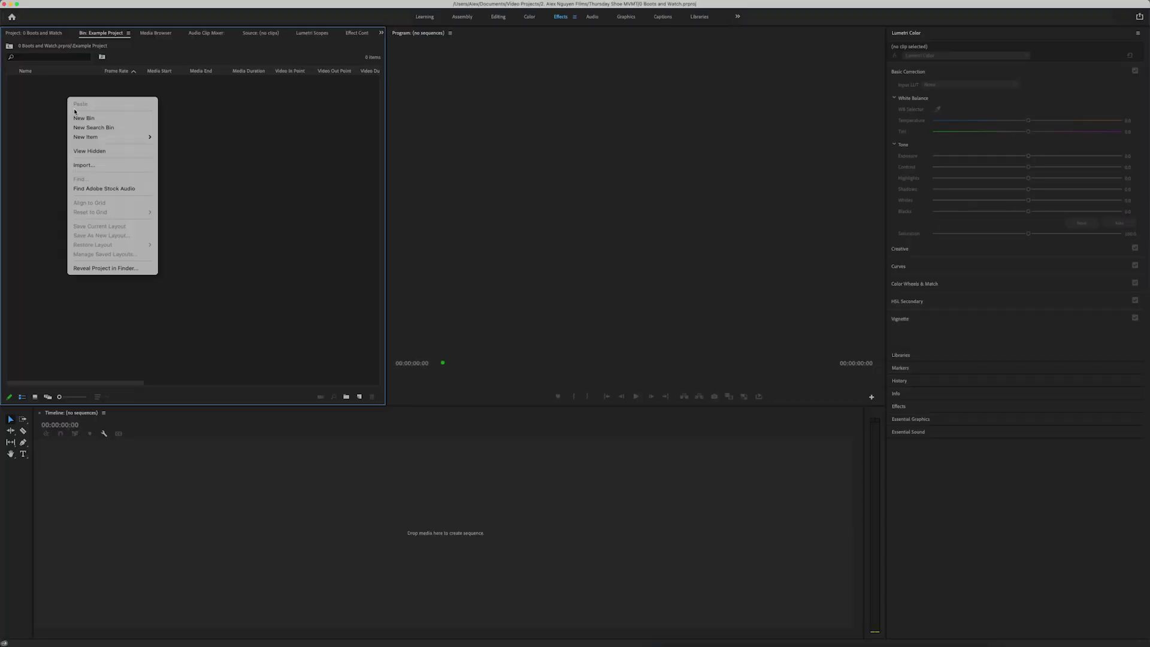
{"action": "left_click", "coordinate": [61, 113]}
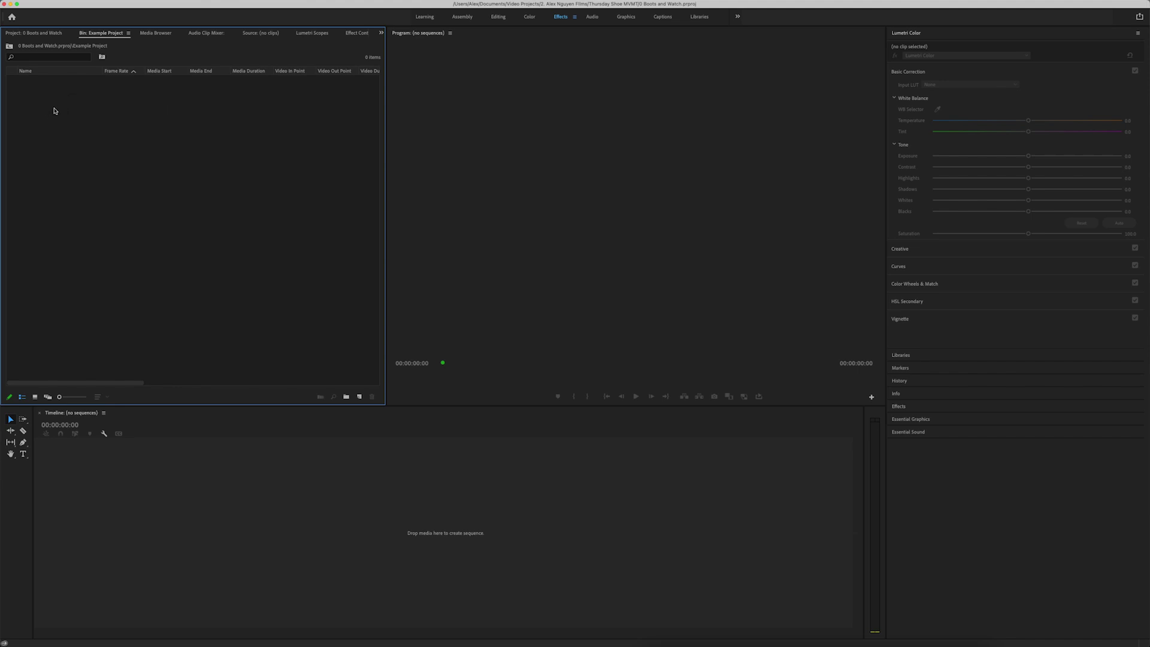
{"action": "right_click", "coordinate": [49, 95]}
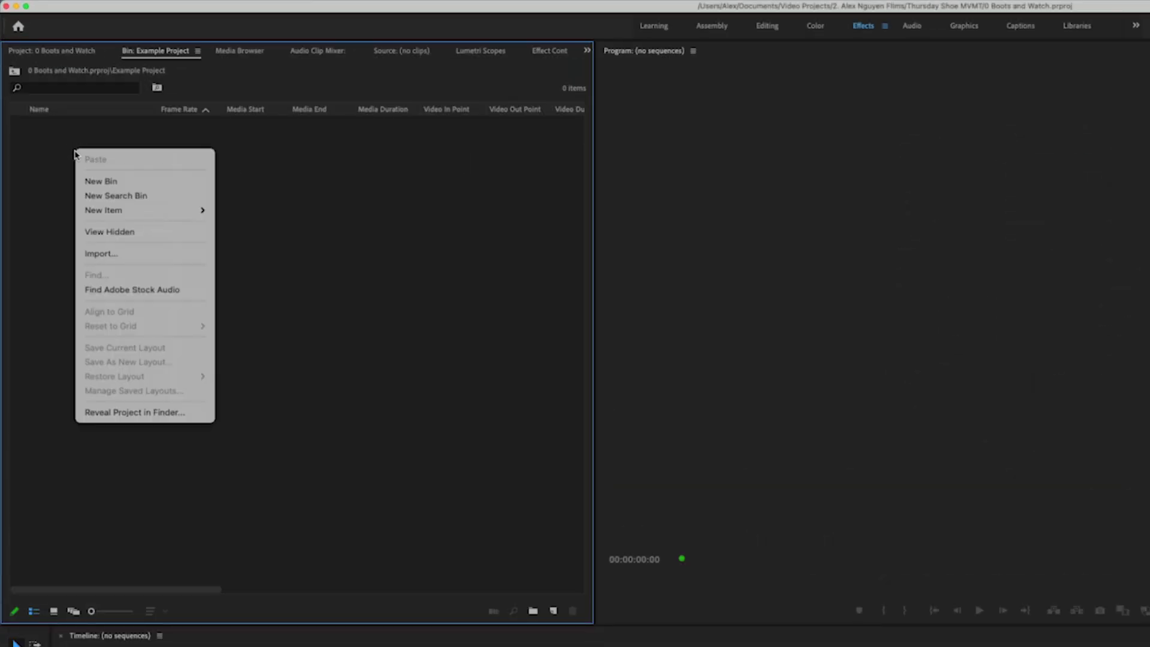
{"action": "left_click", "coordinate": [89, 182]}
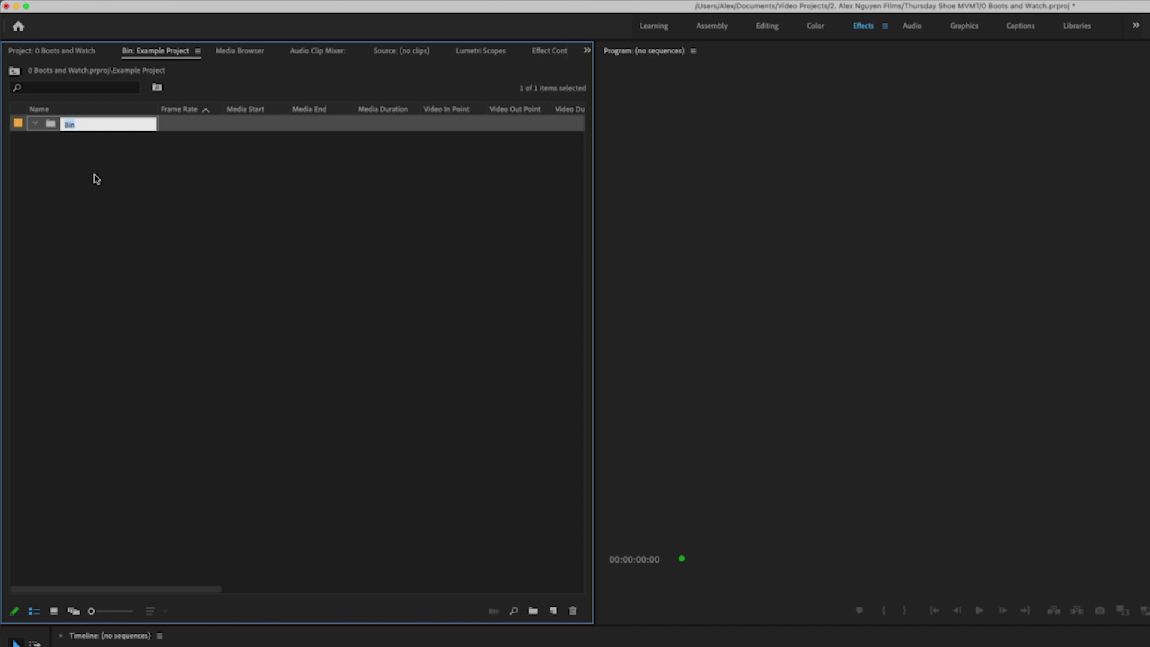
{"action": "type", "text": "Se"}
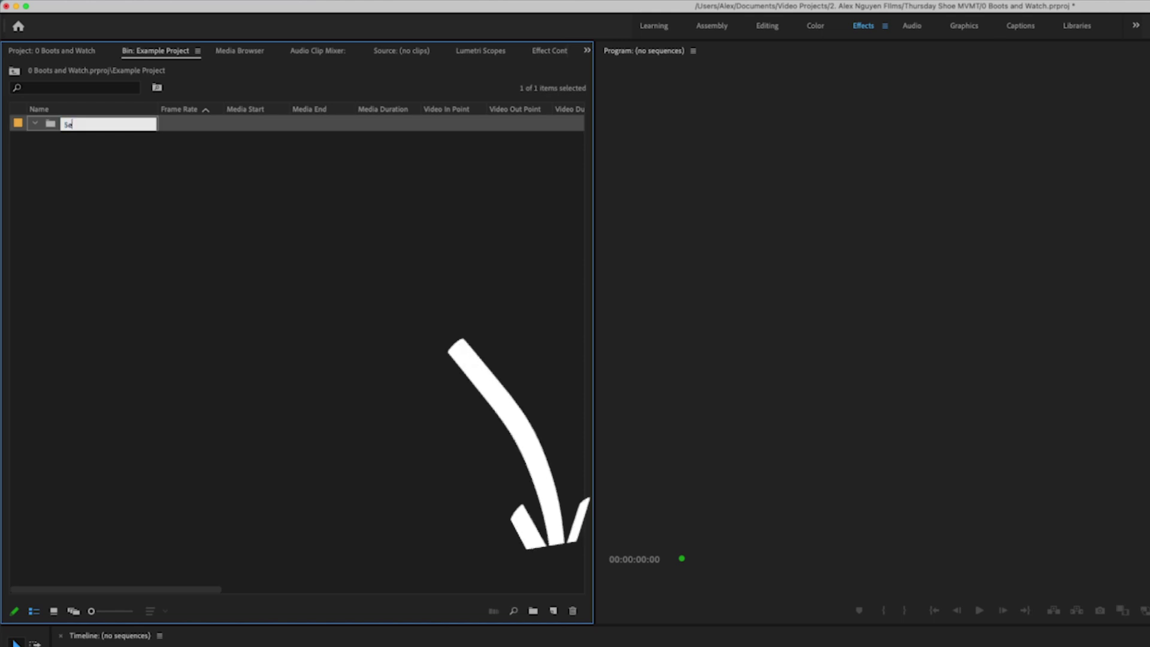
{"action": "type", "text": "quences"}
{"action": "key", "text": "Tab"}
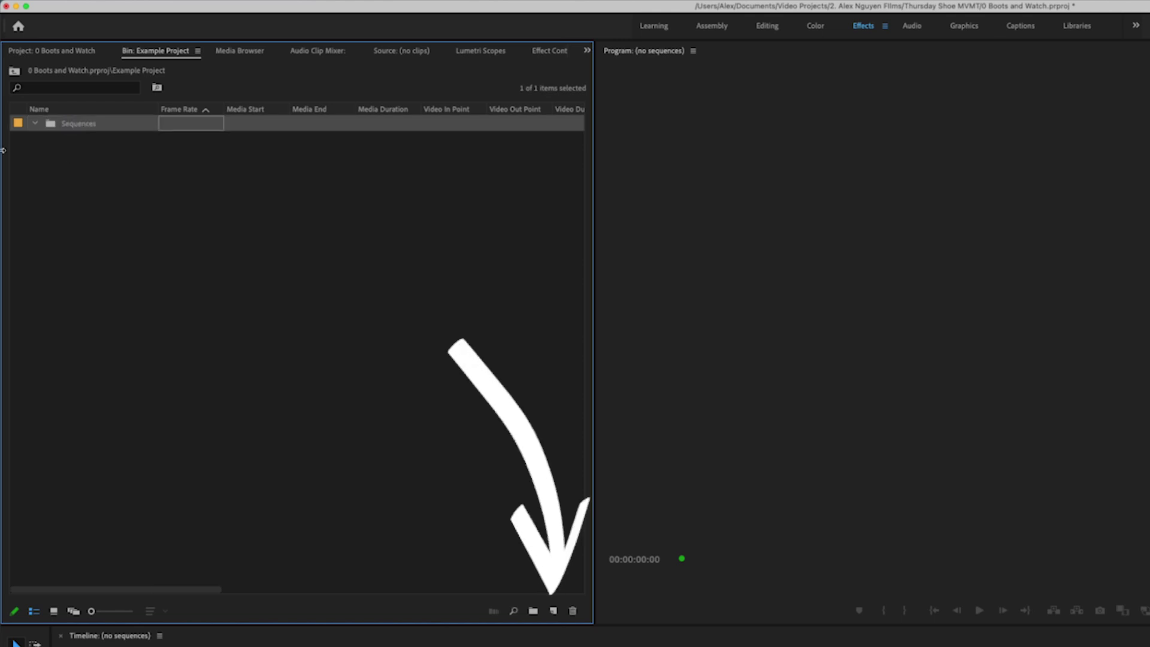
Add two more bins named Footage and Audio, then select the Sequences bin.
{"action": "right_click", "coordinate": [82, 143]}
{"action": "left_click", "coordinate": [93, 179]}
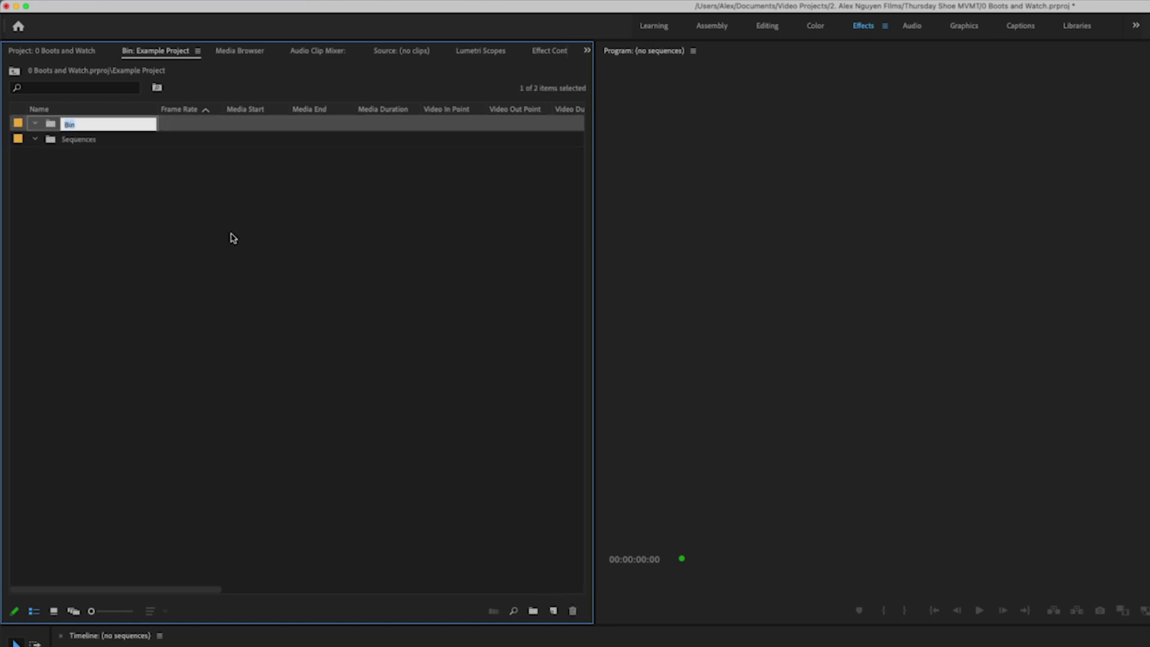
{"action": "type", "text": "Footage"}
{"action": "key", "text": "Return"}
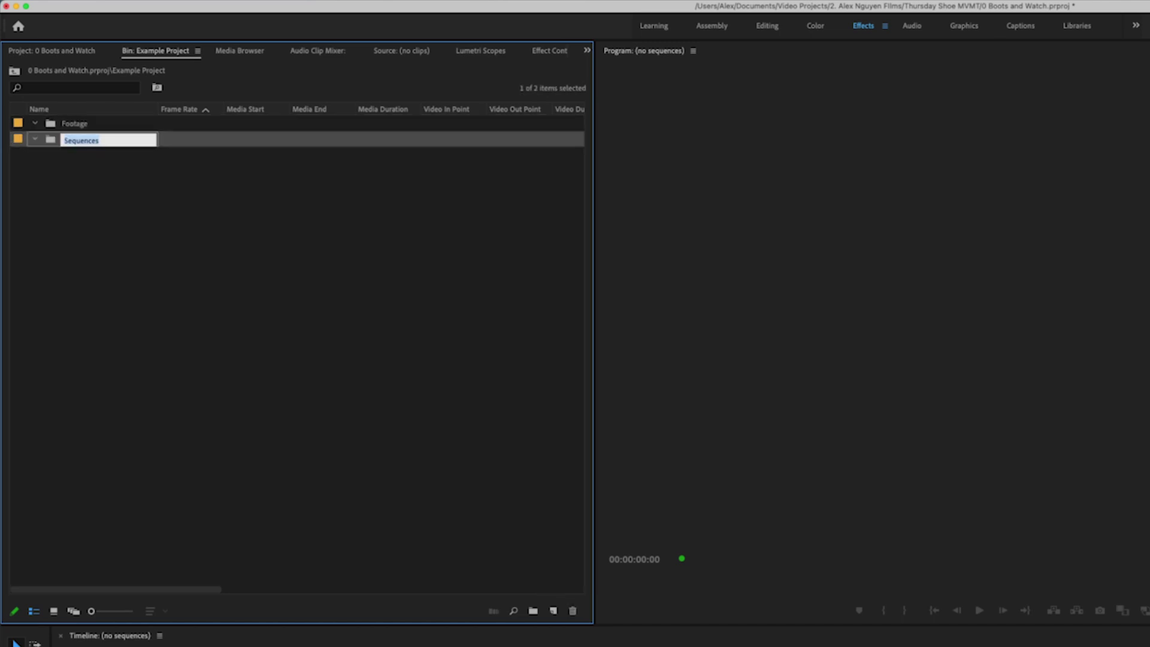
{"action": "right_click", "coordinate": [154, 221]}
{"action": "left_click", "coordinate": [172, 254]}
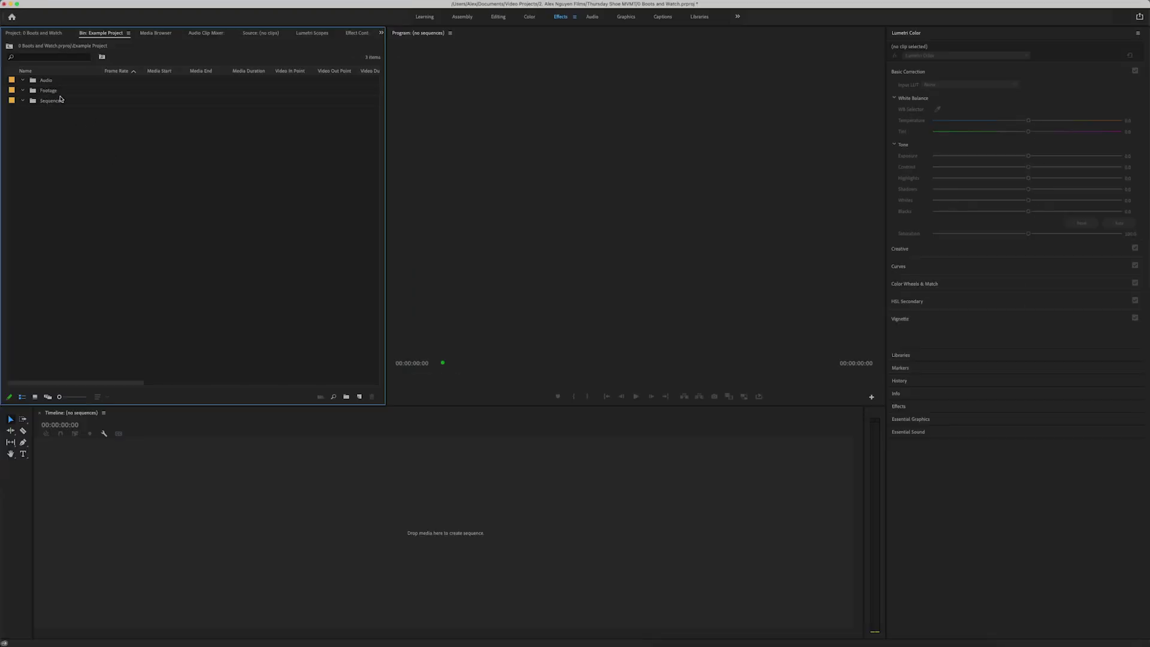
{"action": "left_click", "coordinate": [52, 102]}
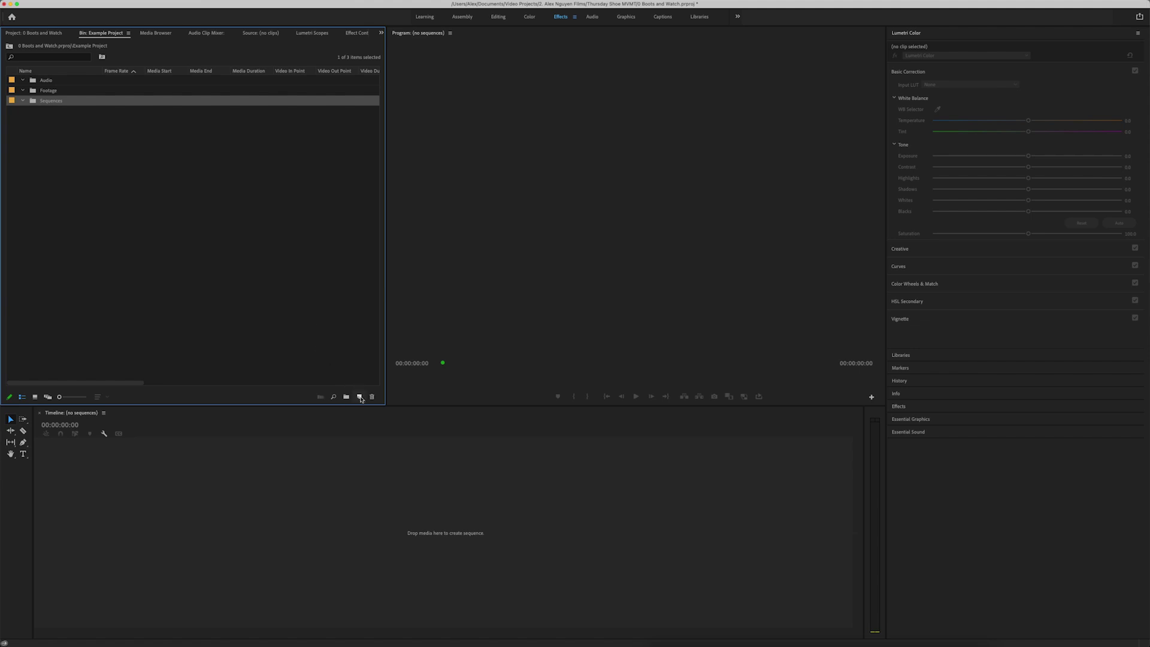
{"action": "left_click", "coordinate": [359, 398]}
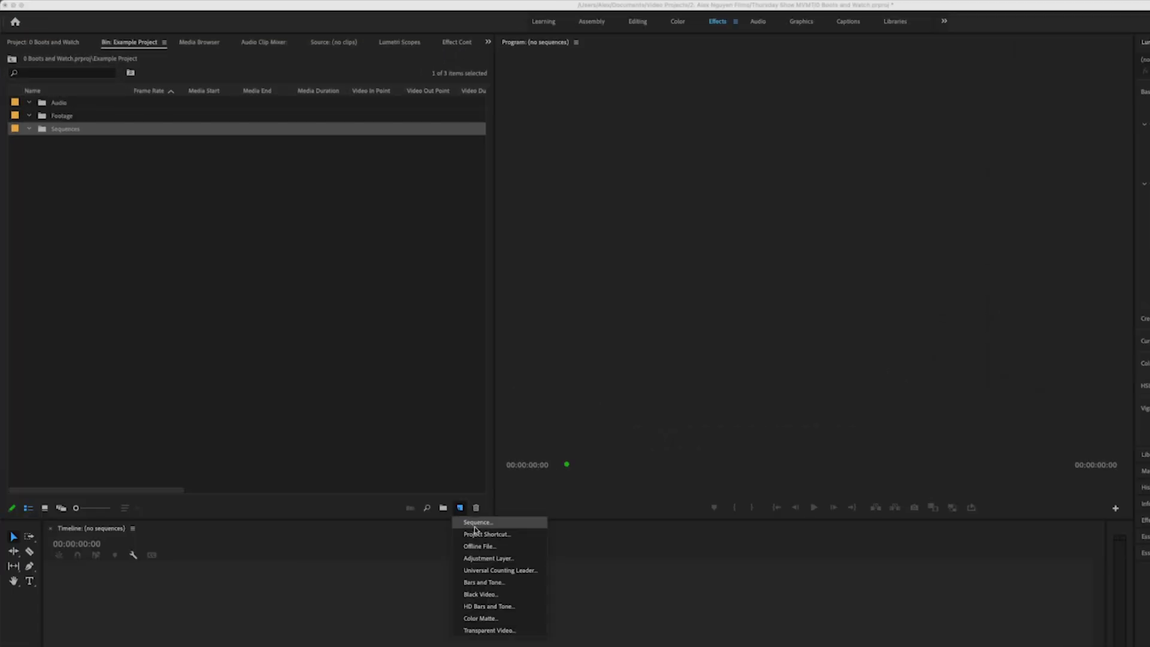
Create the Main Video sequence from the ARRI 1080p 23.976 preset.
{"action": "left_click", "coordinate": [476, 524]}
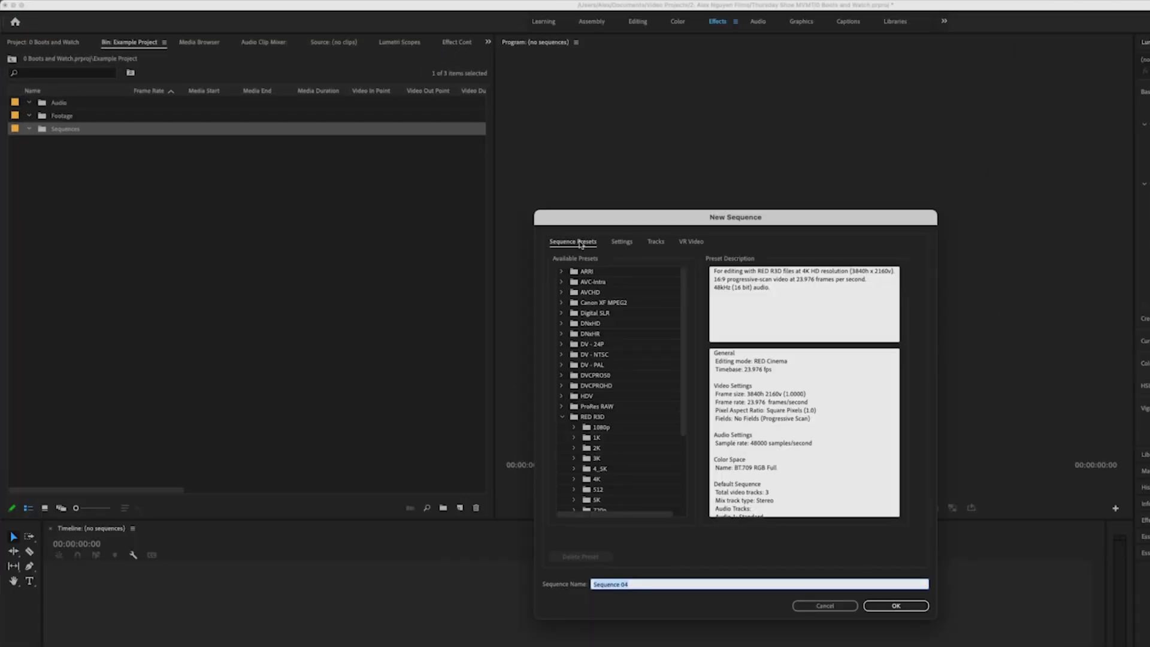
{"action": "left_click", "coordinate": [563, 273]}
{"action": "left_click", "coordinate": [595, 283]}
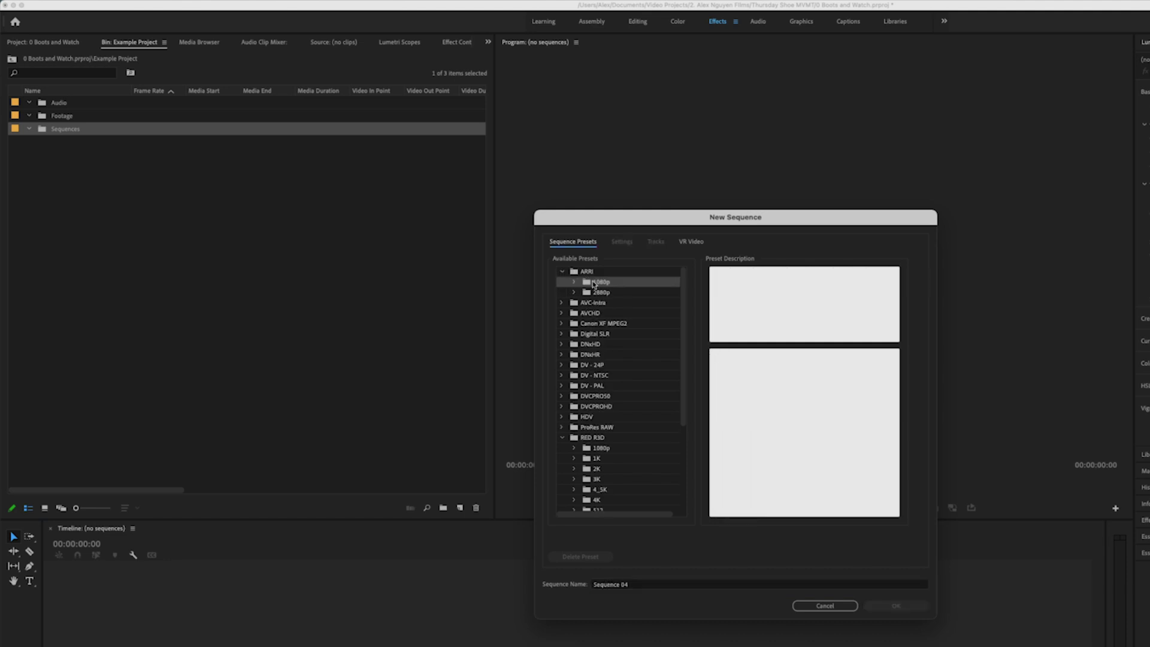
{"action": "left_click", "coordinate": [577, 283]}
{"action": "left_click", "coordinate": [621, 294]}
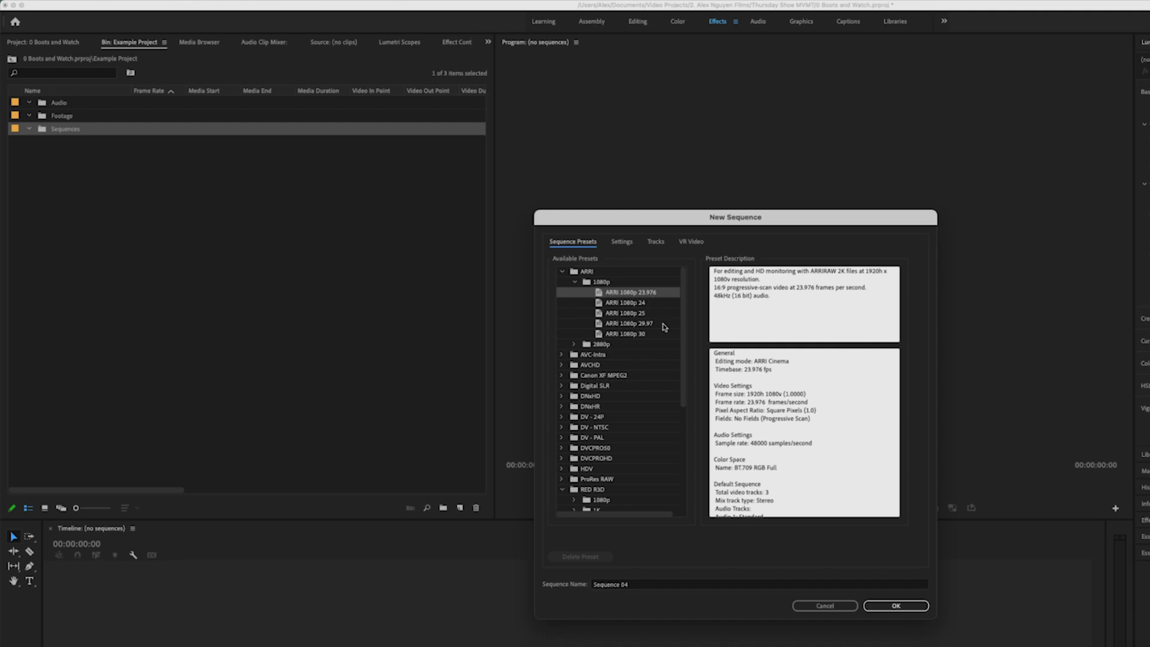
{"action": "left_click", "coordinate": [652, 586]}
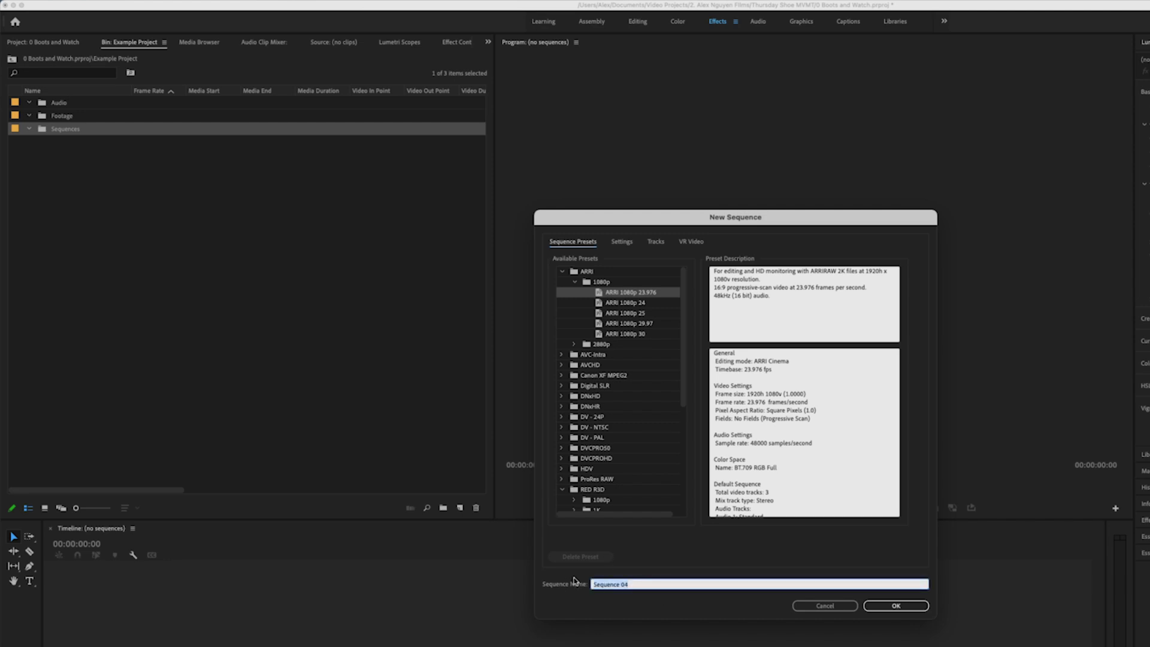
{"action": "type", "text": "Main Video"}
{"action": "key", "text": "Return"}
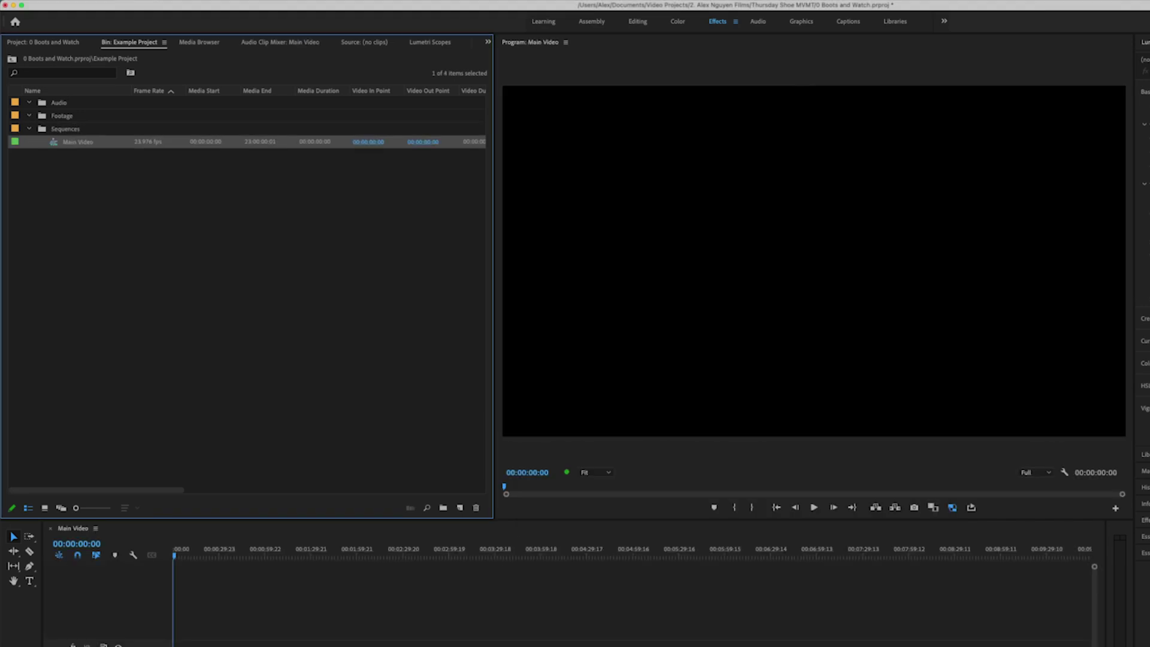
Create a second sequence named Sifting in the Sequences bin.
{"action": "left_click", "coordinate": [57, 130]}
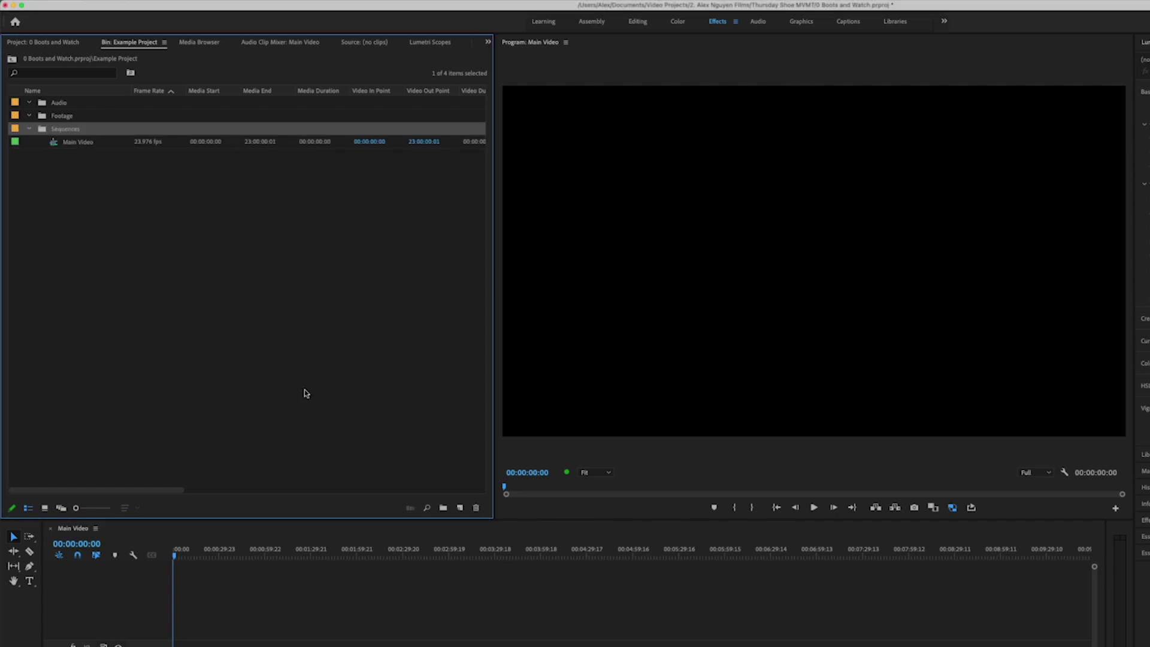
{"action": "left_click", "coordinate": [460, 508]}
{"action": "left_click", "coordinate": [478, 522]}
{"action": "type", "text": "Sifting"}
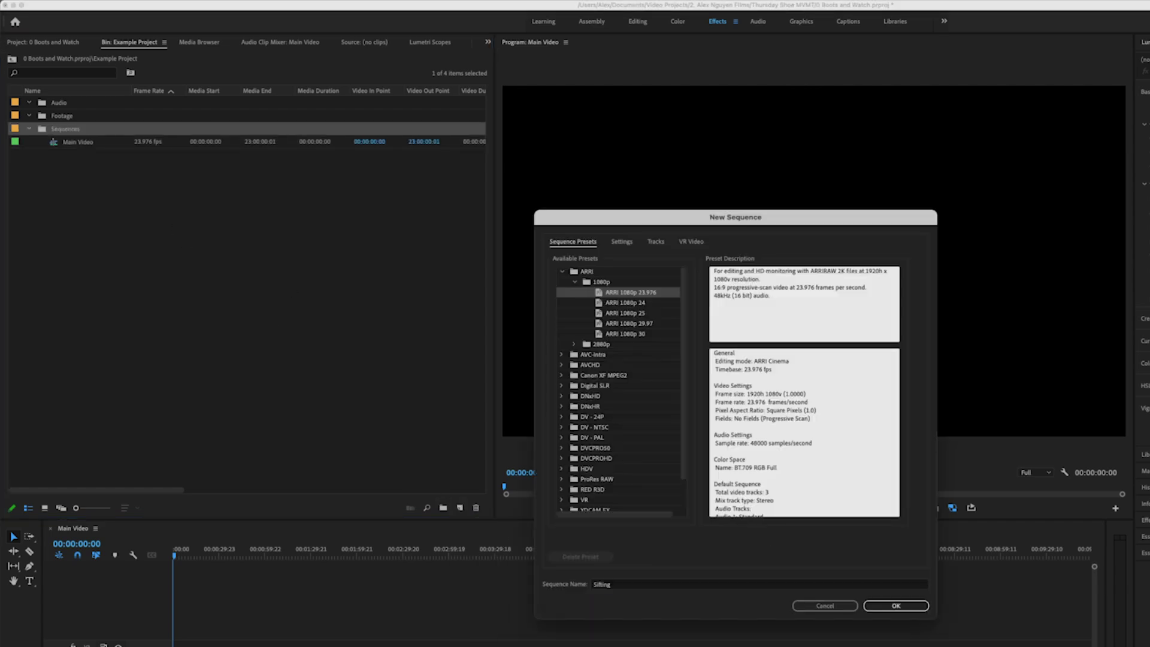
{"action": "key", "text": "Return"}
{"action": "left_click", "coordinate": [805, 624]}
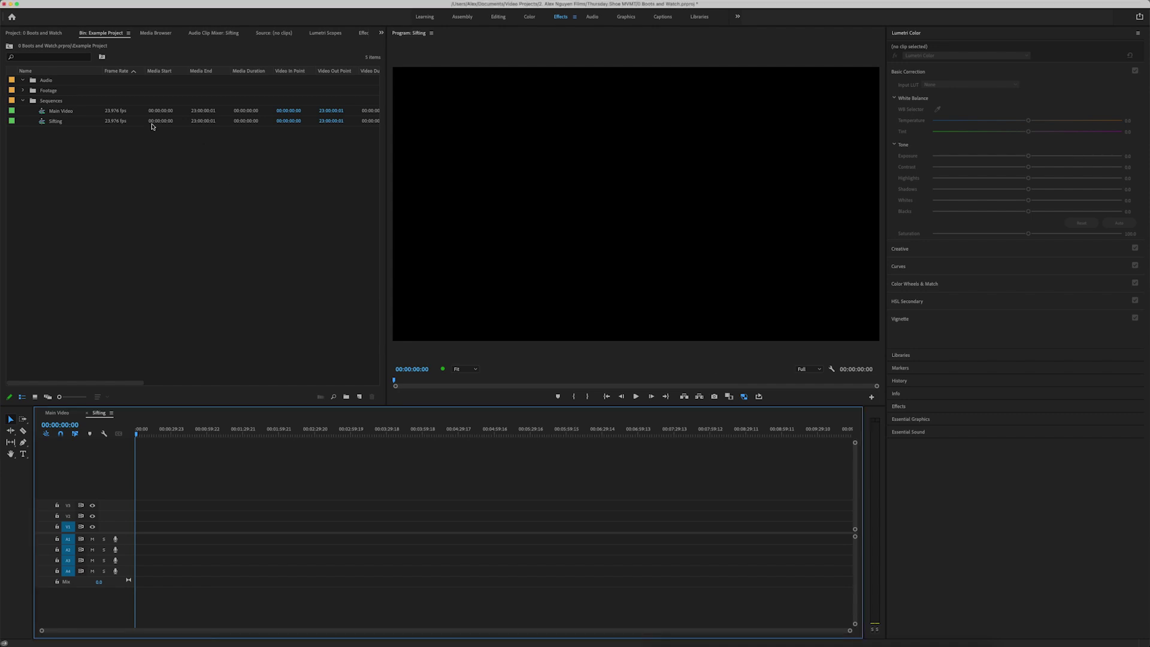
{"action": "left_click", "coordinate": [23, 91]}
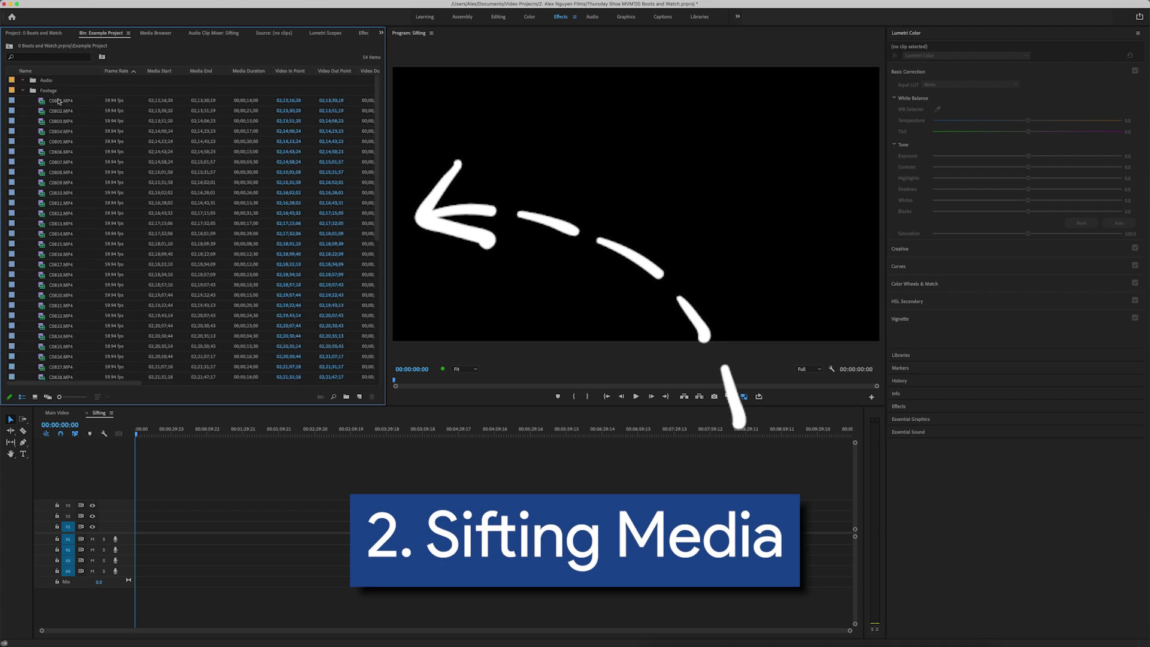
{"action": "left_click_drag", "start_coordinate": [54, 94], "coordinate": [137, 526]}
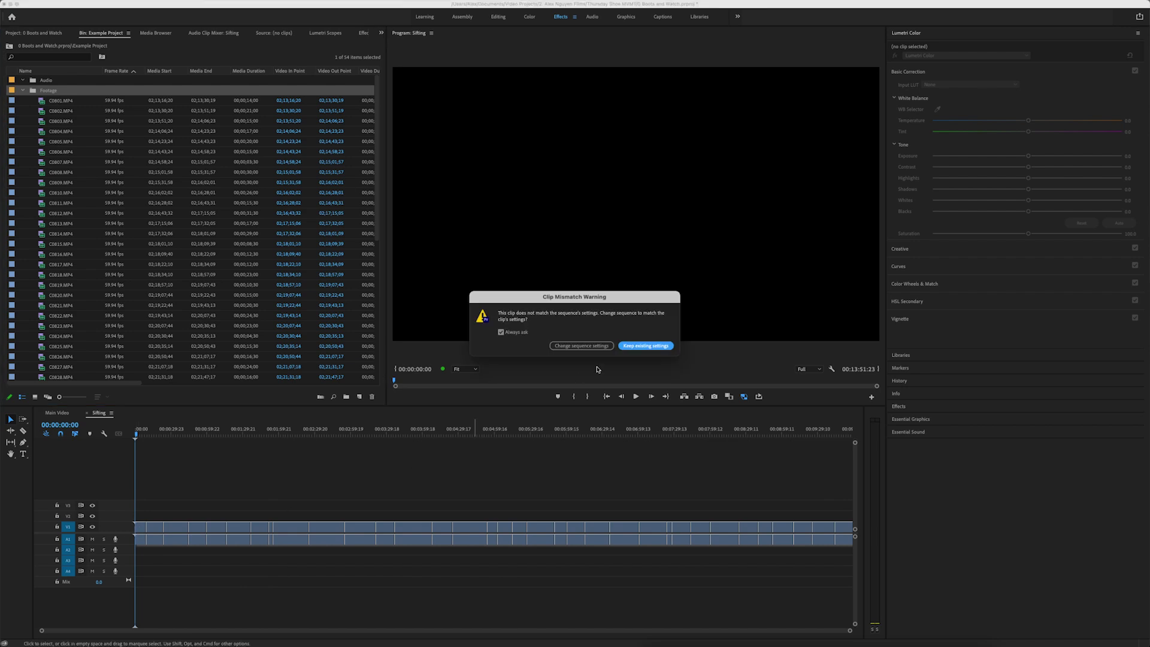
{"action": "left_click", "coordinate": [646, 346]}
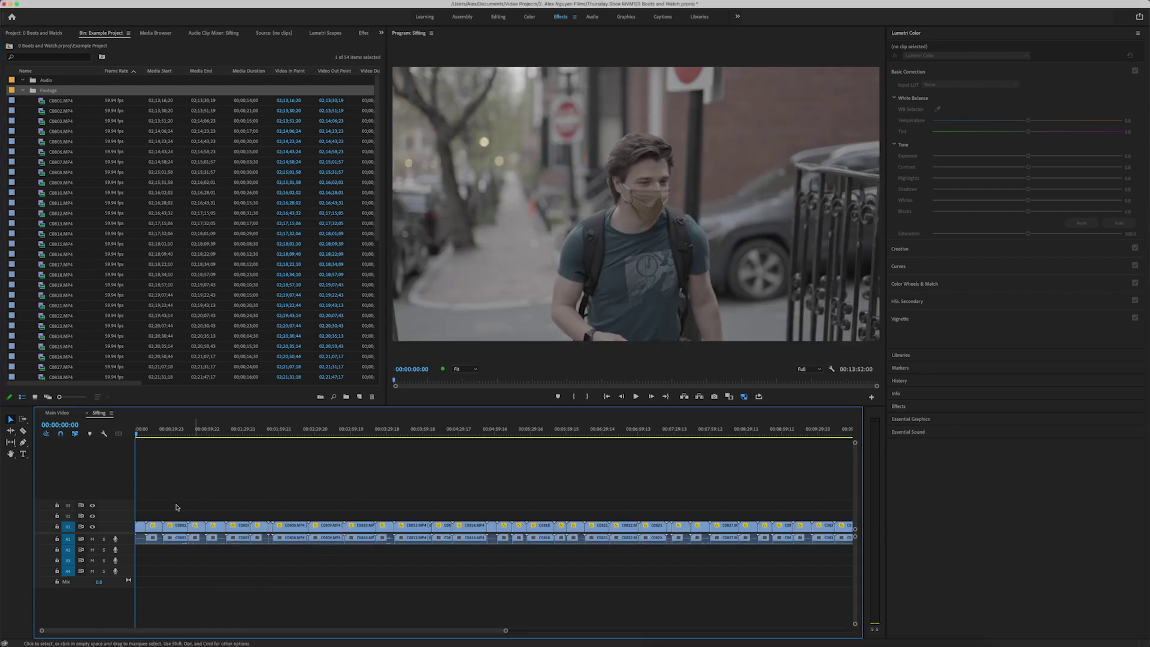
{"action": "key", "text": "minus"}
{"action": "key", "text": "minus"}
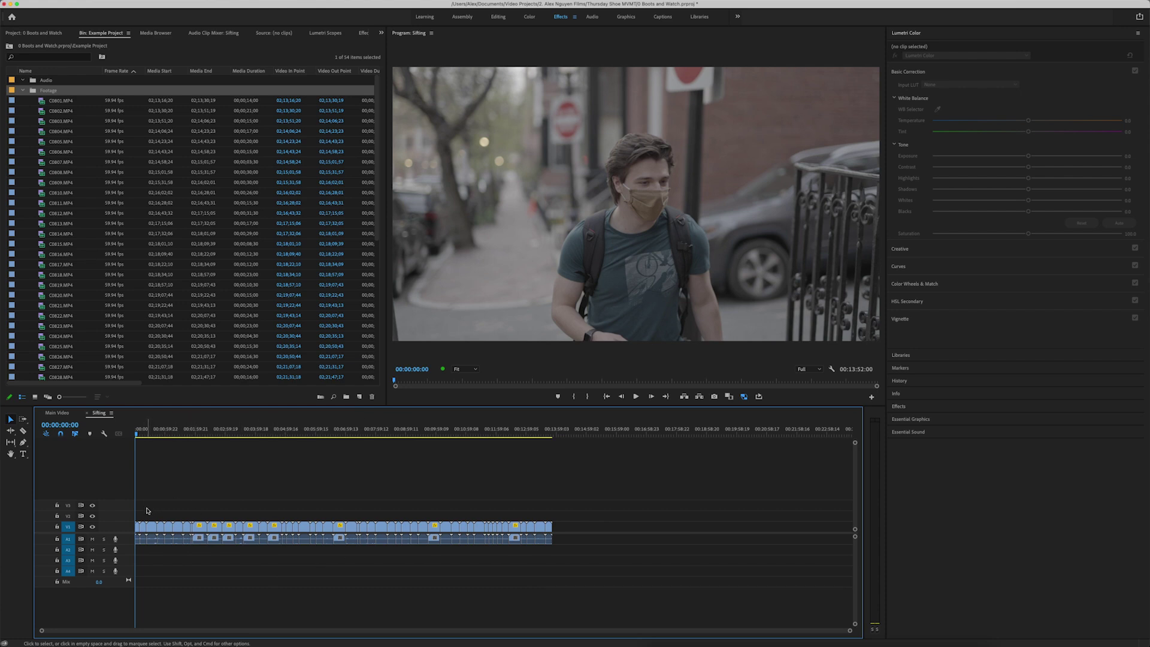
{"action": "key", "text": "equal"}
{"action": "key", "text": "equal"}
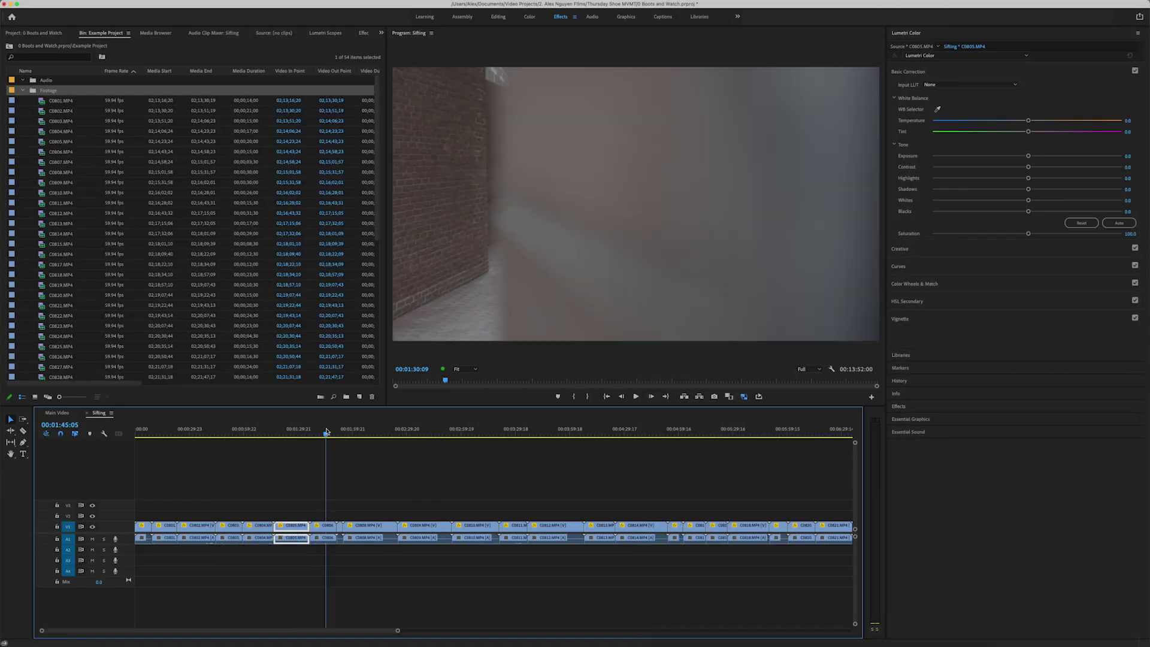
{"action": "left_click", "coordinate": [353, 430]}
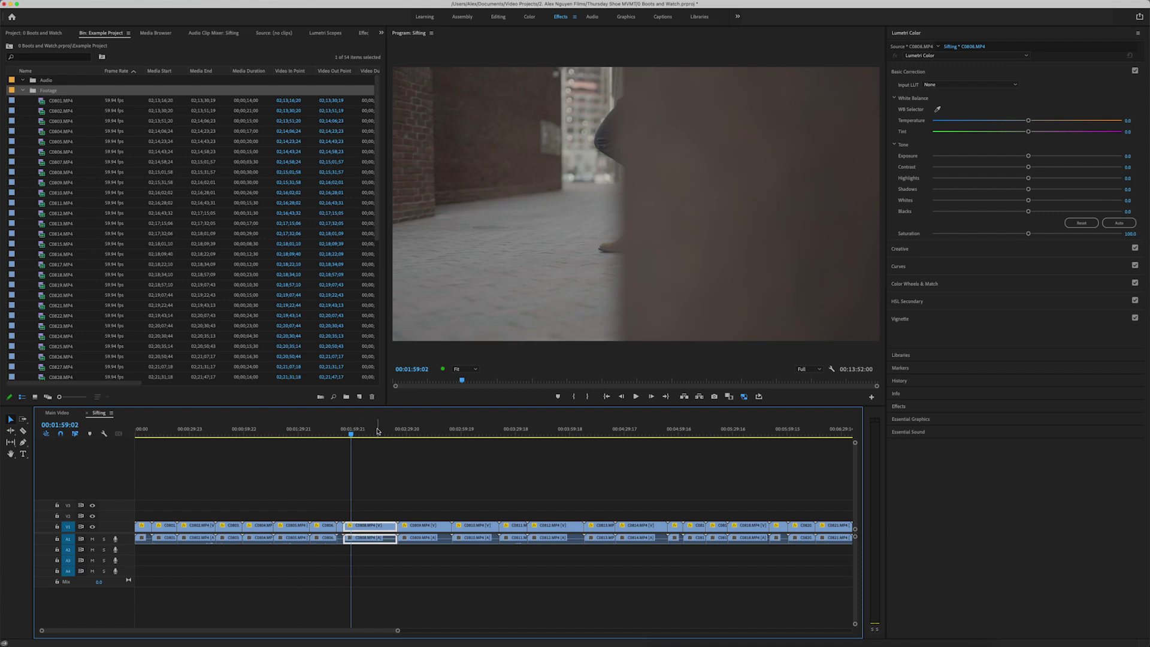
{"action": "left_click", "coordinate": [375, 431]}
{"action": "left_click", "coordinate": [407, 431]}
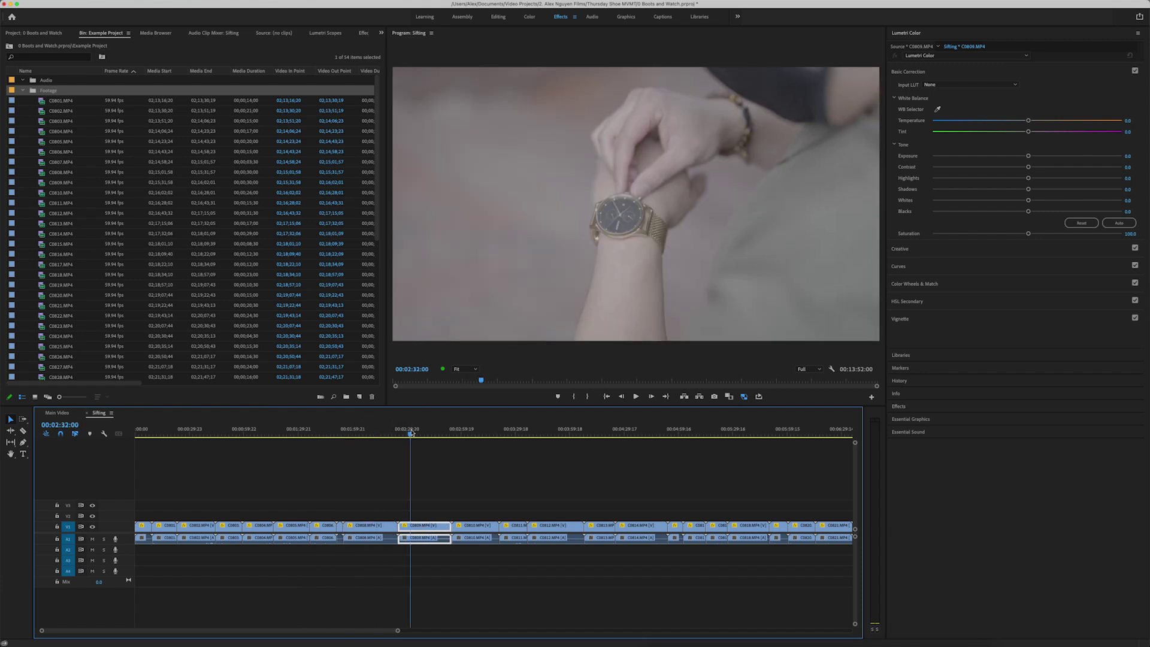
{"action": "left_click", "coordinate": [434, 431]}
{"action": "left_click", "coordinate": [459, 431]}
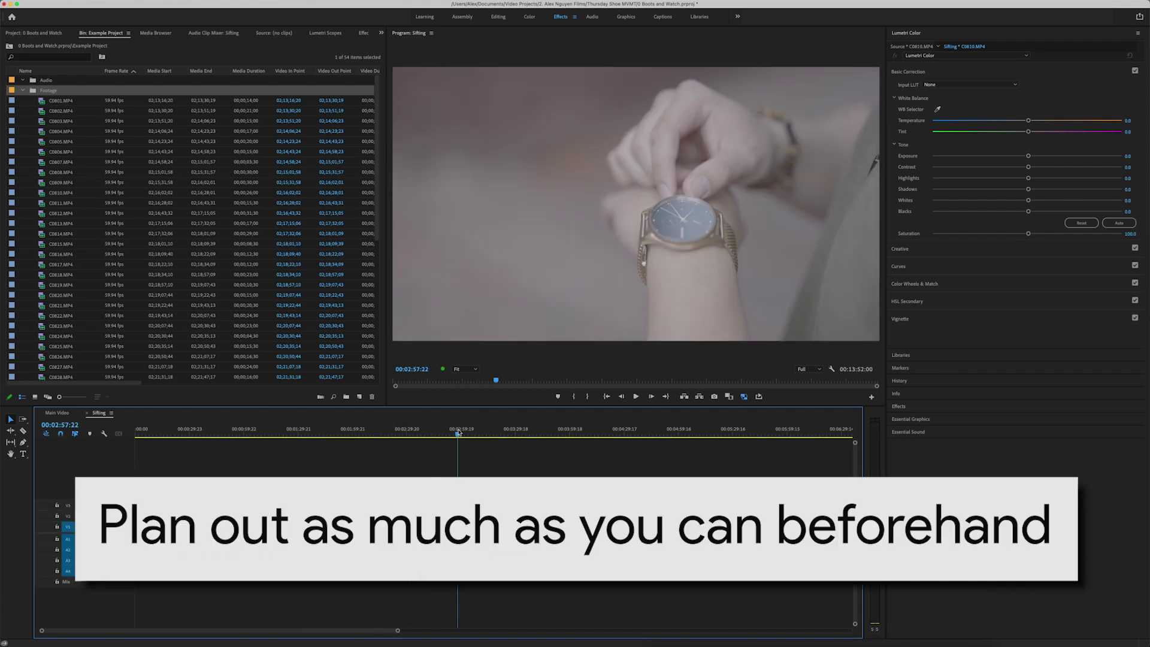
{"action": "left_click", "coordinate": [424, 433]}
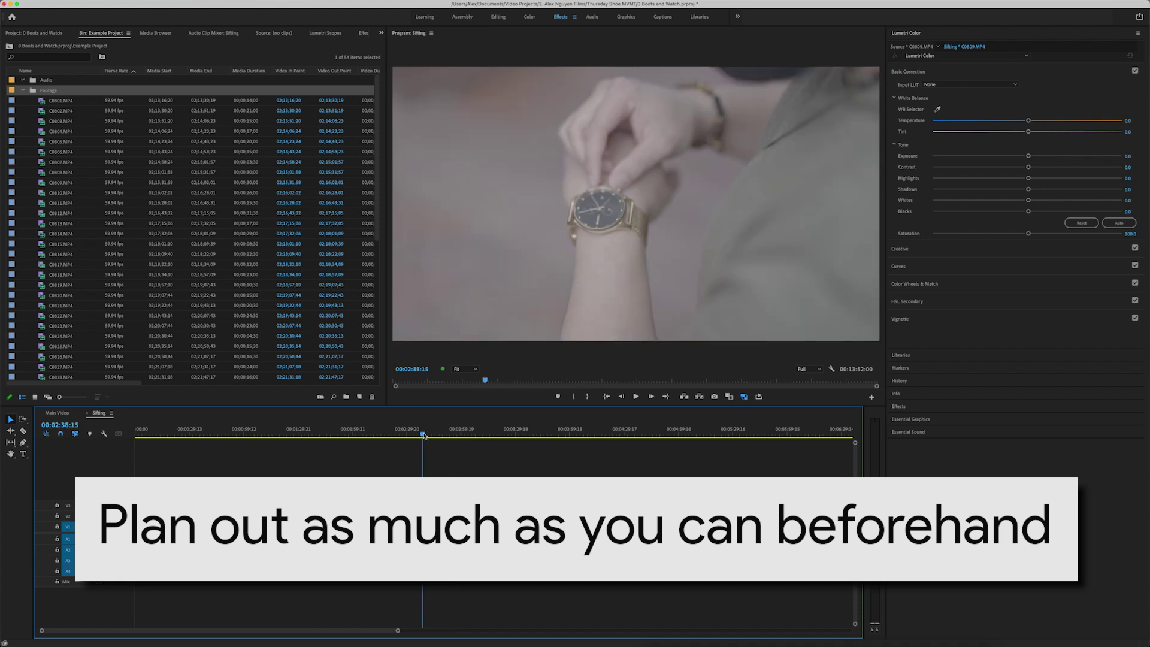
{"action": "left_click", "coordinate": [399, 432]}
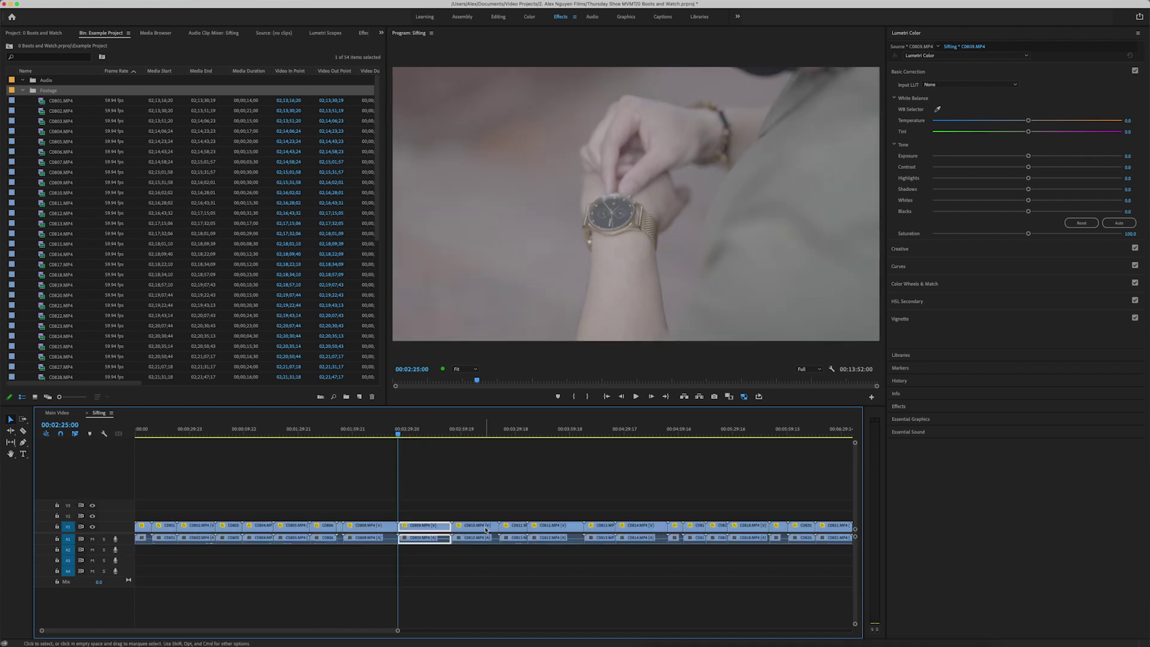
{"action": "left_click", "coordinate": [489, 431]}
{"action": "left_click", "coordinate": [519, 431]}
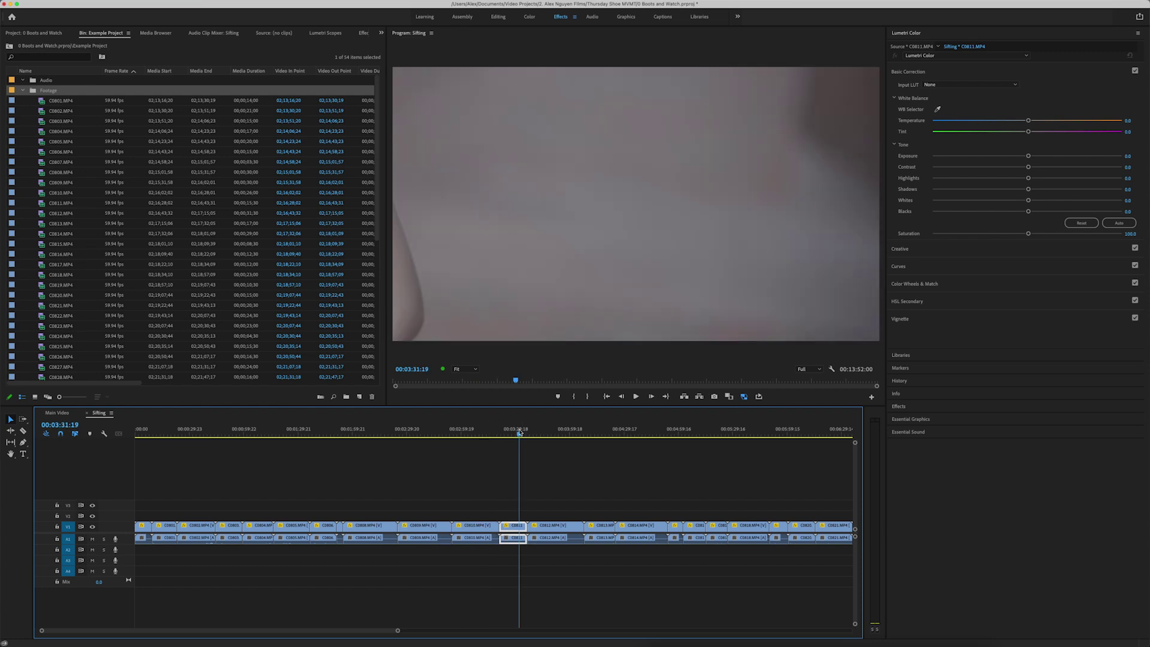
{"action": "left_click", "coordinate": [543, 431]}
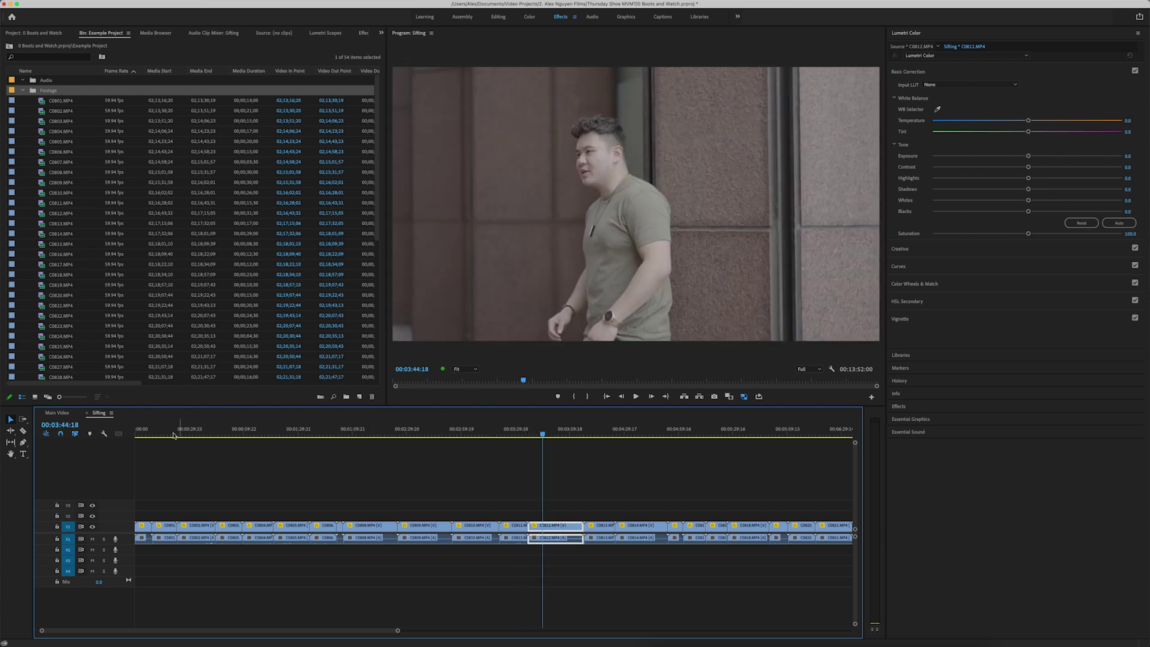
{"action": "left_click", "coordinate": [162, 432]}
{"action": "key", "text": "="}
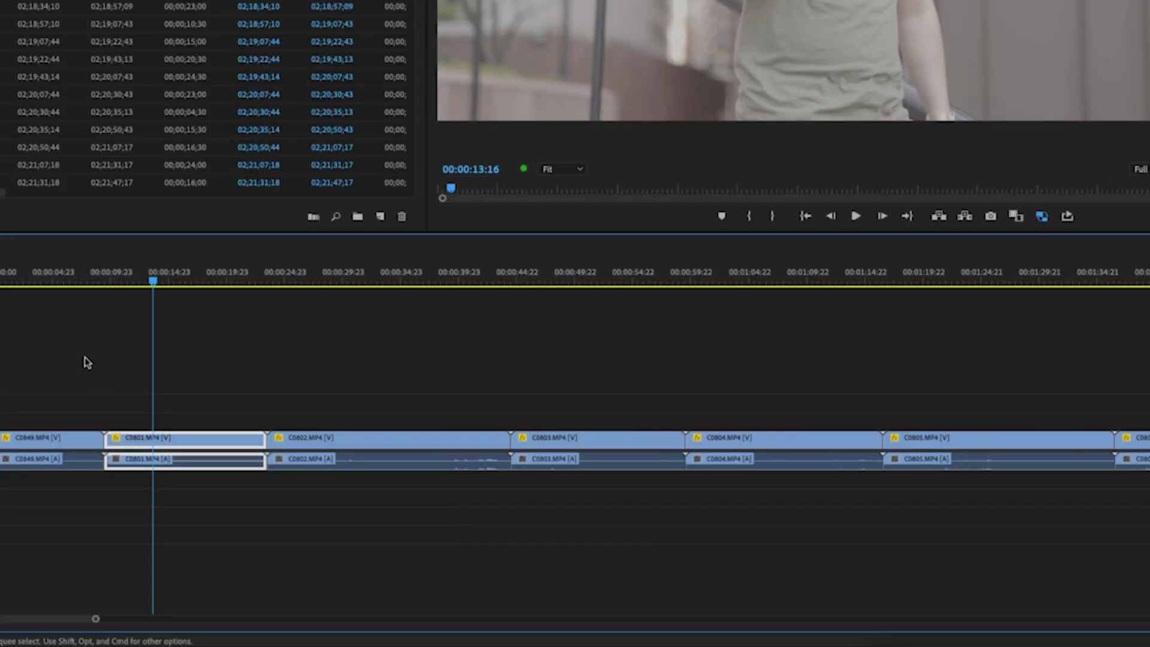
Isolate a good moment in clip C0803 with two edits and lift it onto V2.
{"action": "left_click", "coordinate": [548, 431]}
{"action": "key", "text": "c"}
{"action": "left_click", "coordinate": [548, 437]}
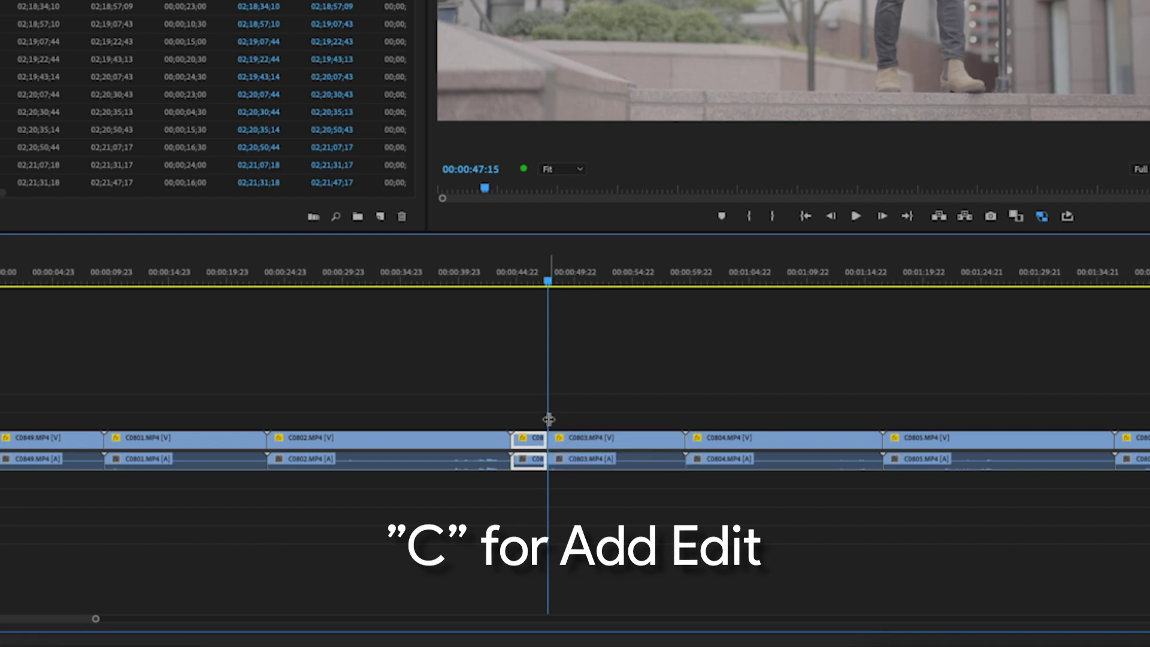
{"action": "left_click", "coordinate": [601, 435]}
{"action": "key", "text": "v"}
{"action": "left_click_drag", "start_coordinate": [599, 436], "coordinate": [586, 412]}
{"action": "left_click_drag", "start_coordinate": [562, 286], "coordinate": [604, 283]}
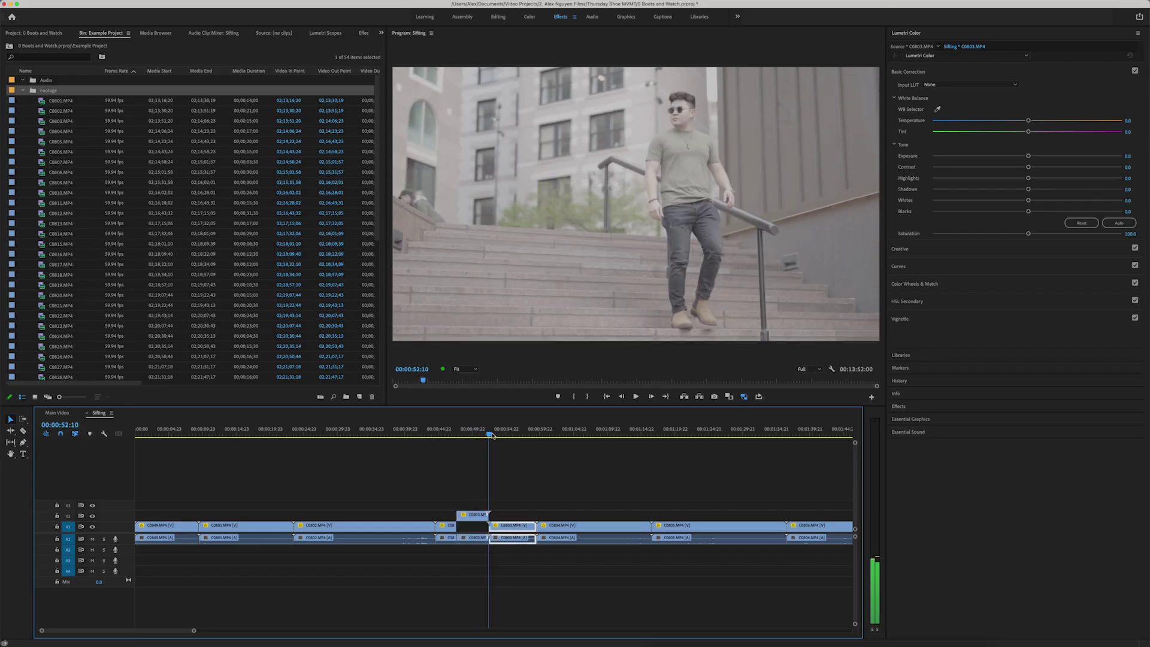
{"action": "left_click_drag", "start_coordinate": [492, 436], "coordinate": [510, 434]}
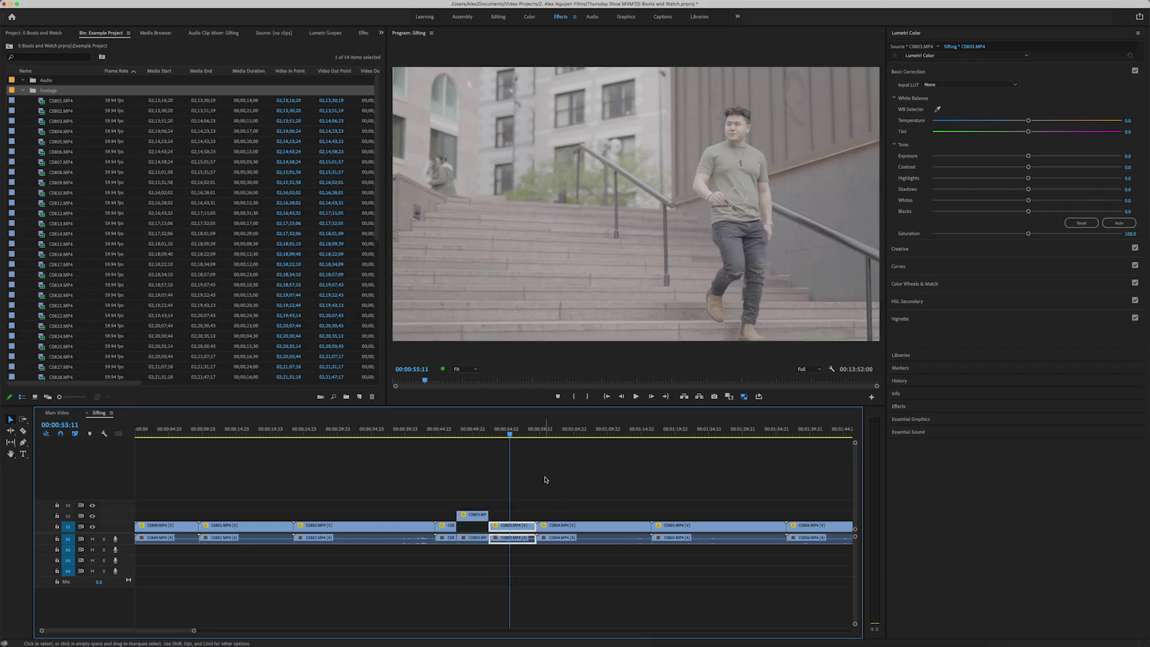
{"action": "left_click_drag", "start_coordinate": [538, 429], "coordinate": [769, 461]}
Zoom to show the whole Sifting sequence and unlink audio from all V1/A1 clips.
{"action": "key", "text": "backslash"}
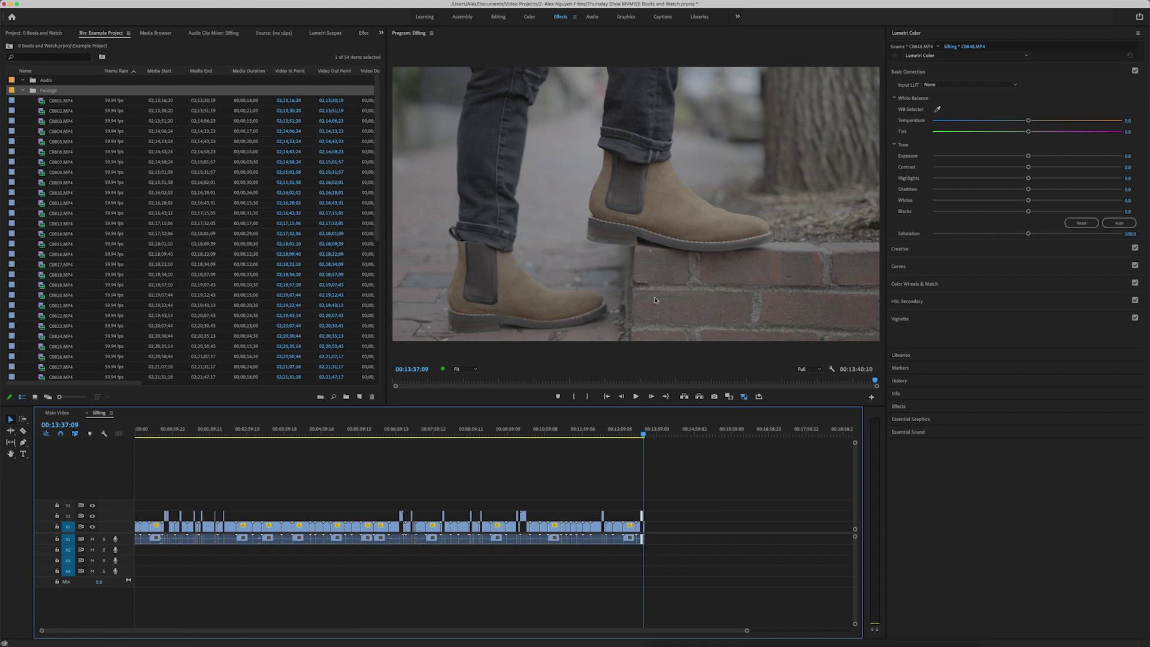
{"action": "left_click", "coordinate": [178, 503]}
{"action": "left_click_drag", "start_coordinate": [178, 504], "coordinate": [667, 521]}
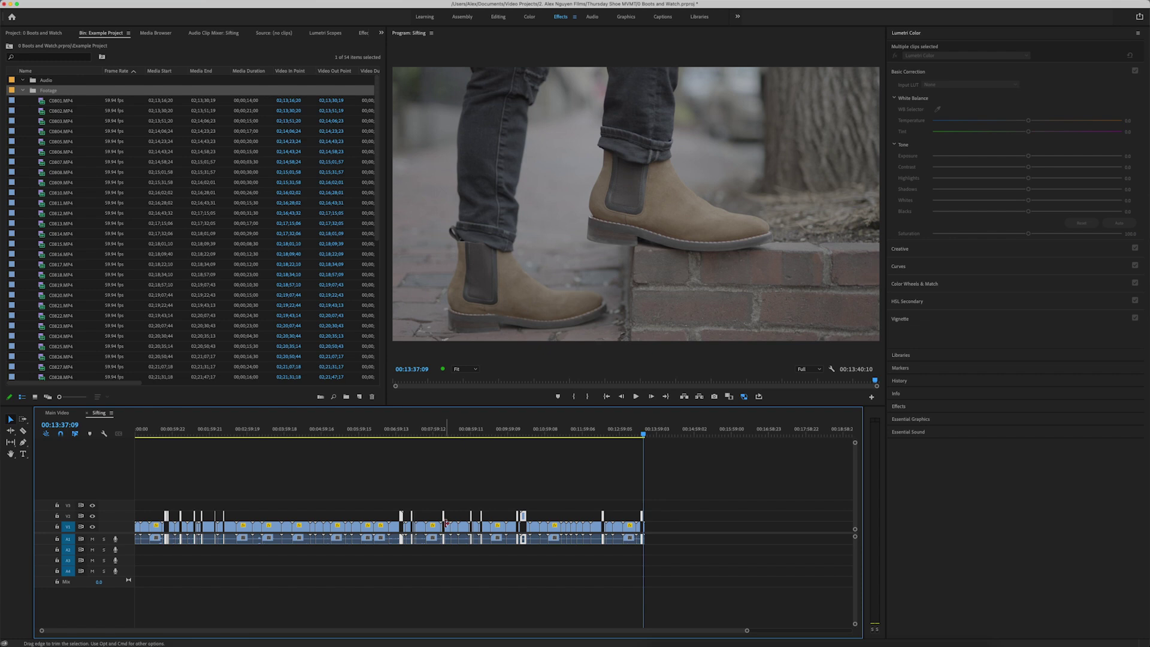
{"action": "right_click", "coordinate": [402, 522]}
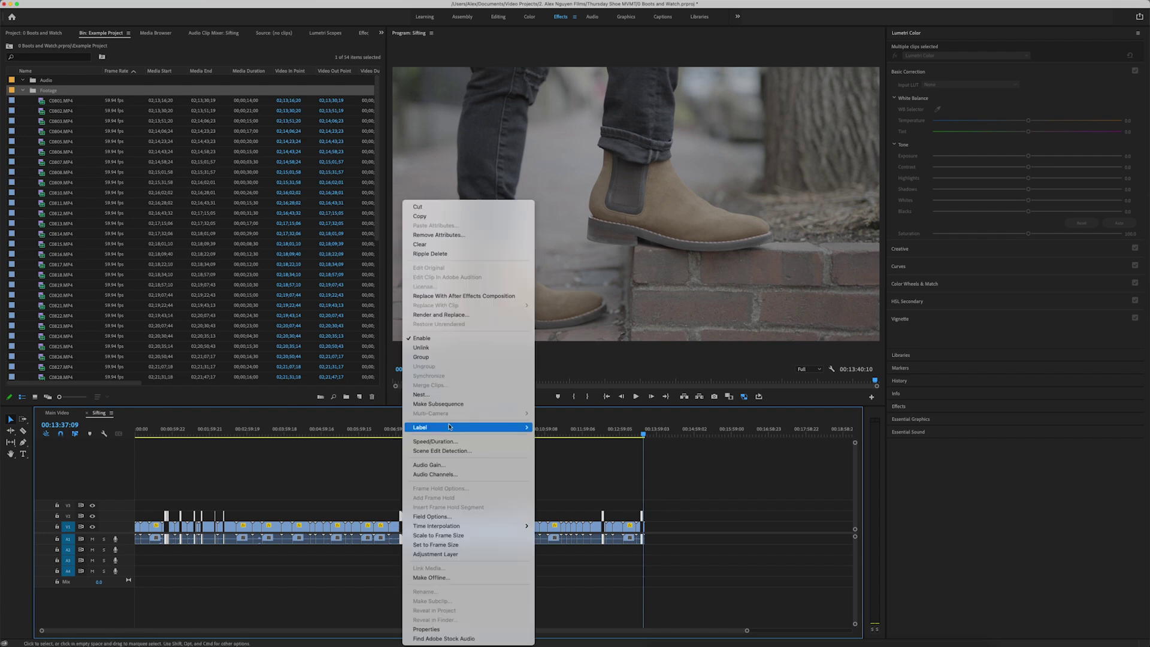
{"action": "left_click", "coordinate": [455, 346]}
{"action": "scroll", "coordinate": [460, 541], "scroll_direction": "up", "scroll_amount": 6}
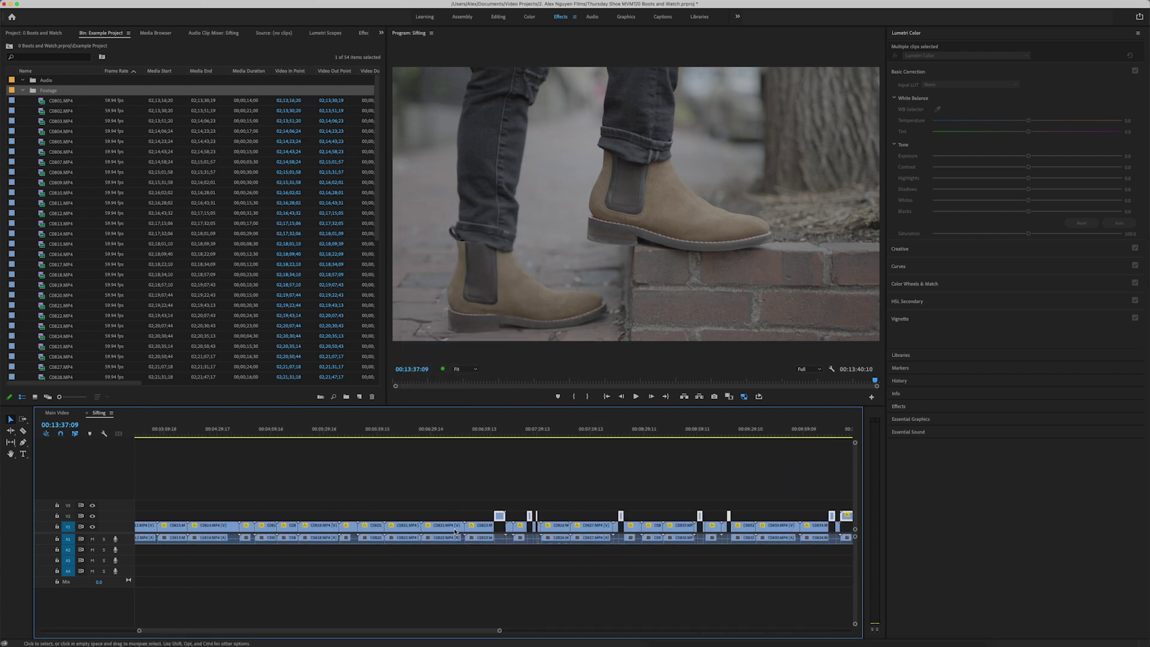
{"action": "scroll", "coordinate": [338, 524], "scroll_direction": "down", "scroll_amount": 3}
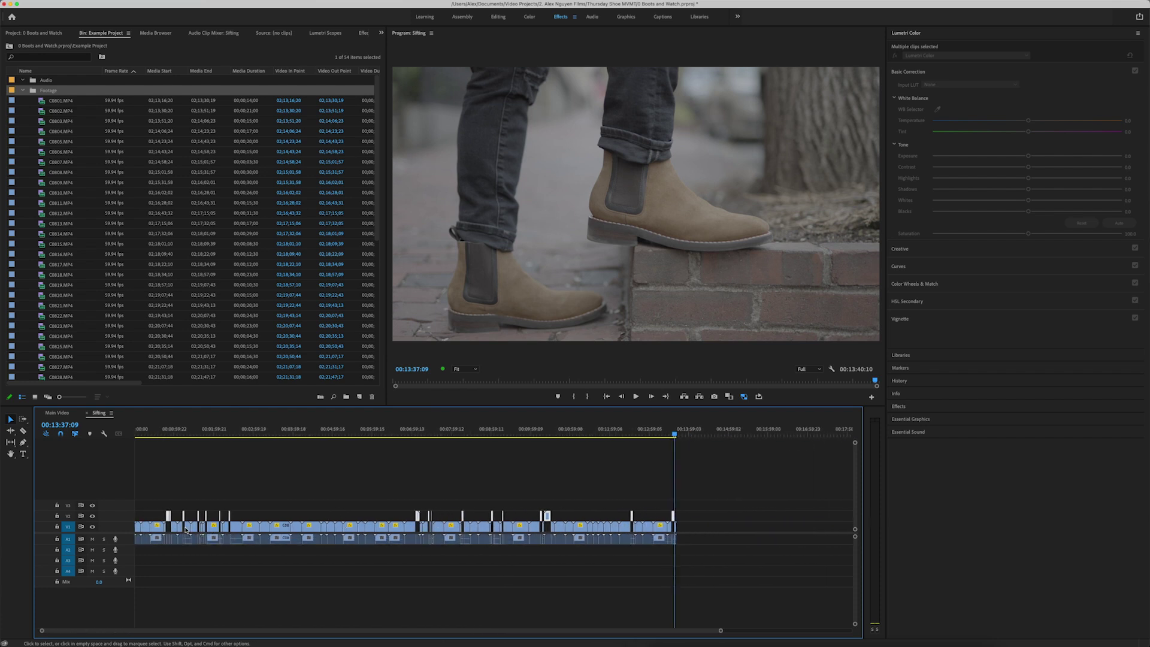
{"action": "scroll", "coordinate": [180, 527], "scroll_direction": "up", "scroll_amount": 3}
{"action": "scroll", "coordinate": [192, 523], "scroll_direction": "up", "scroll_amount": 3}
Drop the V2 selects into Main Video, keeping existing settings, and close the gaps.
{"action": "left_click_drag", "start_coordinate": [245, 516], "coordinate": [137, 527]}
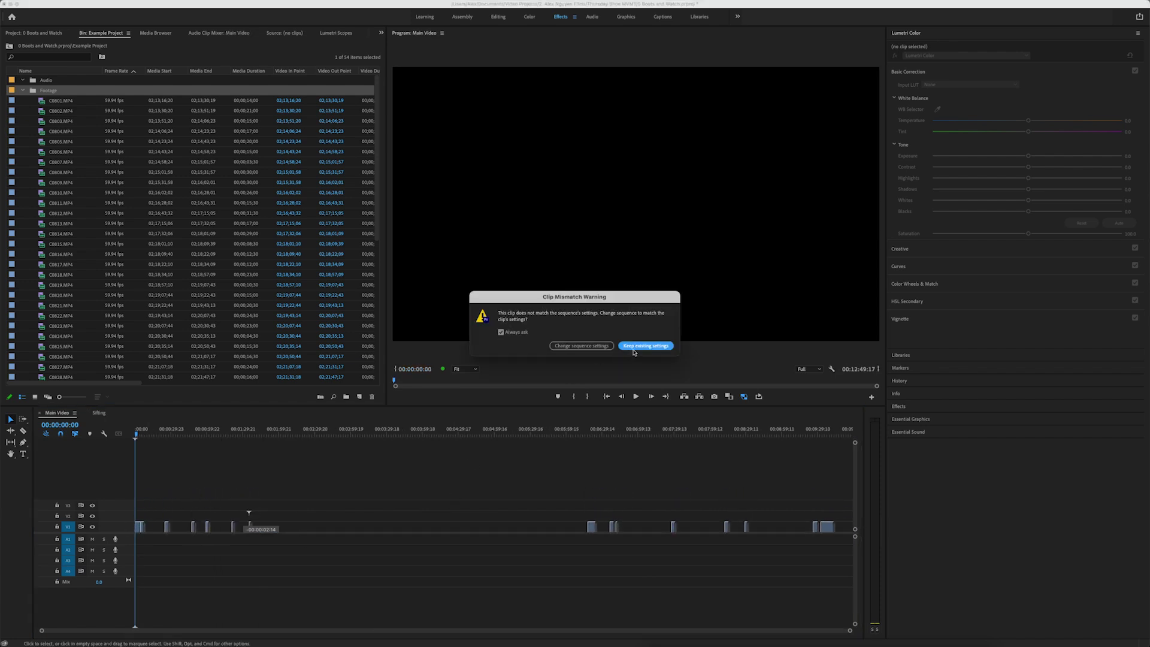
{"action": "left_click", "coordinate": [632, 346]}
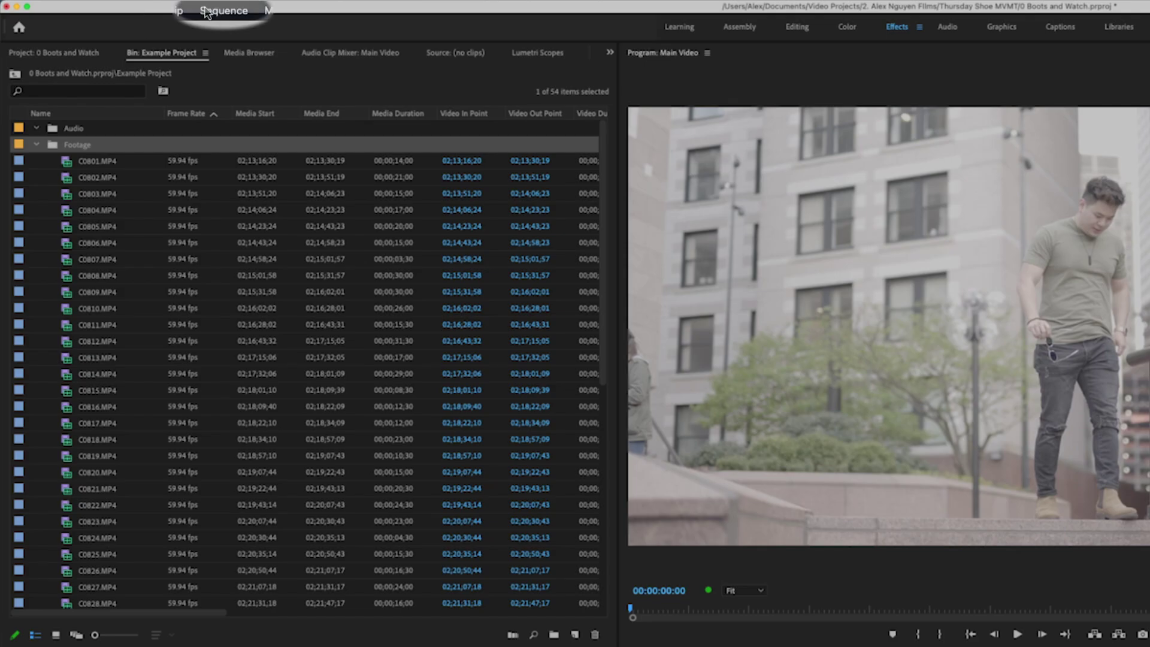
{"action": "left_click", "coordinate": [140, 3]}
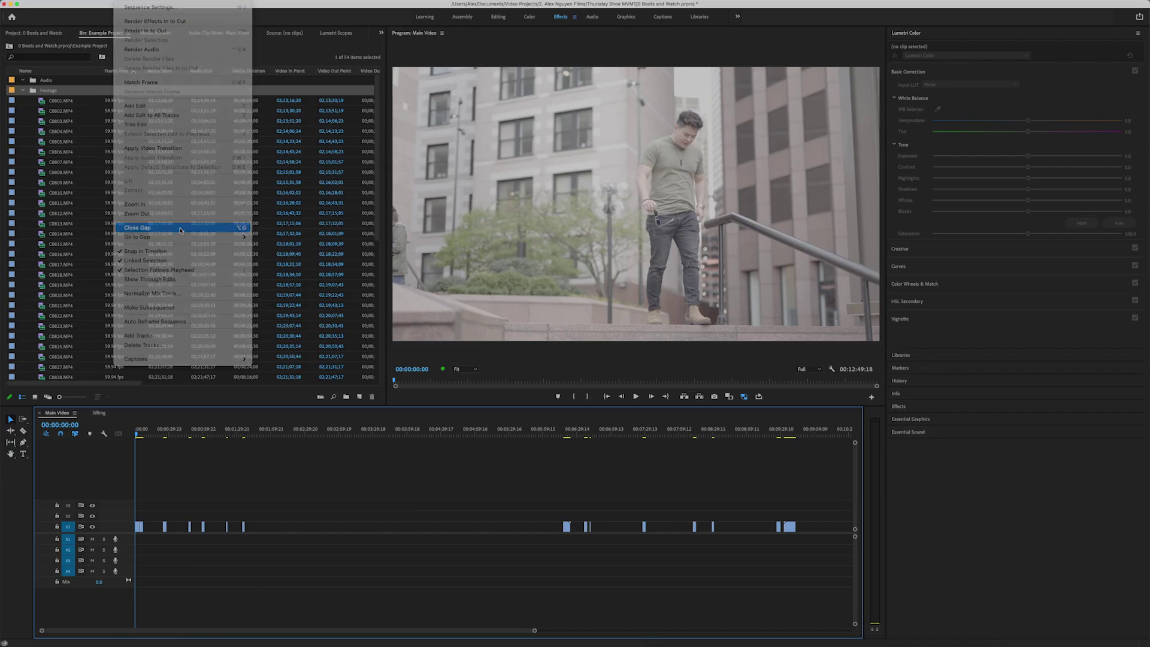
{"action": "left_click", "coordinate": [179, 230]}
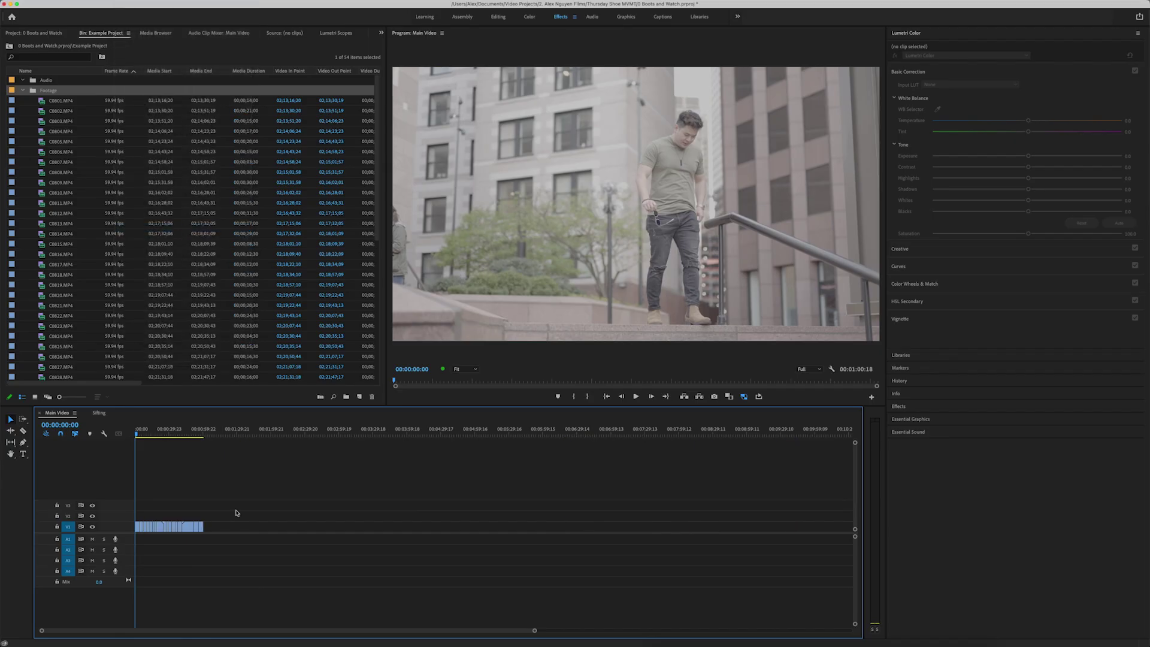
{"action": "scroll", "coordinate": [158, 530], "scroll_direction": "up", "scroll_amount": 5}
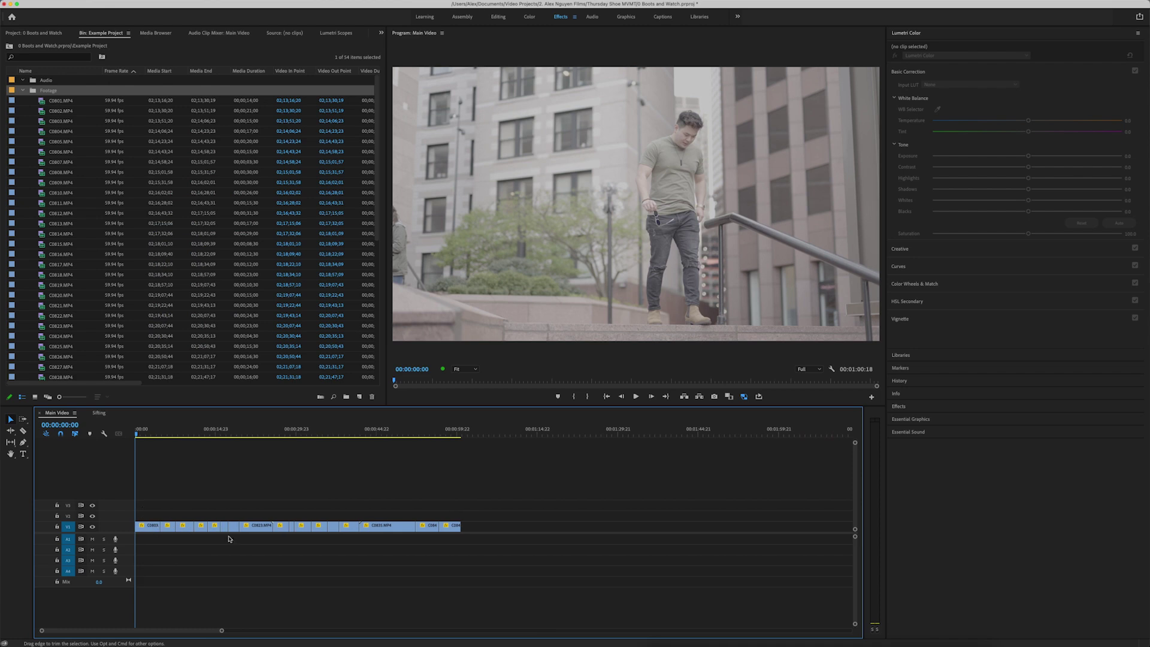
{"action": "left_click_drag", "start_coordinate": [147, 504], "coordinate": [801, 533]}
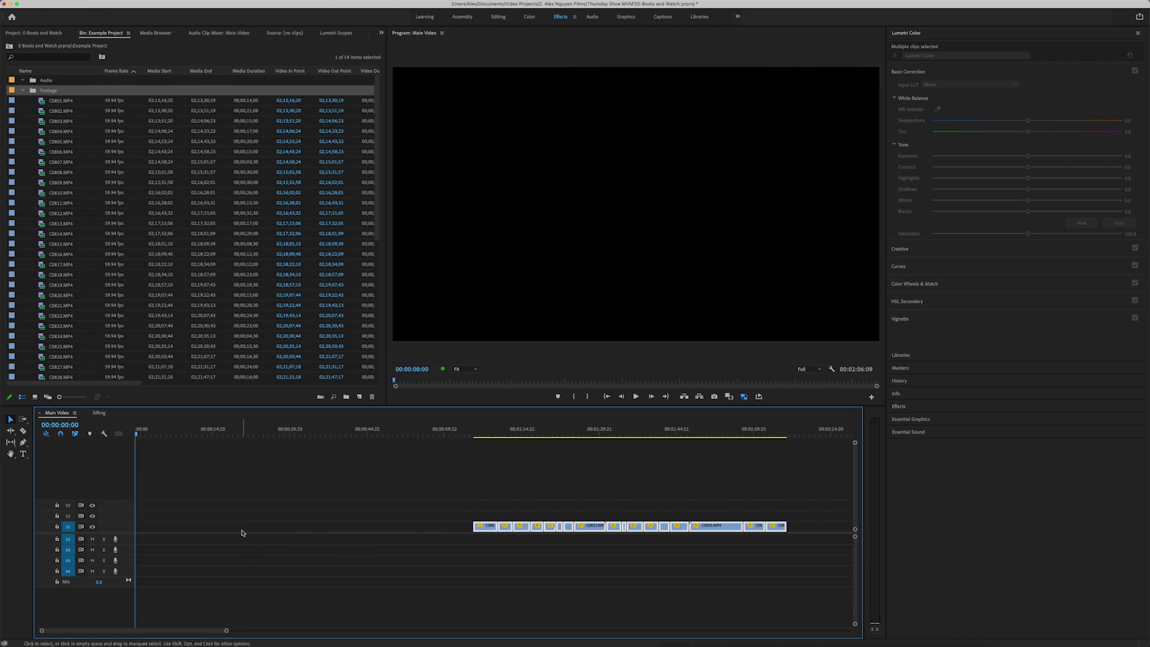
{"action": "left_click", "coordinate": [237, 529]}
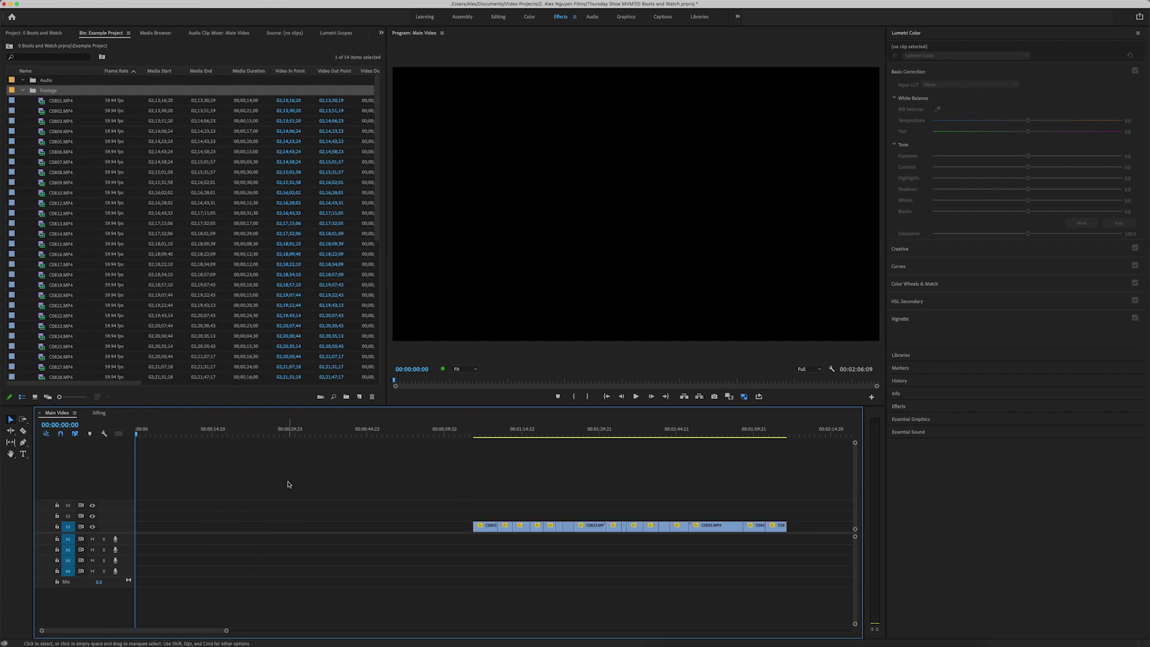
Play back the edit, then browse the Epidemic Sound, Artlist and Soundstripe libraries.
{"action": "key", "text": "space"}
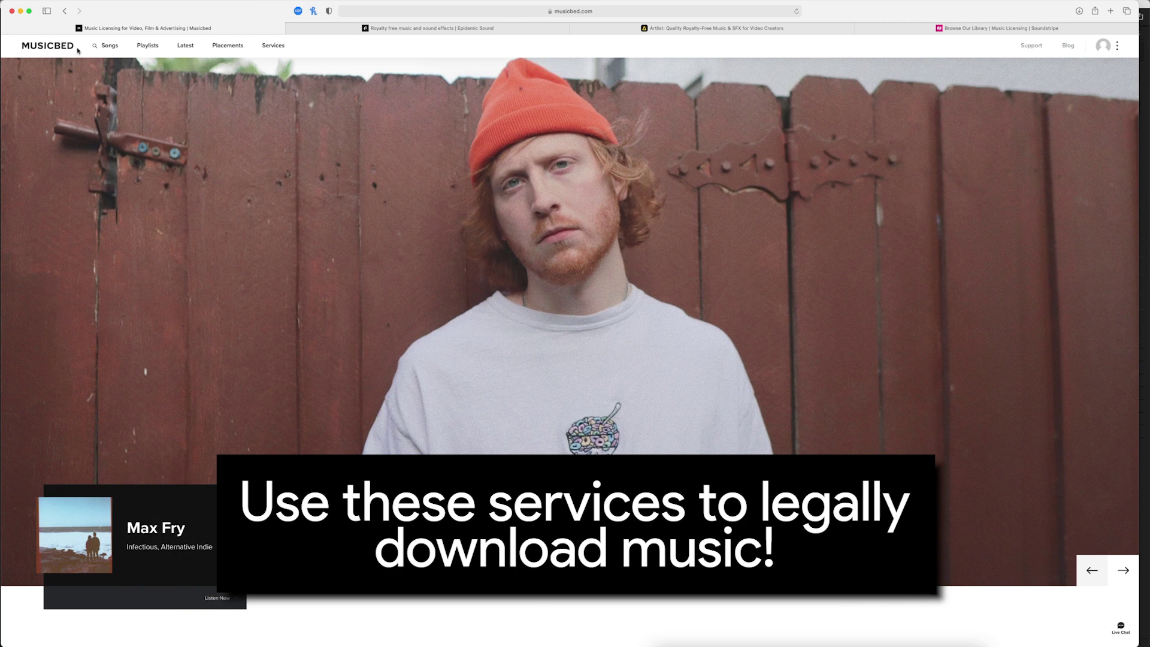
{"action": "left_click", "coordinate": [383, 28]}
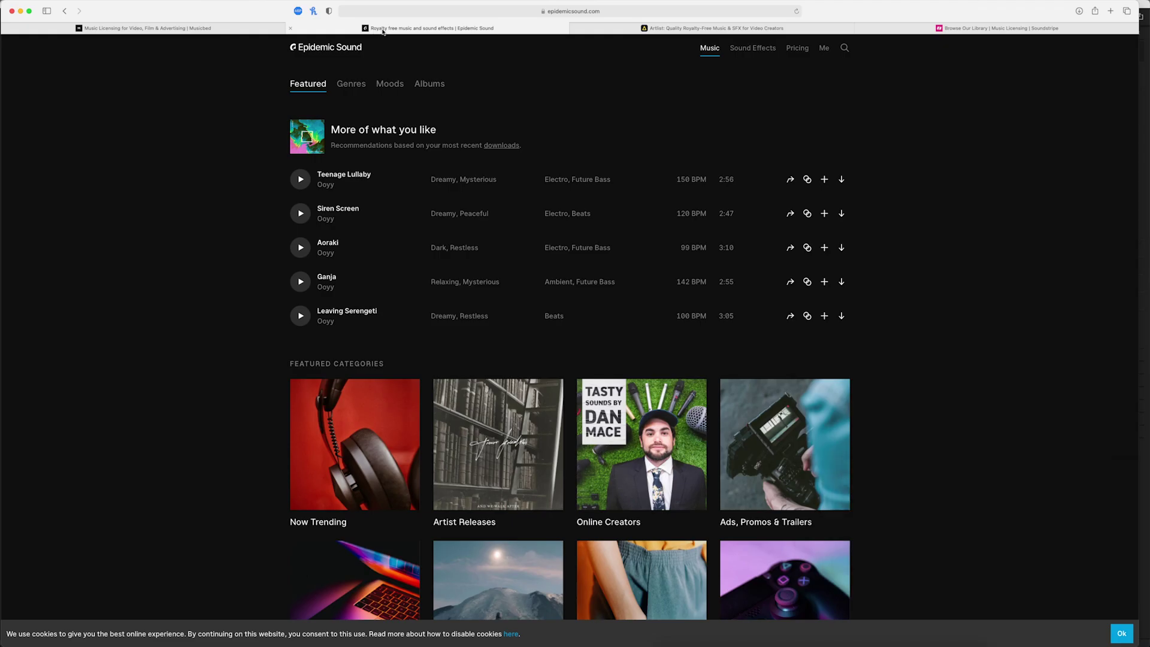
{"action": "left_click", "coordinate": [739, 36]}
{"action": "left_click", "coordinate": [995, 29]}
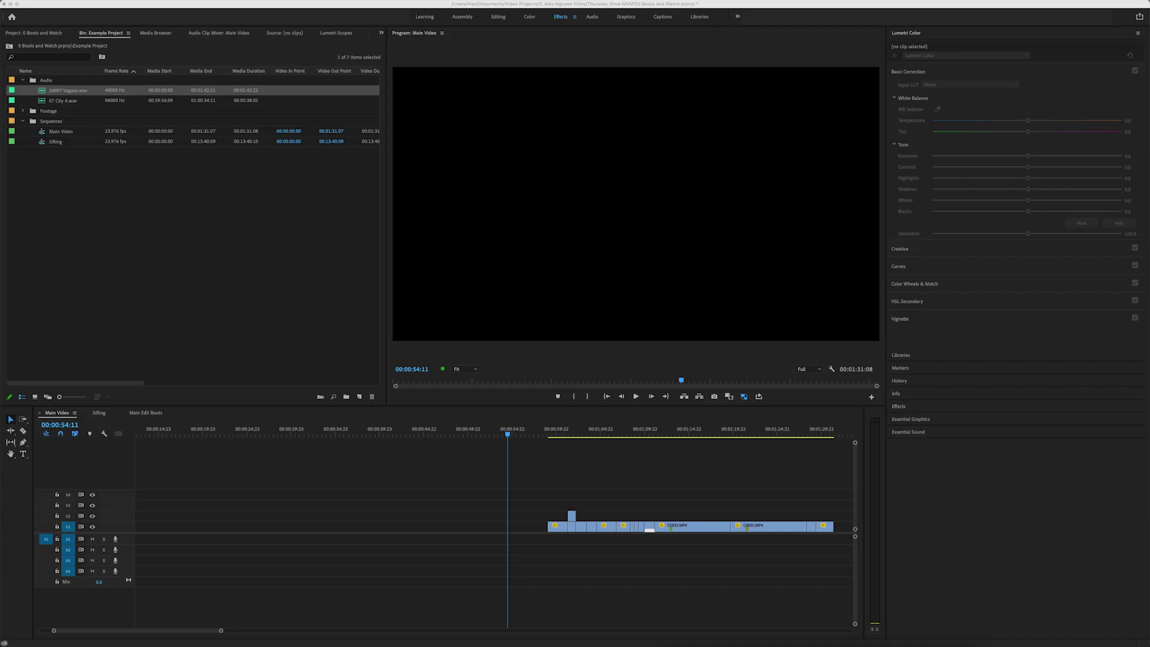
Add the 24997 Vagans.wav song to the timeline and play it from the start.
{"action": "left_click", "coordinate": [678, 477]}
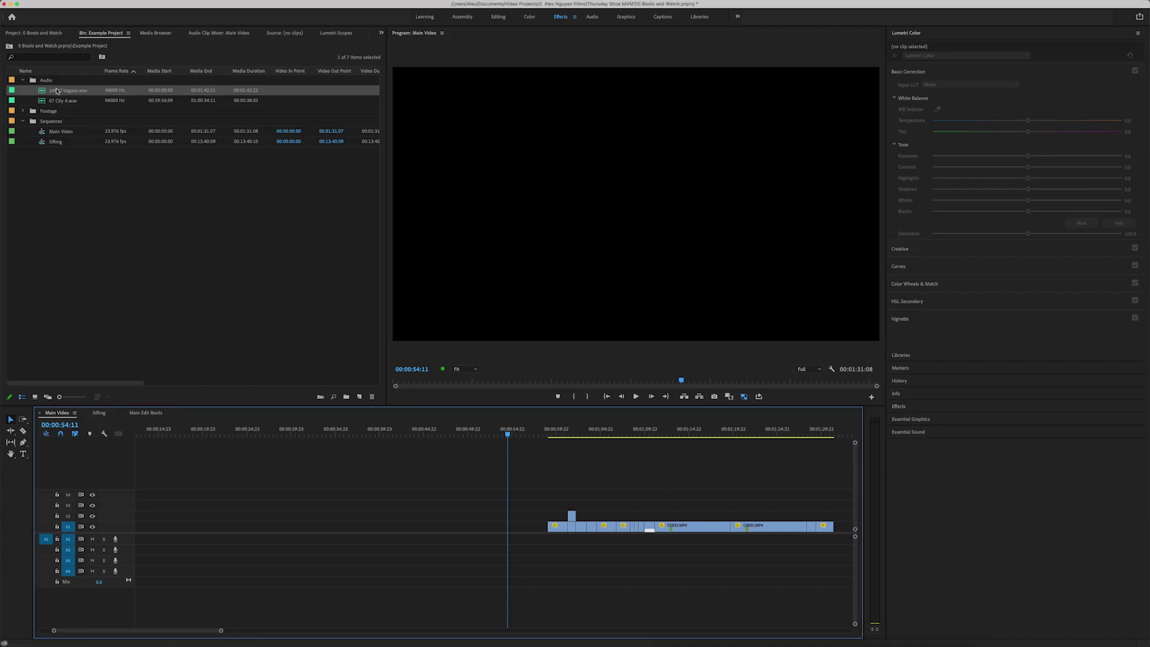
{"action": "left_click", "coordinate": [90, 211]}
{"action": "left_click_drag", "start_coordinate": [67, 92], "coordinate": [148, 532]}
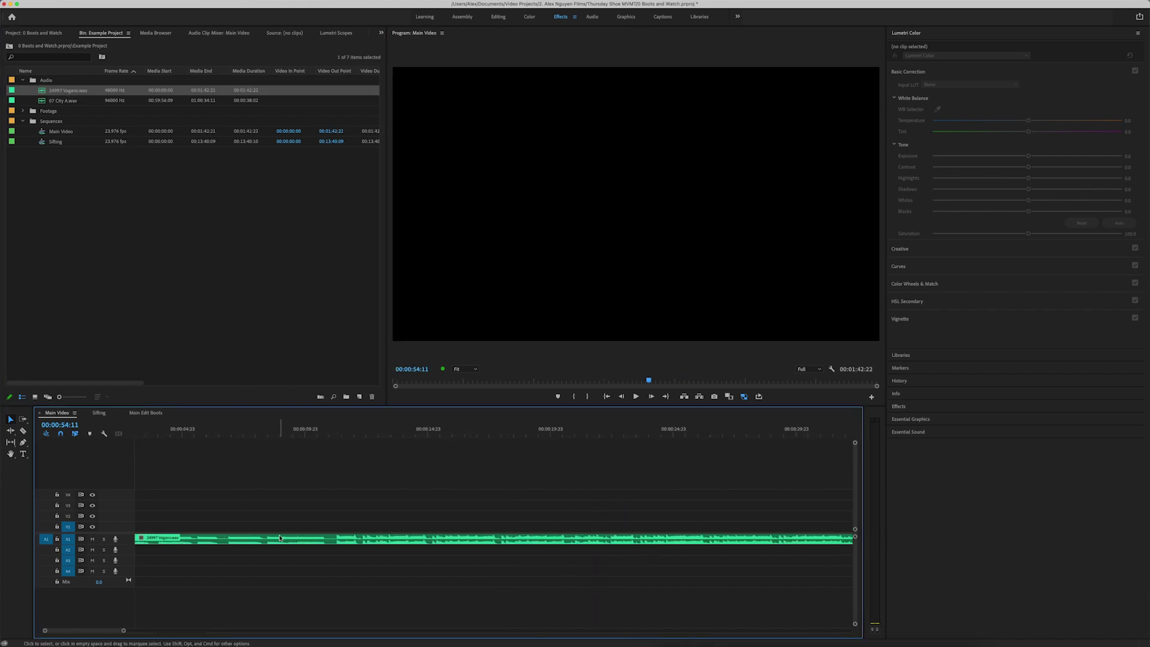
{"action": "key", "text": "Home"}
{"action": "key", "text": "equal"}
{"action": "key", "text": "equal"}
{"action": "key", "text": "equal"}
{"action": "key", "text": "space"}
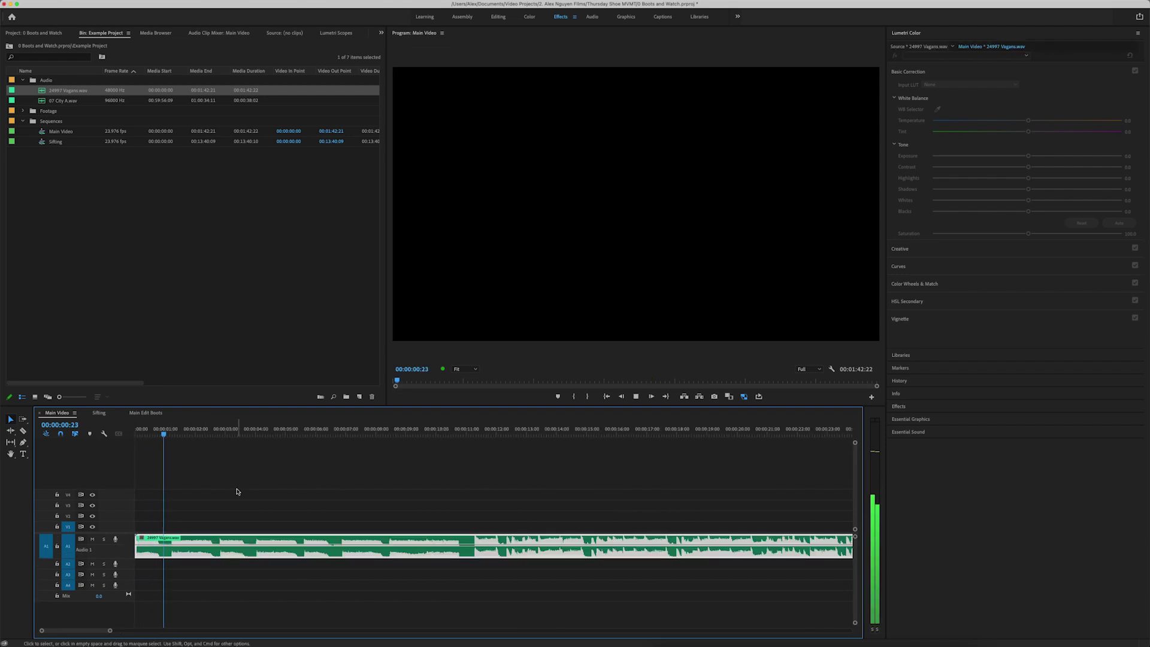
{"action": "key", "text": "space"}
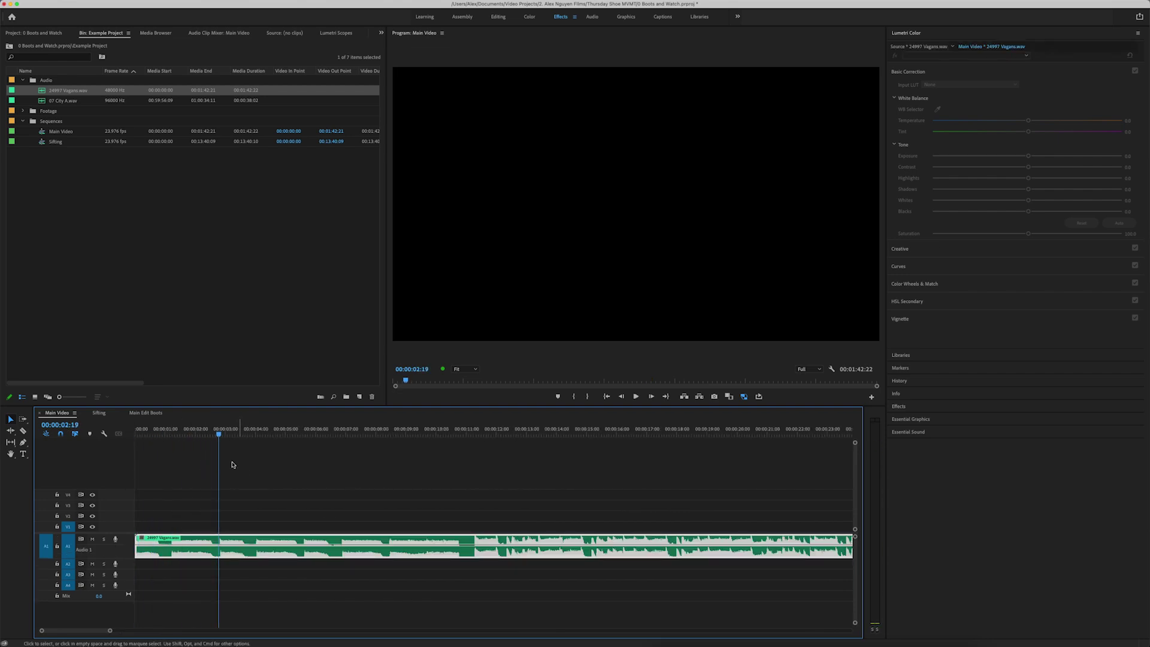
Split the song at 00:00:02:16 and preview past the cut.
{"action": "left_click", "coordinate": [216, 434]}
{"action": "key", "text": "c"}
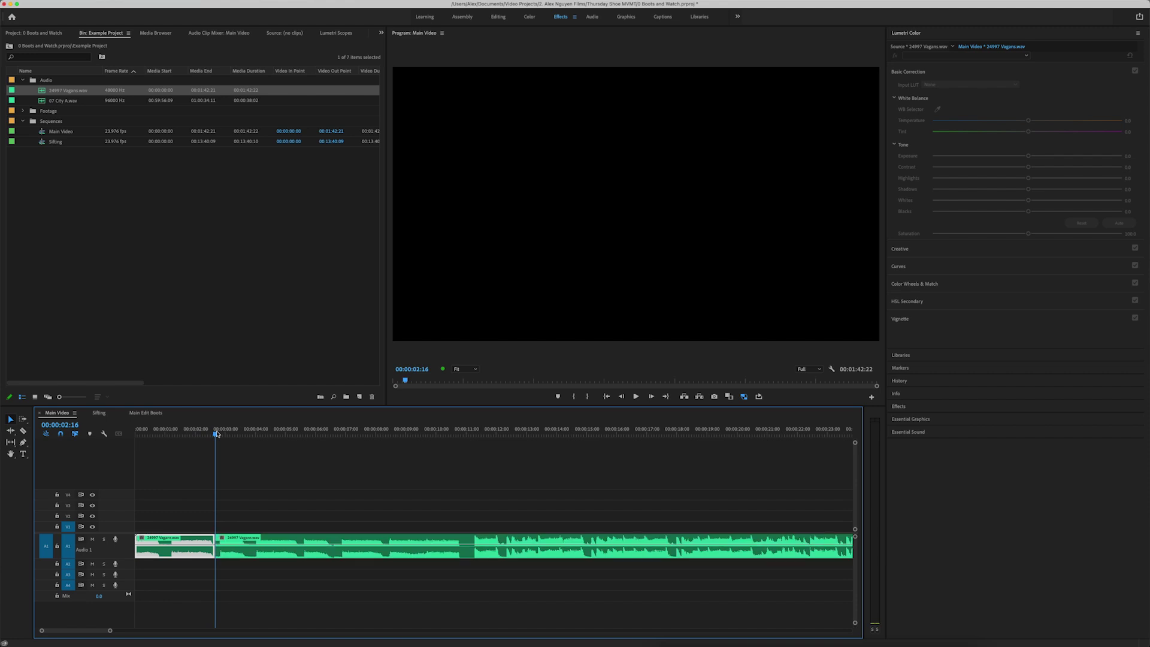
{"action": "left_click_drag", "start_coordinate": [216, 434], "coordinate": [387, 435]}
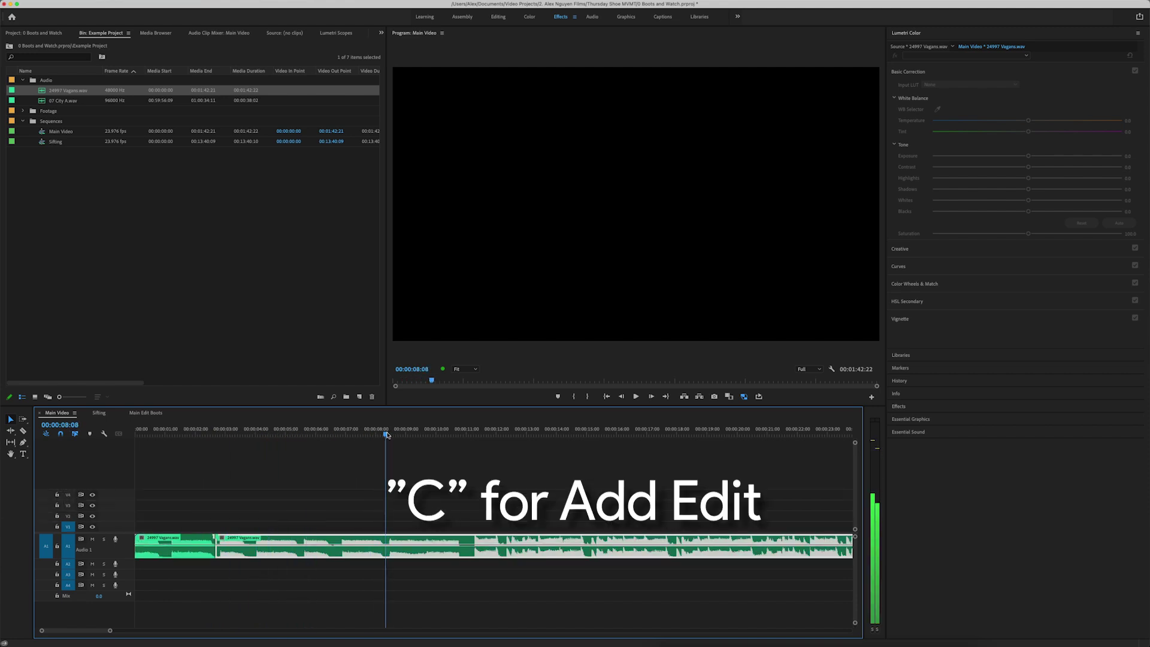
{"action": "left_click", "coordinate": [219, 434]}
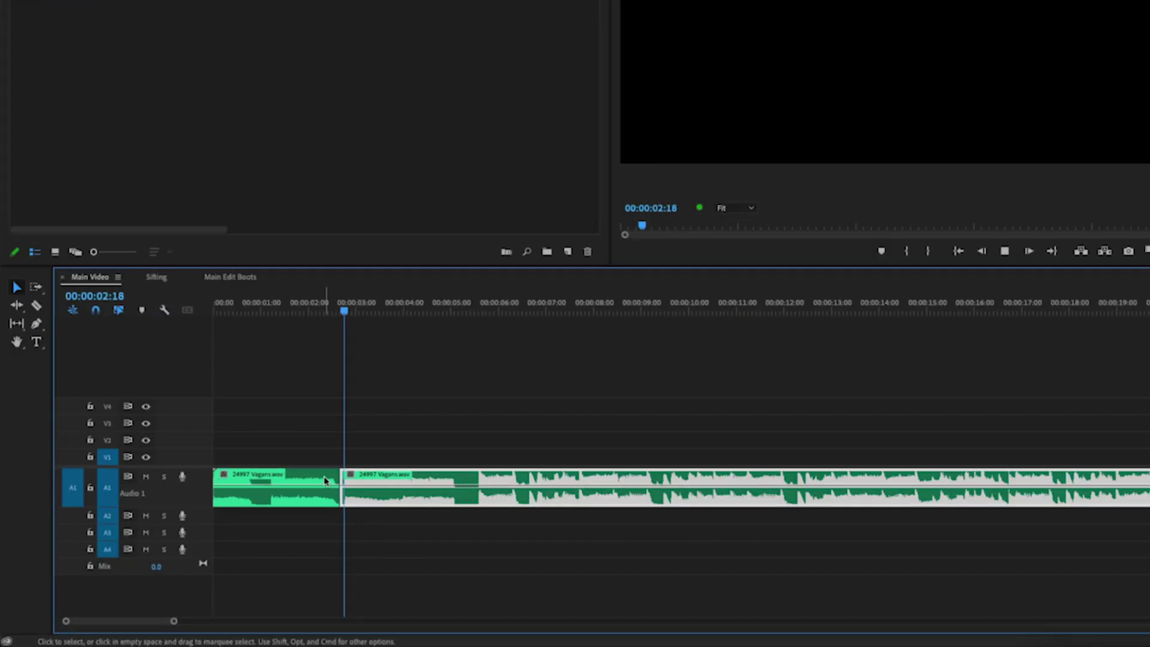
{"action": "key", "text": "space"}
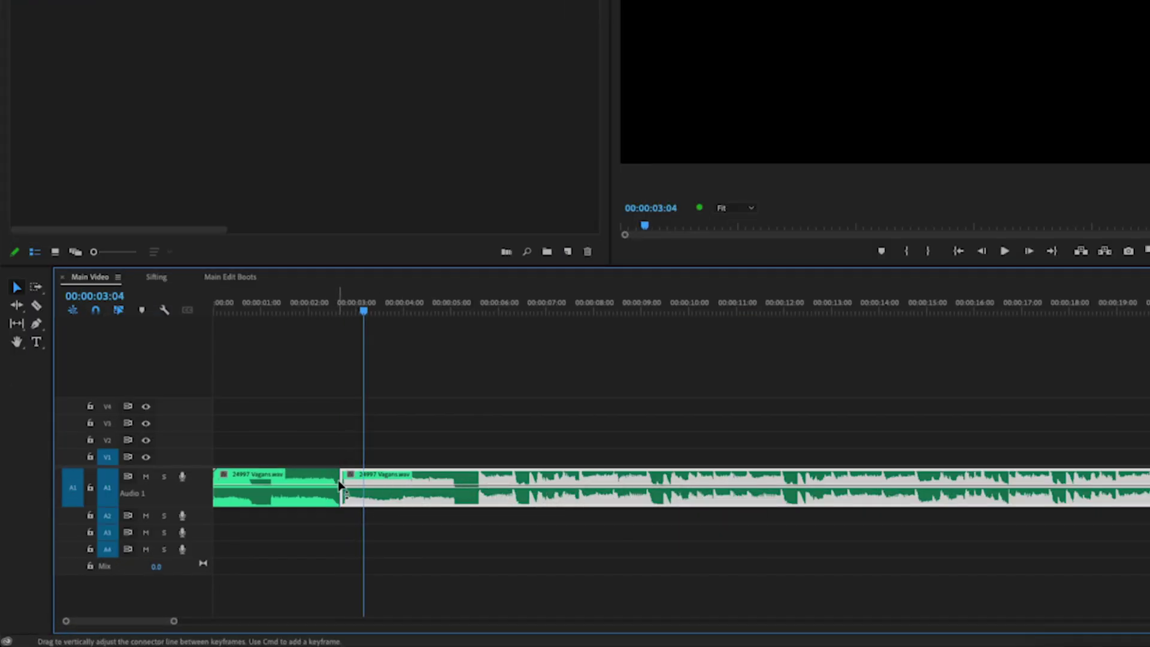
Apply the default crossfade at the music's edit point and play it back.
{"action": "right_click", "coordinate": [339, 482]}
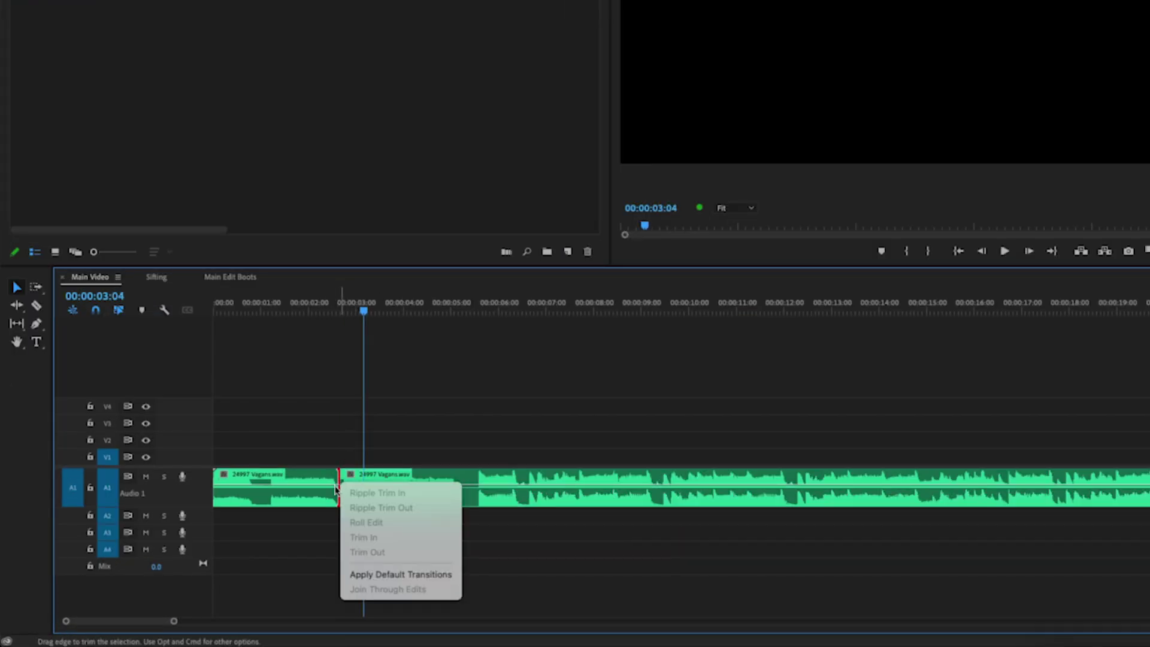
{"action": "left_click", "coordinate": [386, 574]}
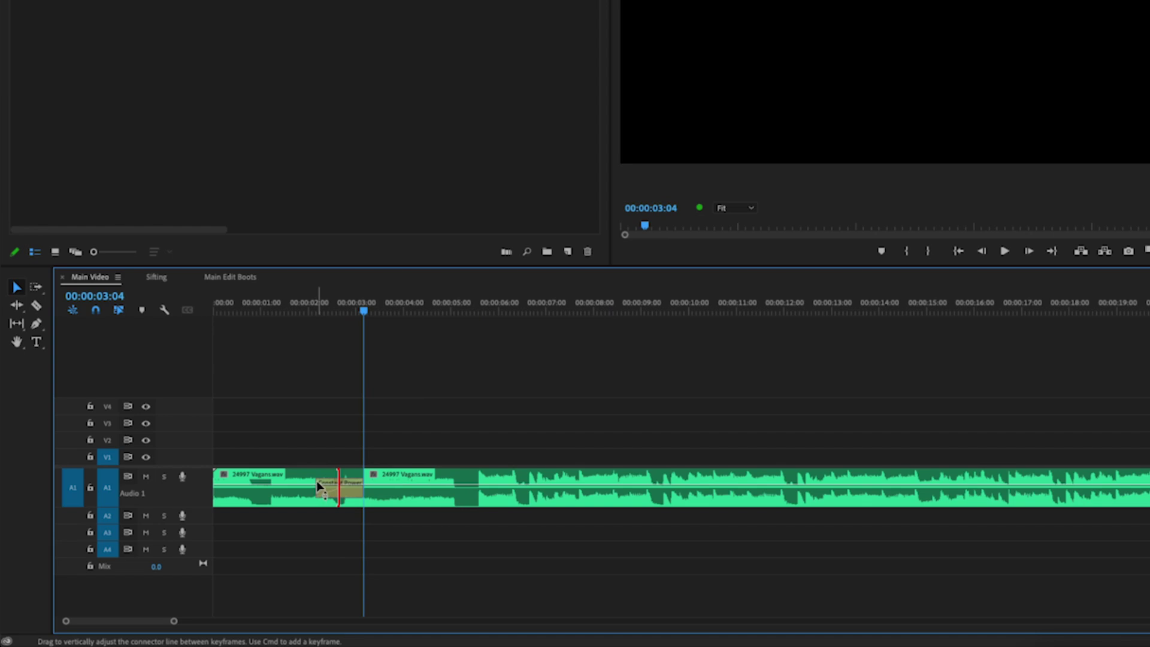
{"action": "left_click", "coordinate": [317, 482]}
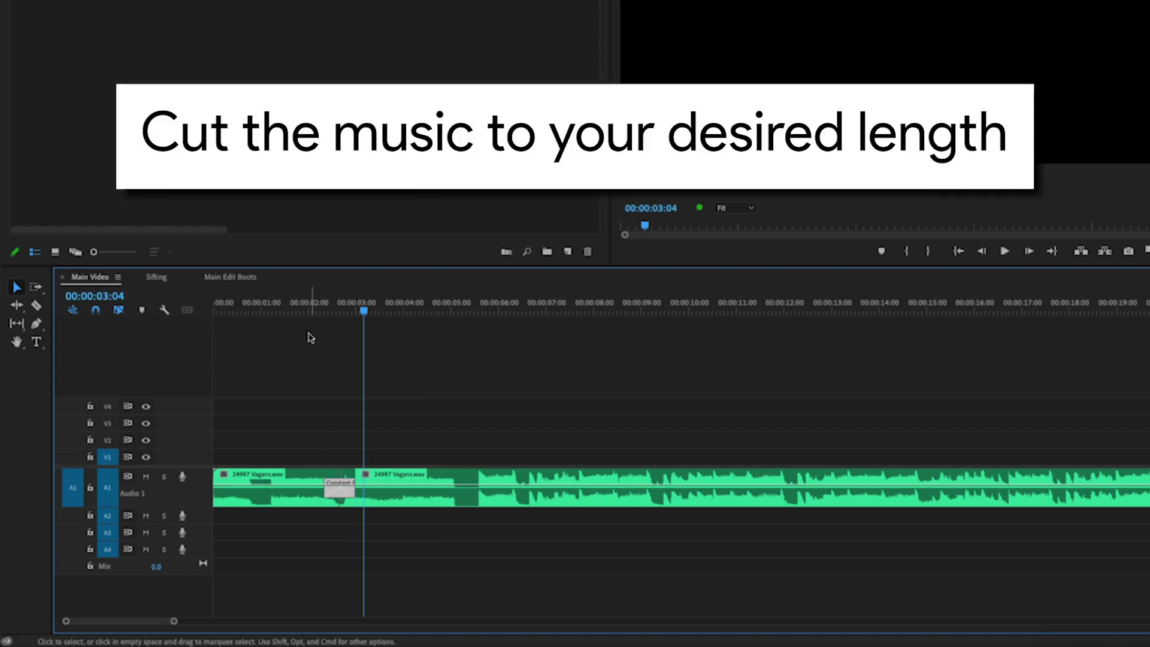
{"action": "left_click", "coordinate": [322, 307]}
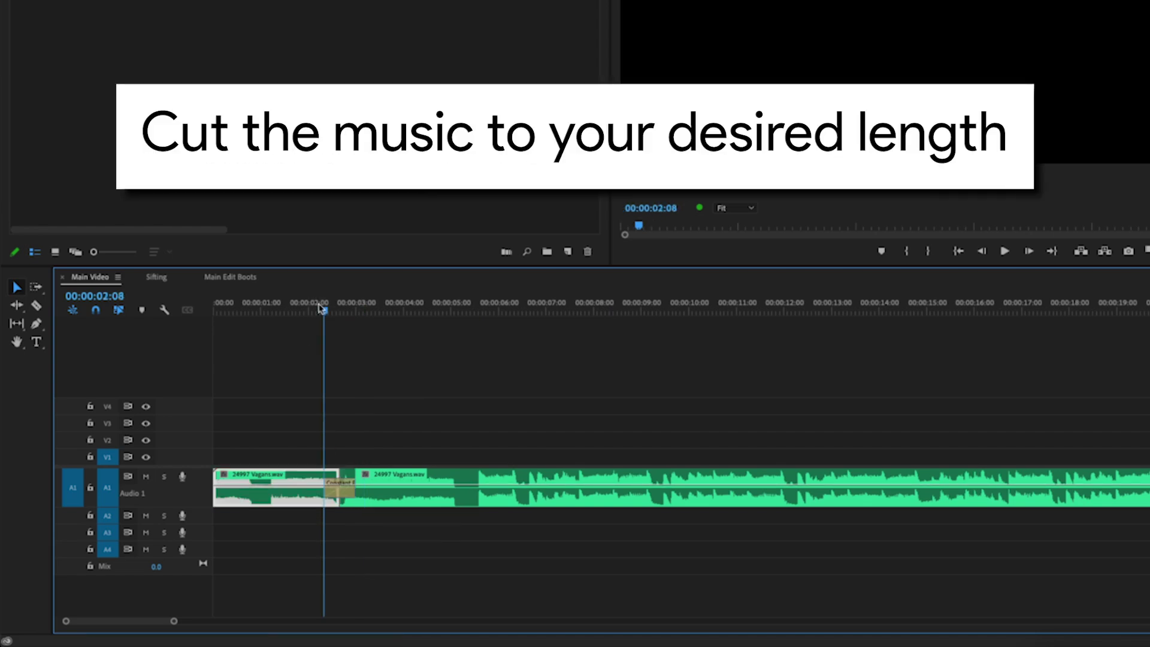
{"action": "key", "text": "space"}
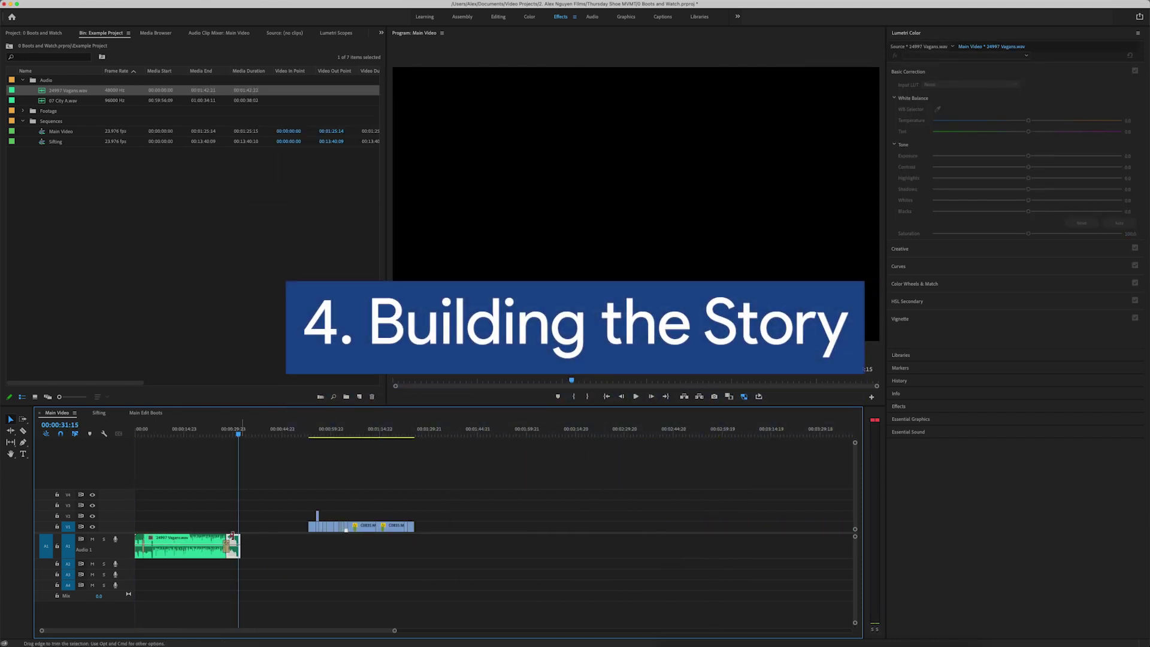
Drag the boot-lacing shot from later in the timeline to the sequence start and review it.
{"action": "scroll", "coordinate": [226, 521], "scroll_direction": "up", "scroll_amount": 5}
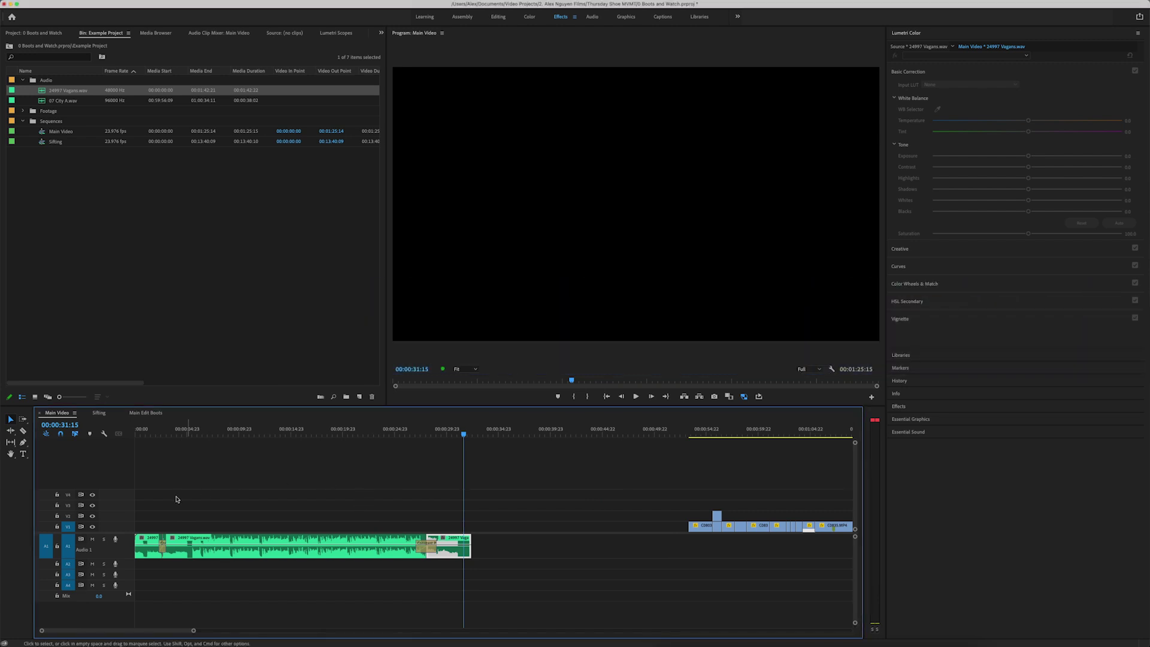
{"action": "left_click", "coordinate": [136, 429]}
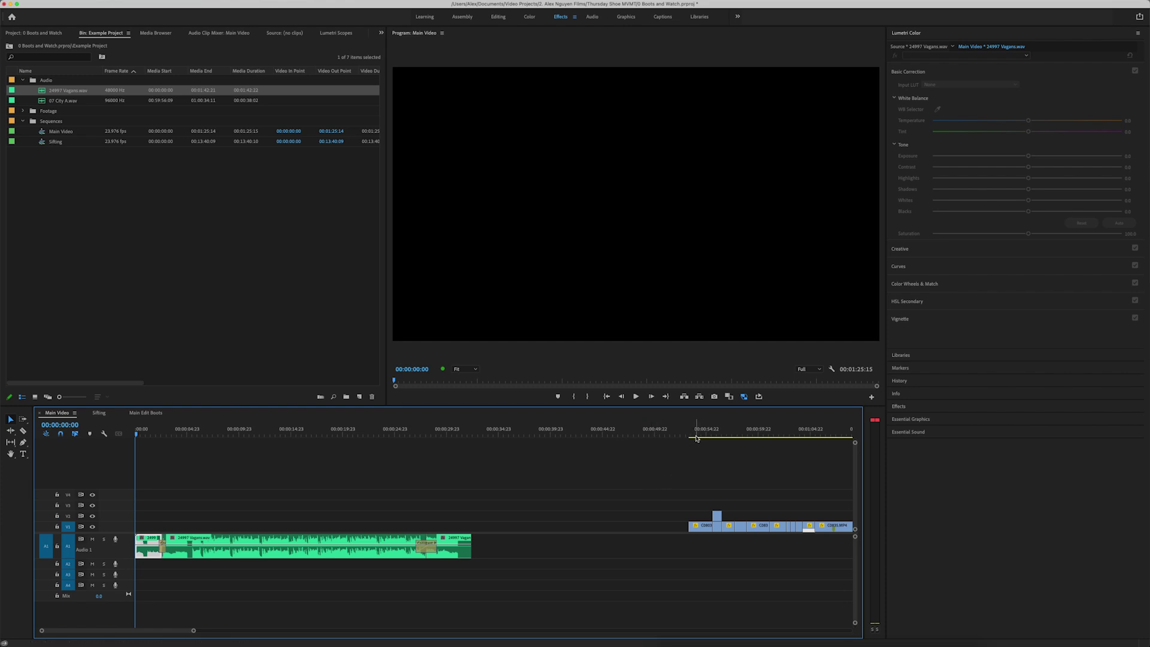
{"action": "left_click_drag", "start_coordinate": [693, 438], "coordinate": [721, 438]}
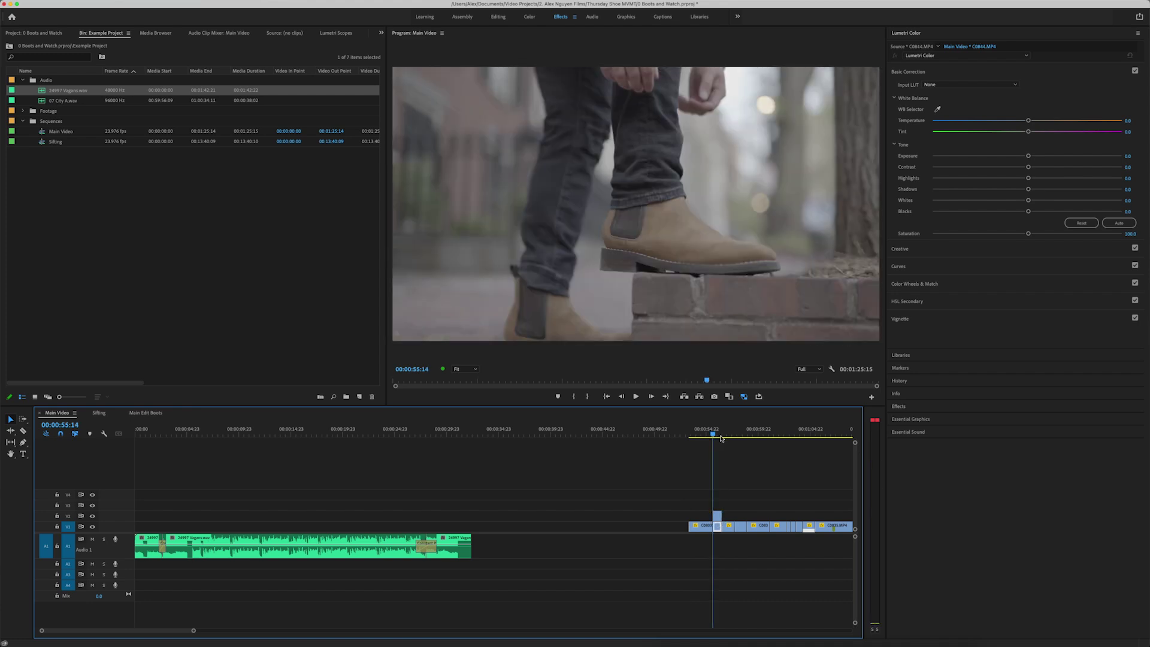
{"action": "left_click_drag", "start_coordinate": [719, 506], "coordinate": [139, 525]}
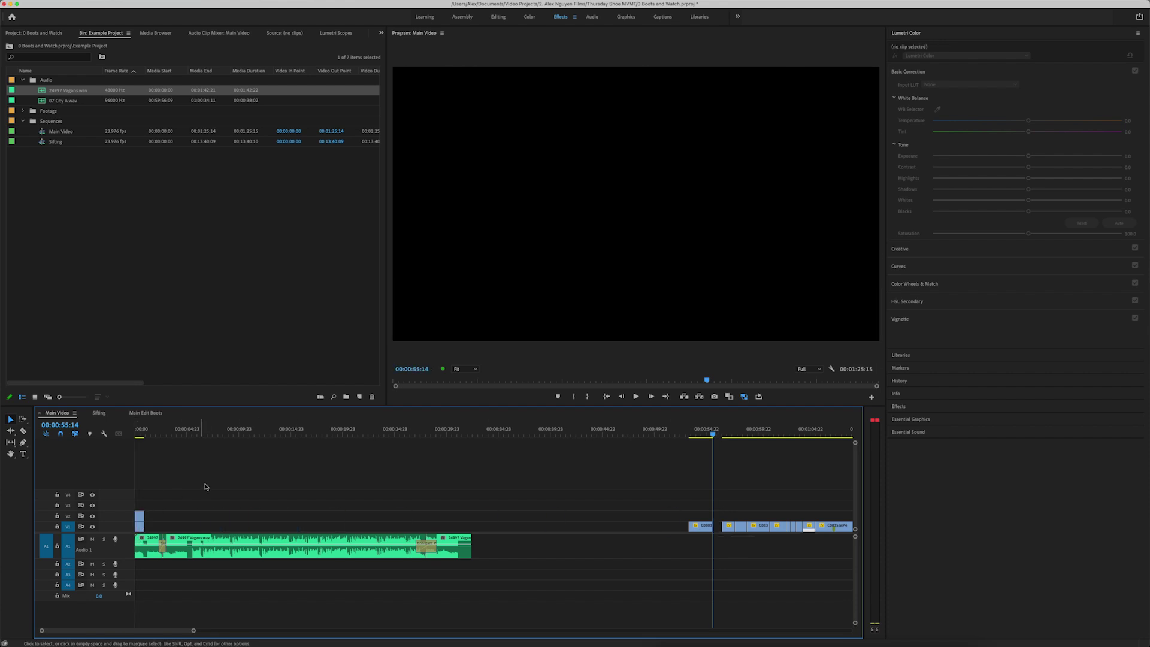
{"action": "left_click_drag", "start_coordinate": [175, 434], "coordinate": [143, 443]}
{"action": "left_click", "coordinate": [704, 435]}
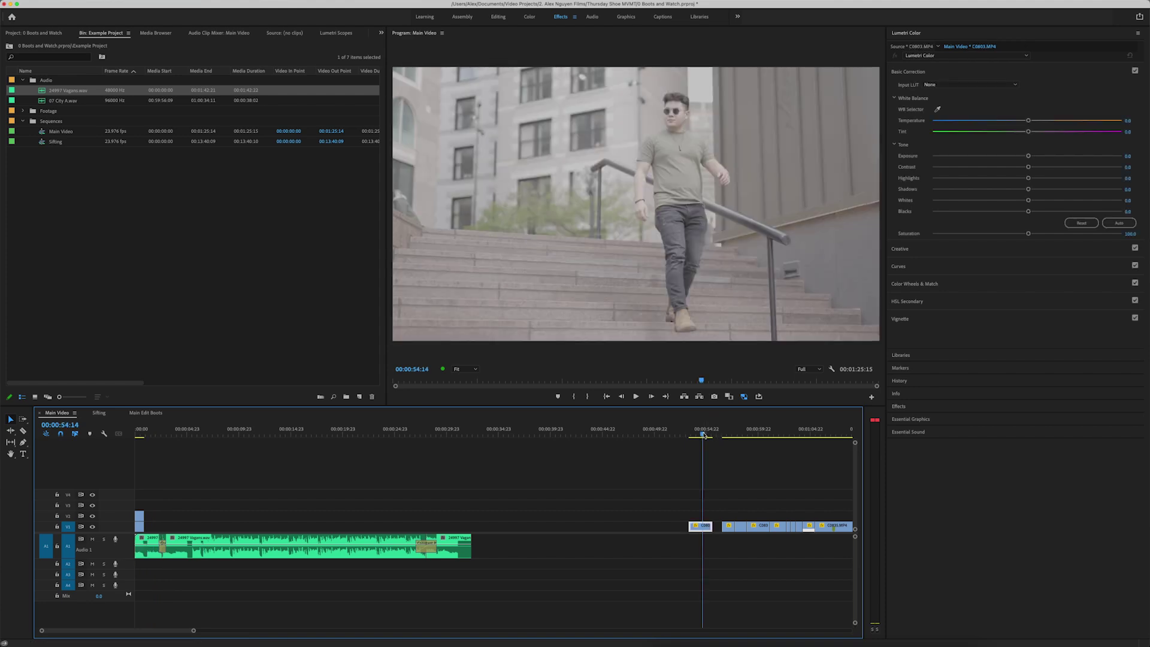
{"action": "left_click_drag", "start_coordinate": [706, 436], "coordinate": [734, 433]}
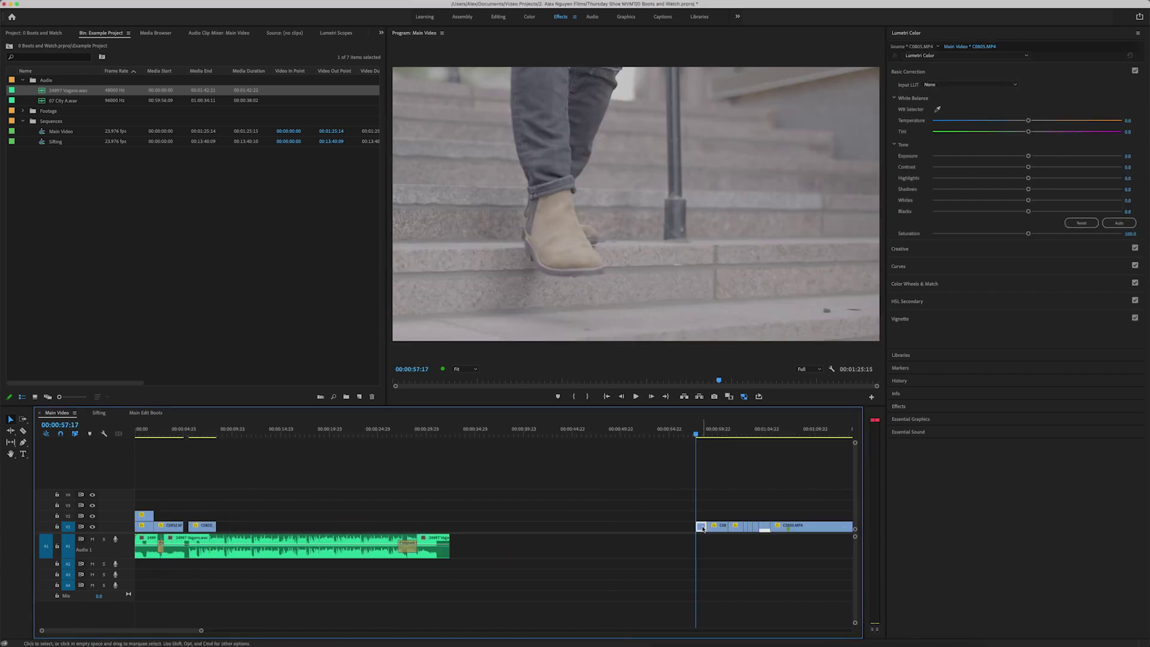
Slide the boot shots together along V1 into one continuous run.
{"action": "left_click_drag", "start_coordinate": [724, 526], "coordinate": [269, 521]}
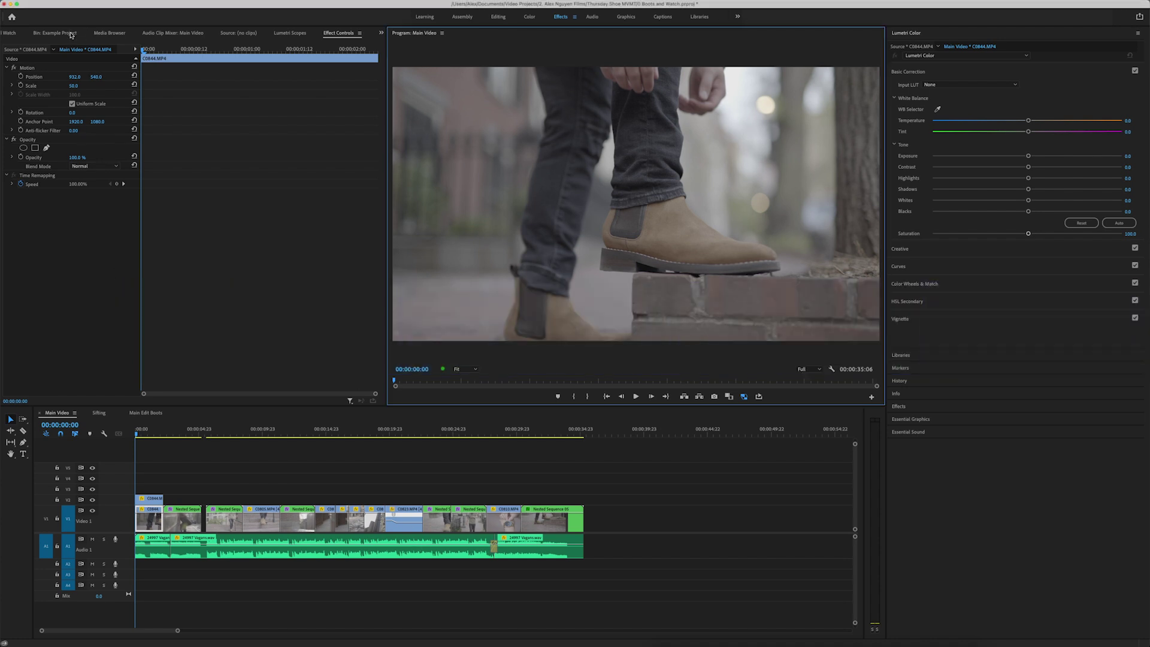
Create a new Adjustment Layer in the project bin, then jump near the 30-second shot.
{"action": "left_click", "coordinate": [69, 34]}
{"action": "left_click", "coordinate": [142, 184]}
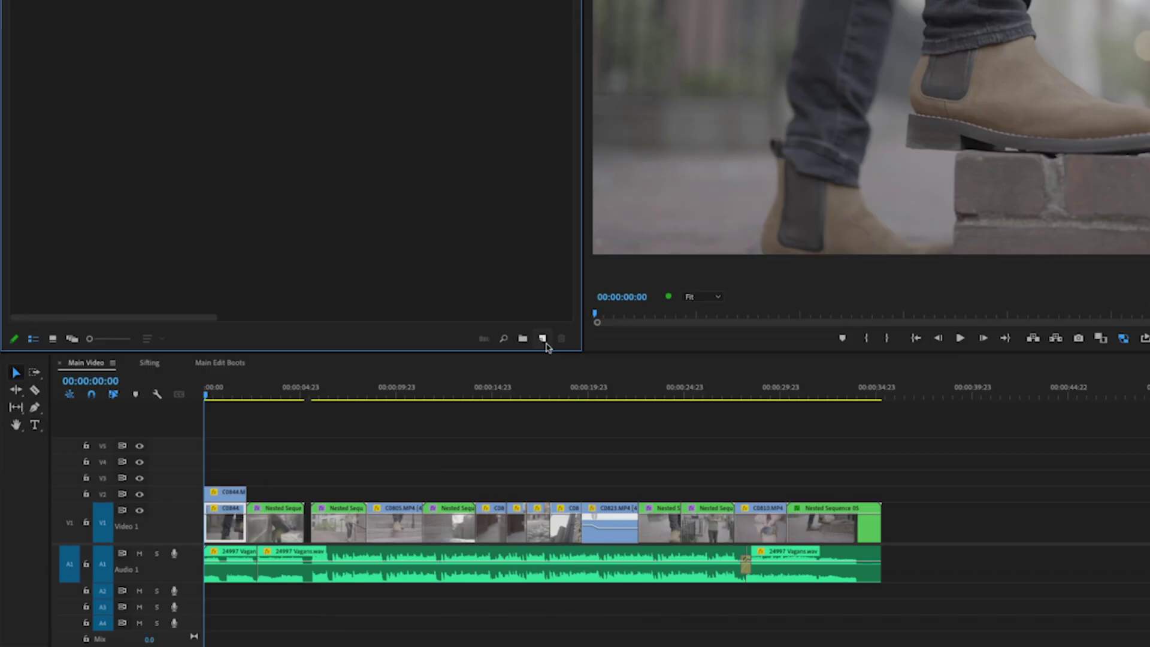
{"action": "left_click", "coordinate": [360, 397]}
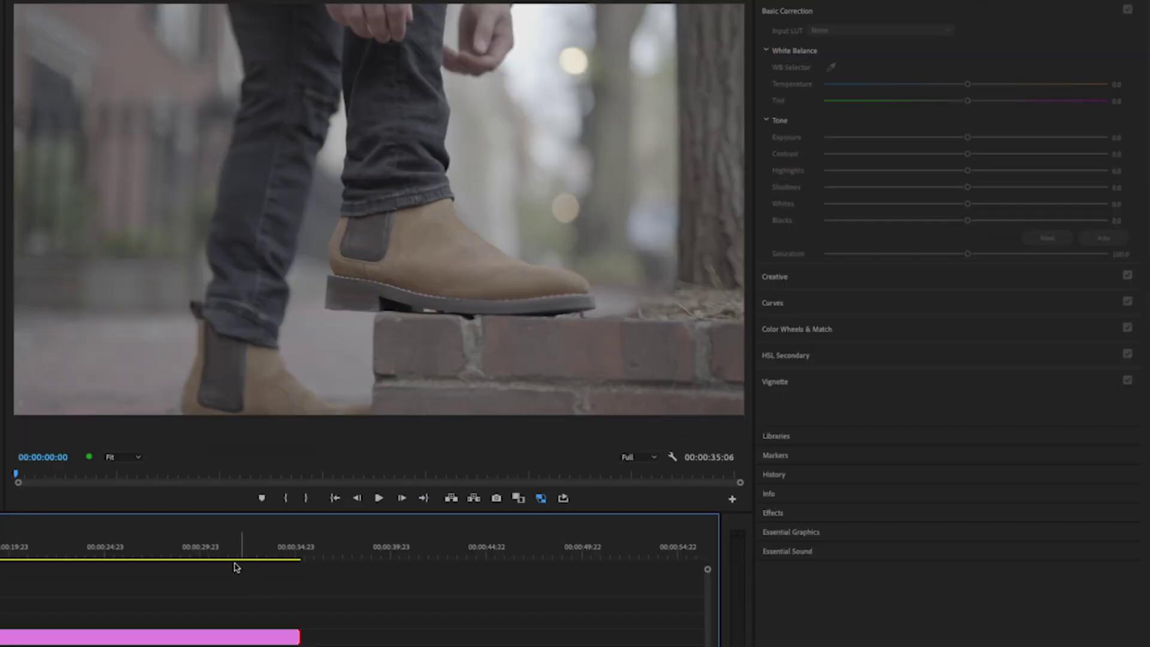
{"action": "left_click", "coordinate": [522, 432]}
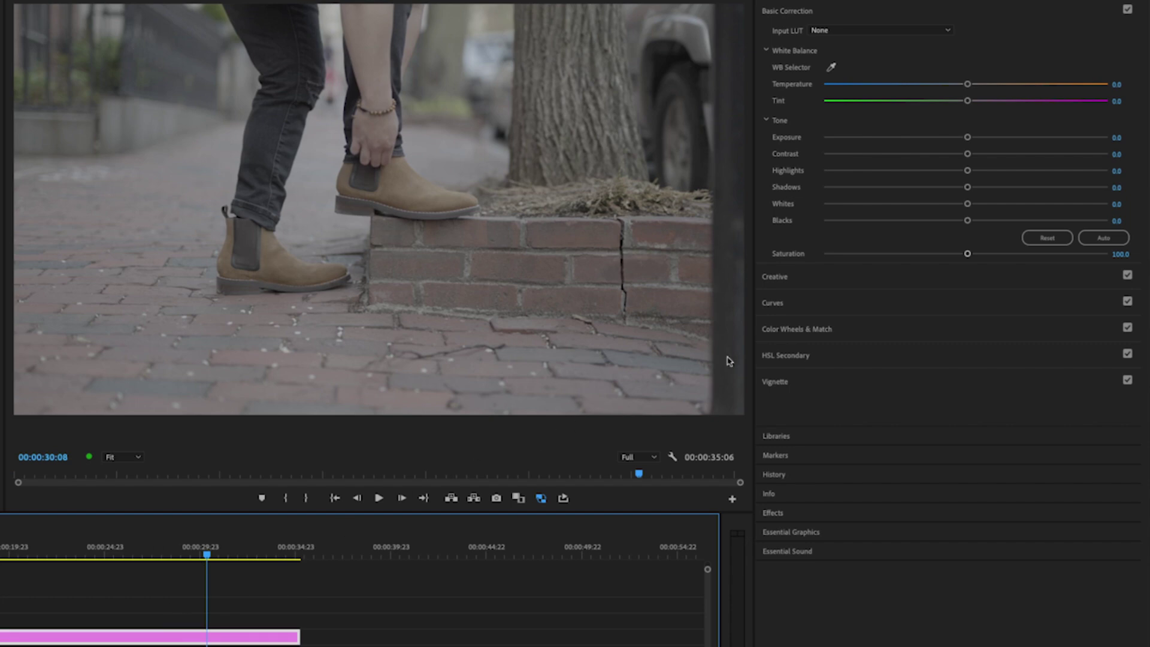
In Lumetri Curves, add three RGB curve points, lift the highlights and pull the shadows down into an S-curve.
{"action": "left_click", "coordinate": [822, 306]}
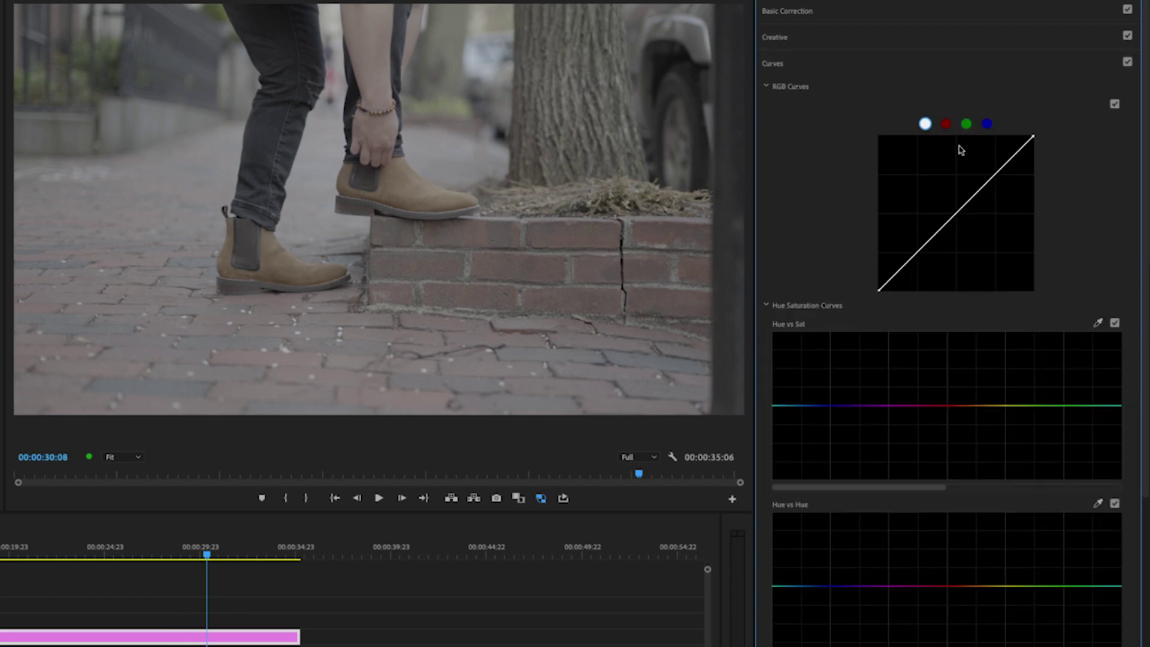
{"action": "left_click", "coordinate": [997, 174]}
{"action": "left_click", "coordinate": [957, 213]}
{"action": "left_click", "coordinate": [918, 253]}
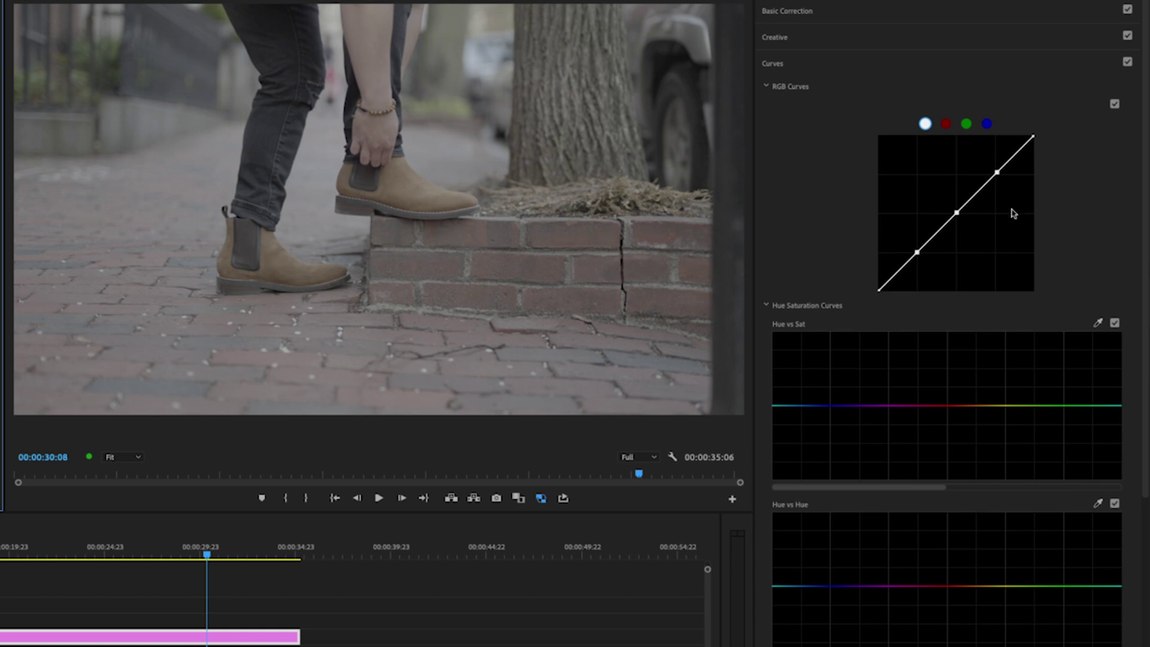
{"action": "left_click_drag", "start_coordinate": [998, 174], "coordinate": [991, 159]}
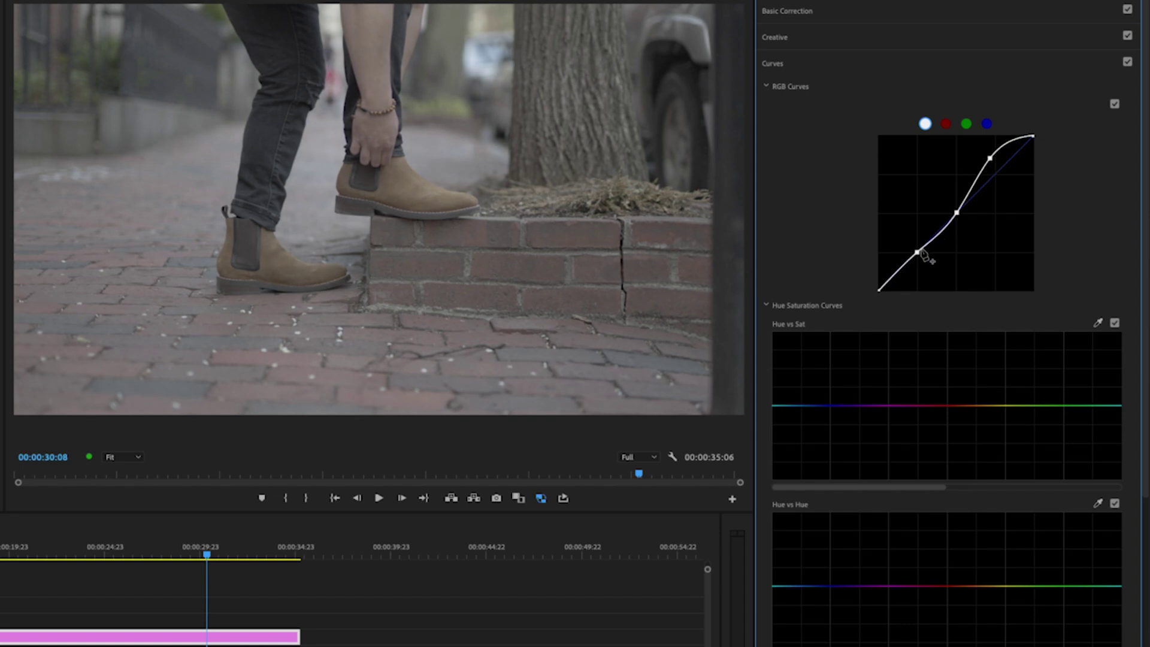
{"action": "left_click_drag", "start_coordinate": [918, 255], "coordinate": [919, 272]}
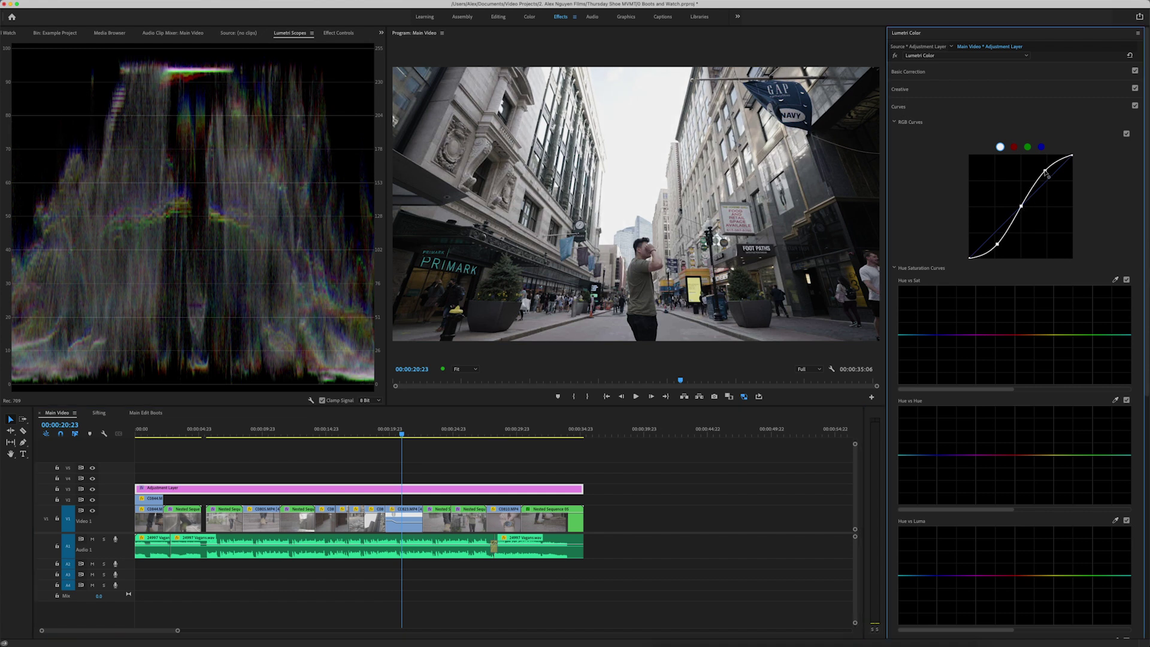
Raise Basic Correction Saturation to about 114.2 and scrub earlier shots to check the grade.
{"action": "left_click", "coordinate": [984, 74]}
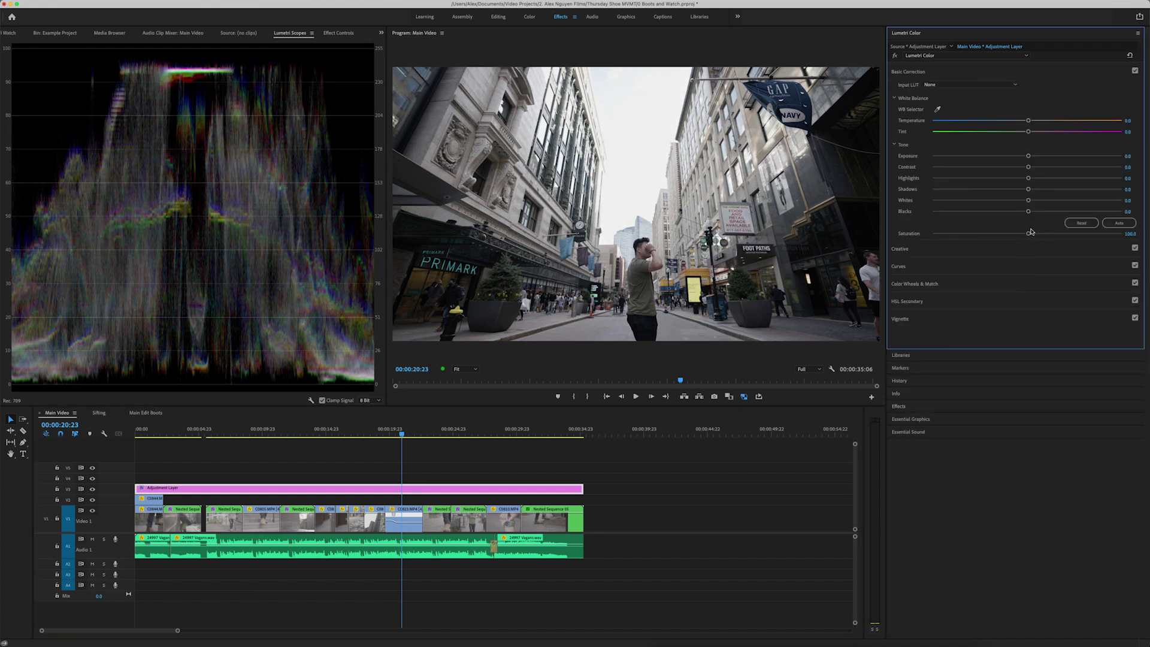
{"action": "left_click_drag", "start_coordinate": [1030, 233], "coordinate": [1038, 235]}
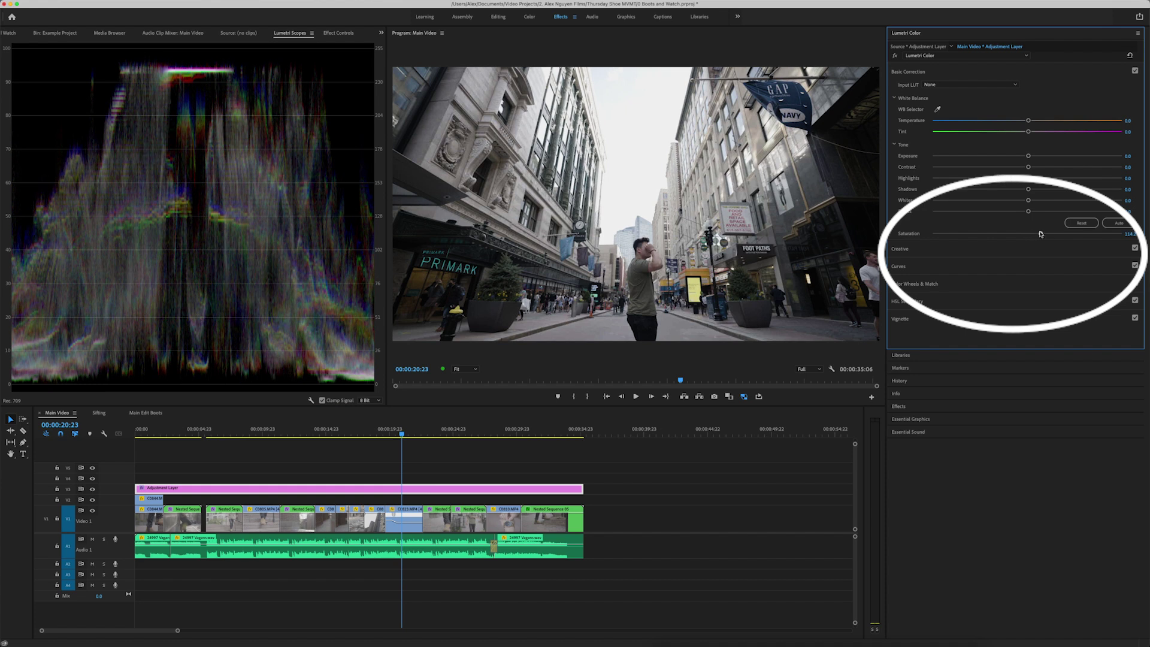
{"action": "left_click", "coordinate": [244, 430]}
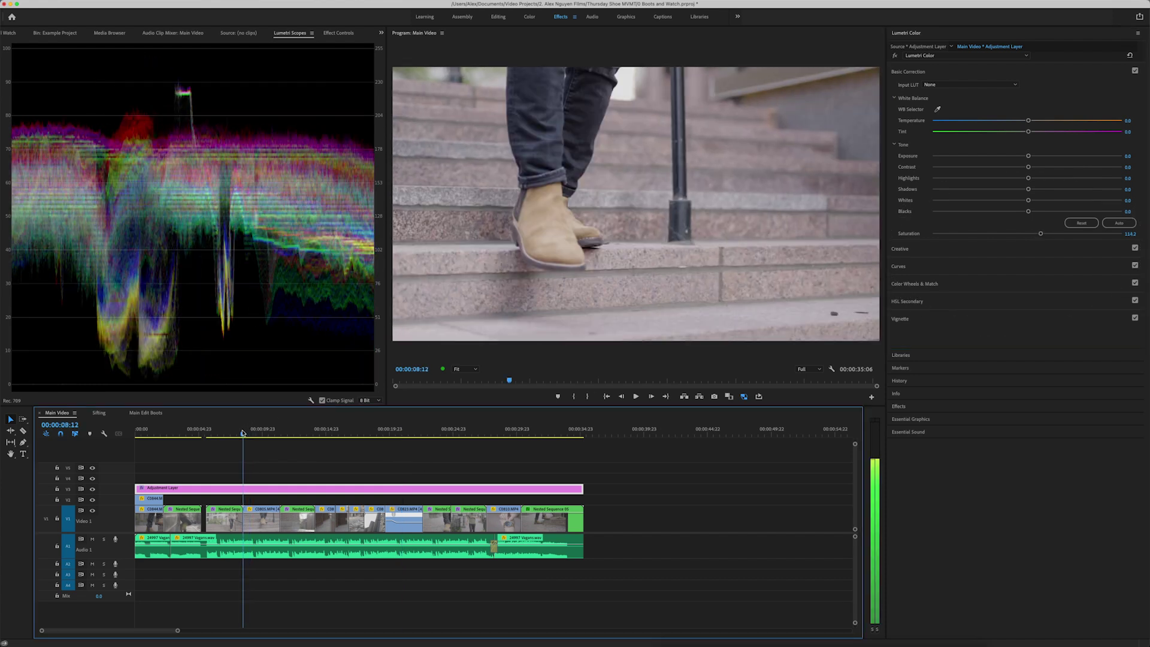
{"action": "left_click_drag", "start_coordinate": [243, 433], "coordinate": [149, 436]}
{"action": "left_click", "coordinate": [218, 464]}
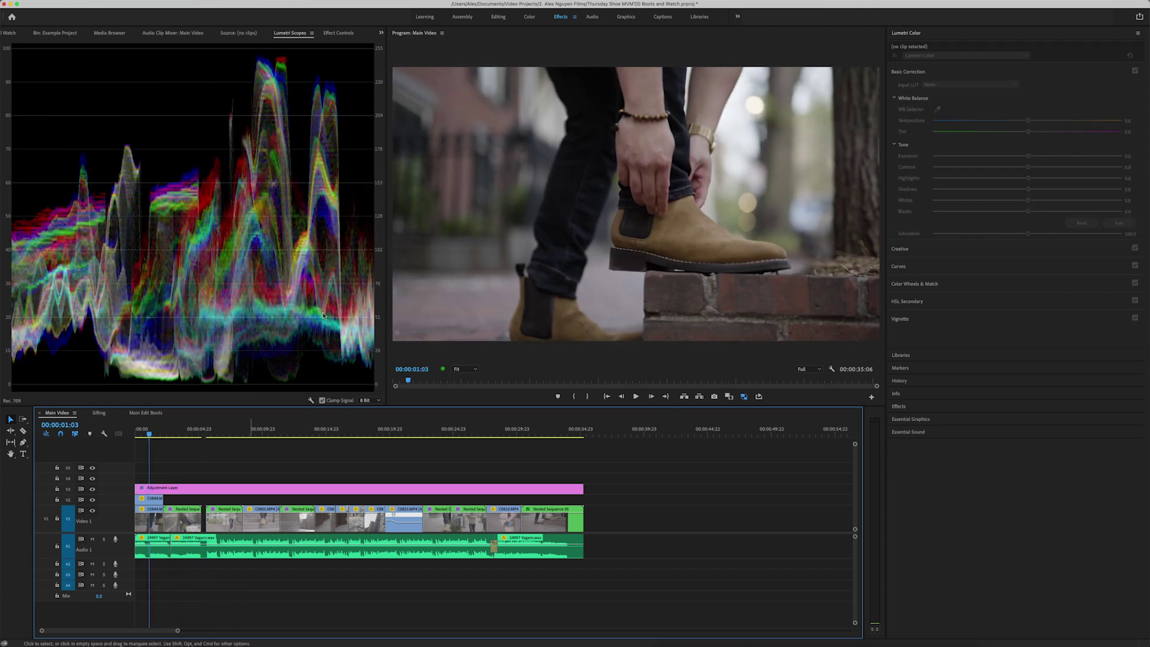
{"action": "left_click", "coordinate": [54, 33]}
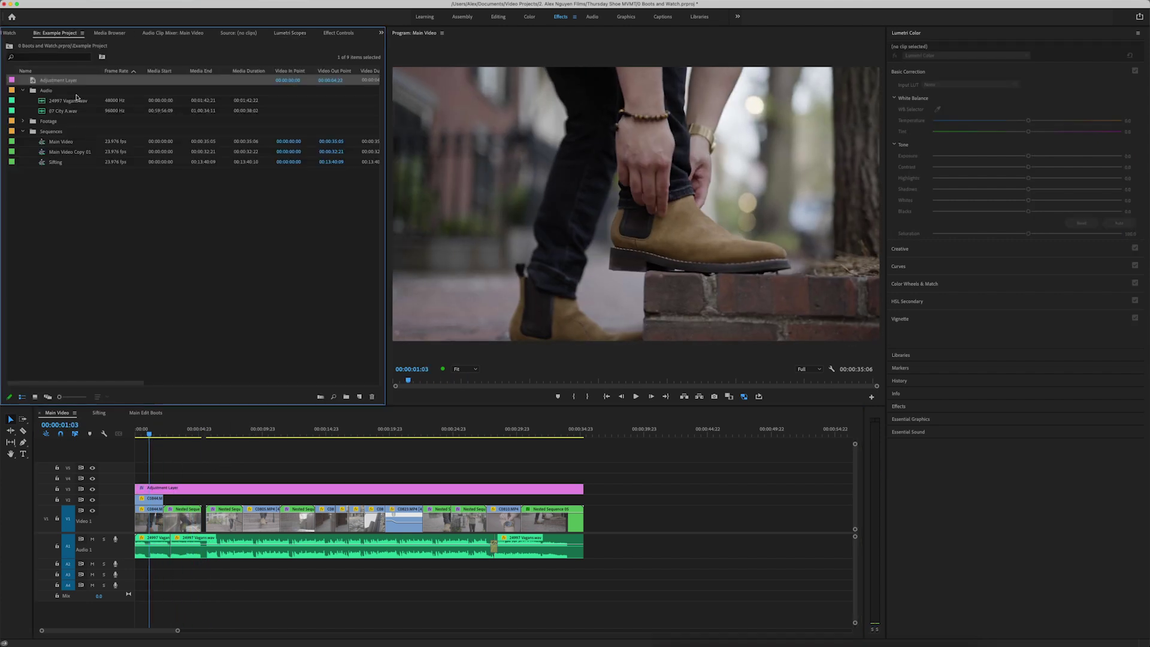
Drop a second Adjustment Layer onto V4 and give it the Timbre 02 creative look at about 74 intensity.
{"action": "left_click_drag", "start_coordinate": [68, 83], "coordinate": [584, 477]}
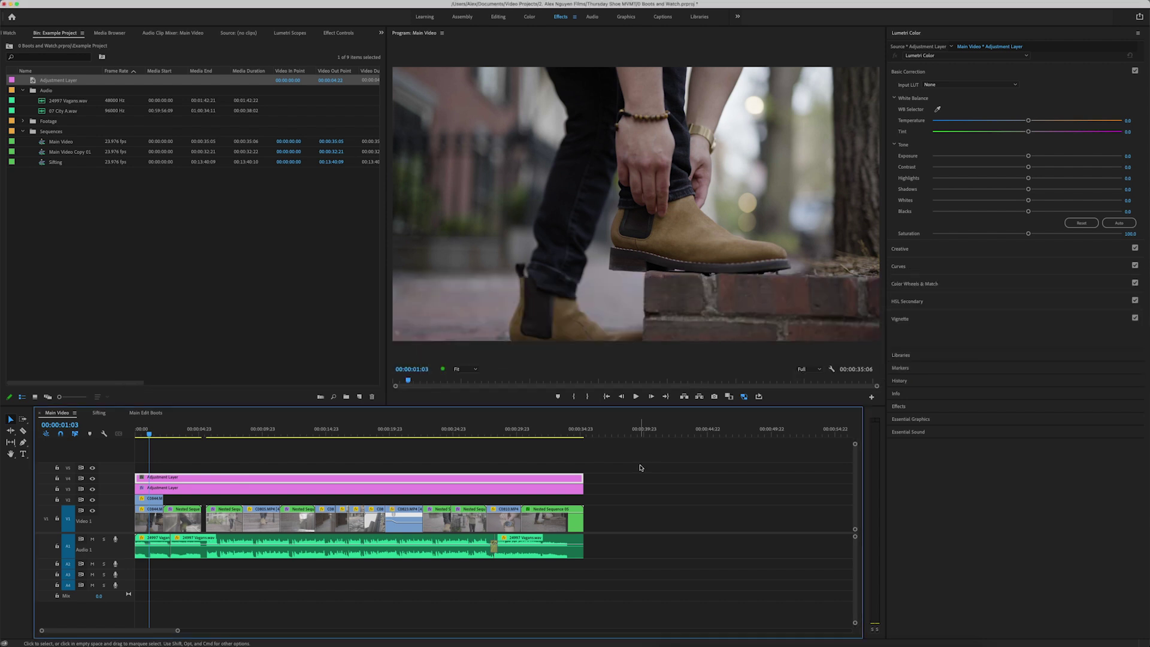
{"action": "left_click", "coordinate": [920, 252]}
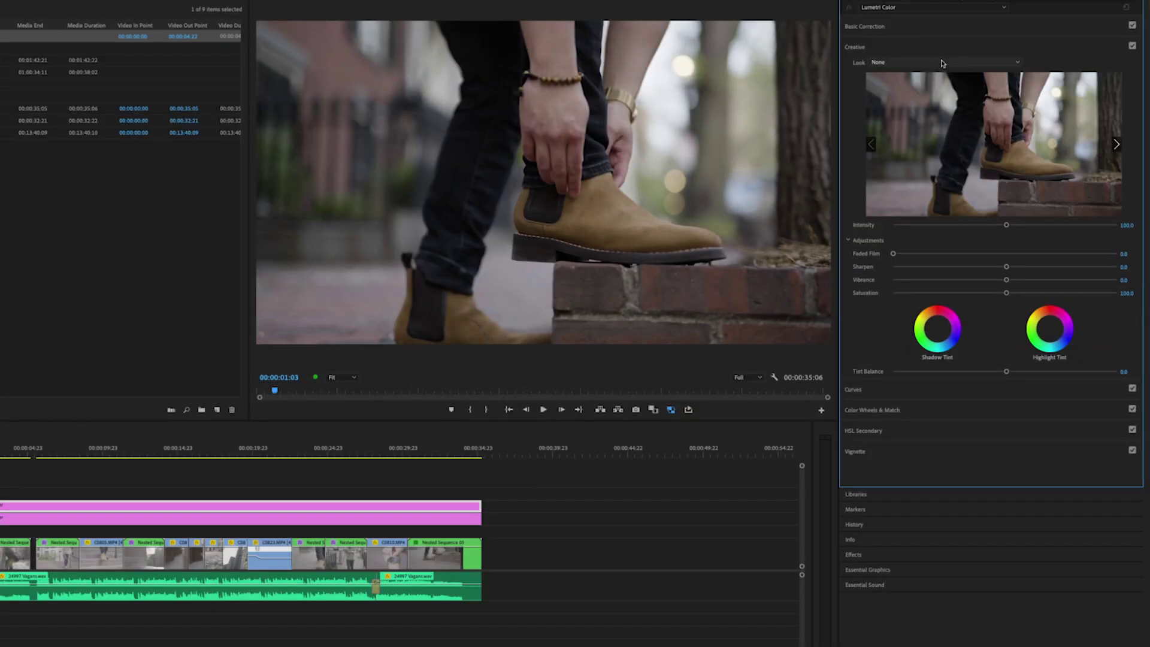
{"action": "left_click", "coordinate": [974, 103]}
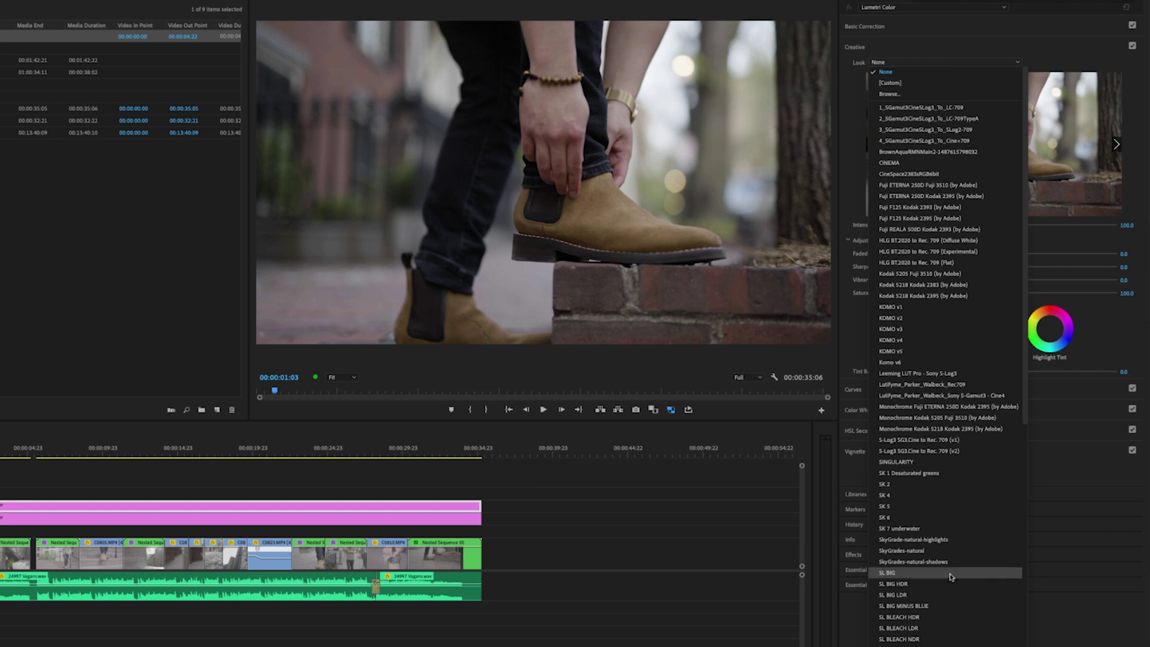
{"action": "scroll", "coordinate": [953, 574], "scroll_direction": "down", "scroll_amount": 5}
{"action": "scroll", "coordinate": [953, 574], "scroll_direction": "down", "scroll_amount": 3}
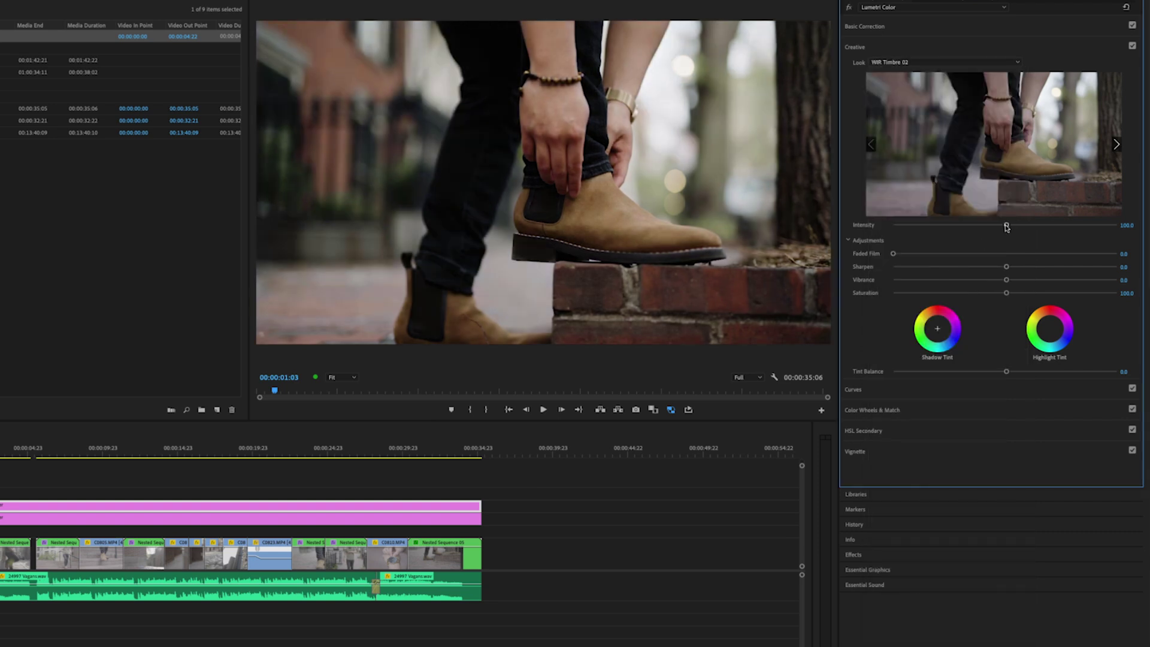
{"action": "left_click_drag", "start_coordinate": [1007, 227], "coordinate": [977, 228]}
{"action": "left_click", "coordinate": [3, 487]}
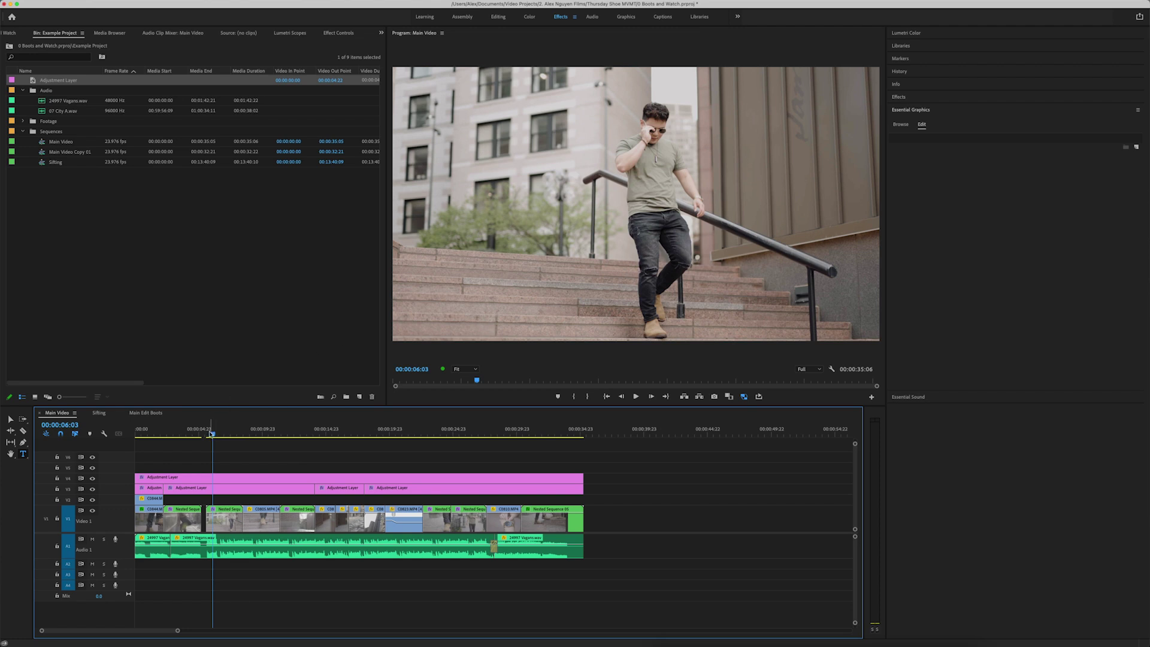
{"action": "key", "text": "equal"}
{"action": "key", "text": "equal"}
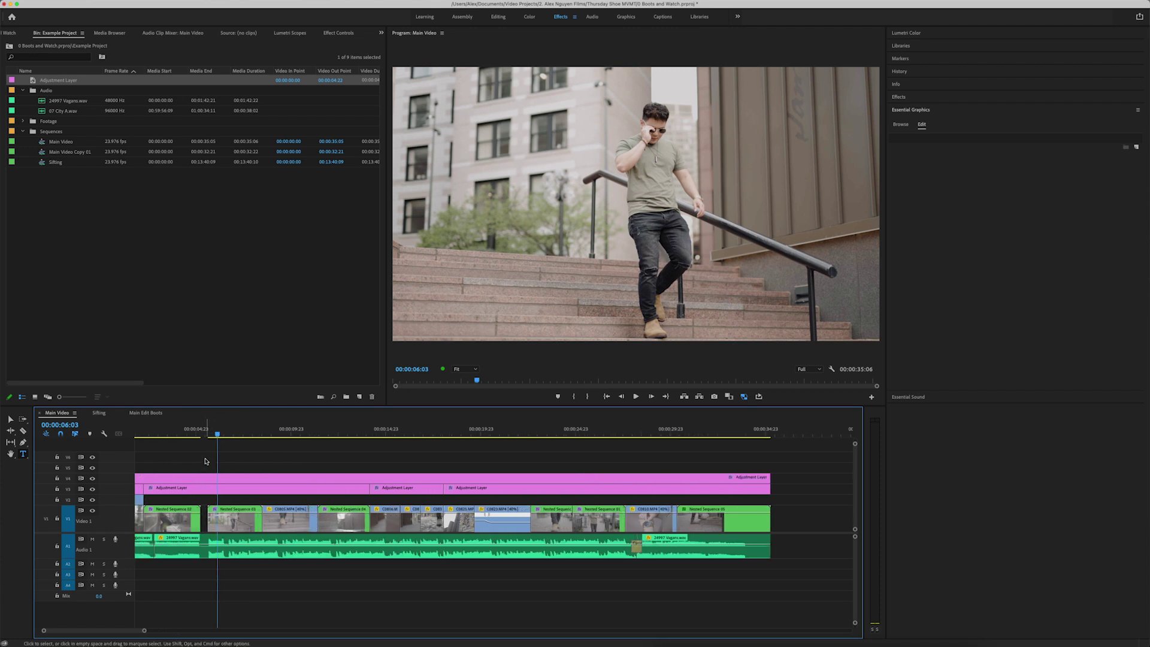
{"action": "left_click", "coordinate": [243, 432]}
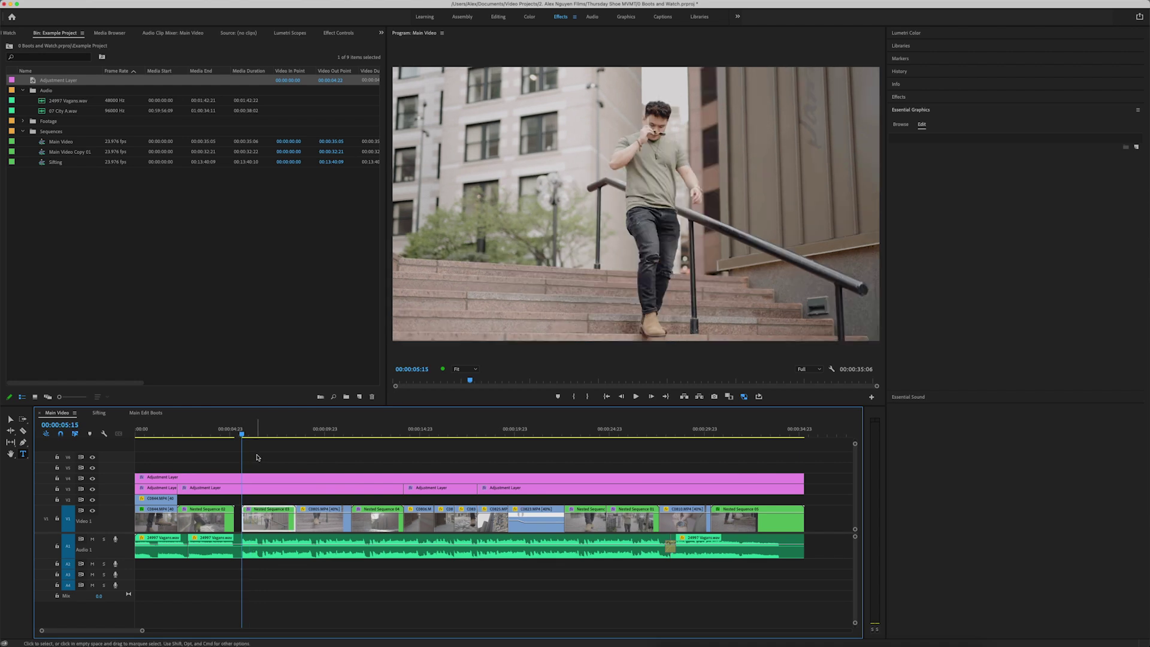
{"action": "key", "text": "equal"}
{"action": "key", "text": "minus"}
{"action": "key", "text": "minus"}
{"action": "key", "text": "minus"}
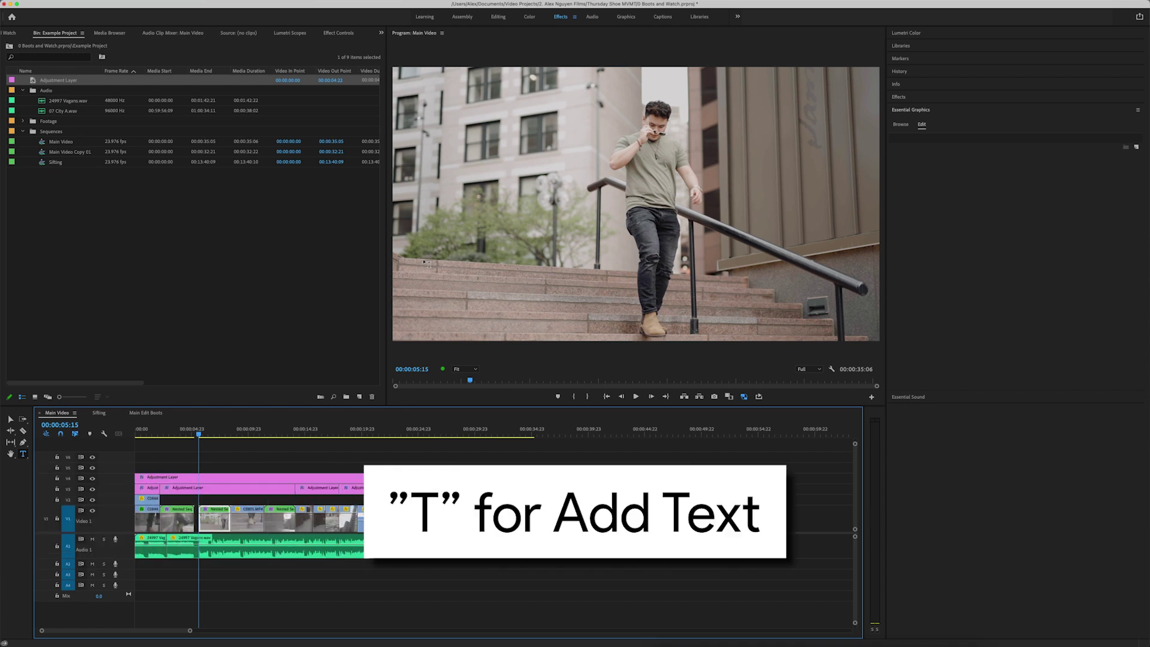
Create an enlarged, centred two-line 'THE DUKE / CHELSEA BOOT' title, position it in frame and shorten its clip.
{"action": "left_click", "coordinate": [423, 262]}
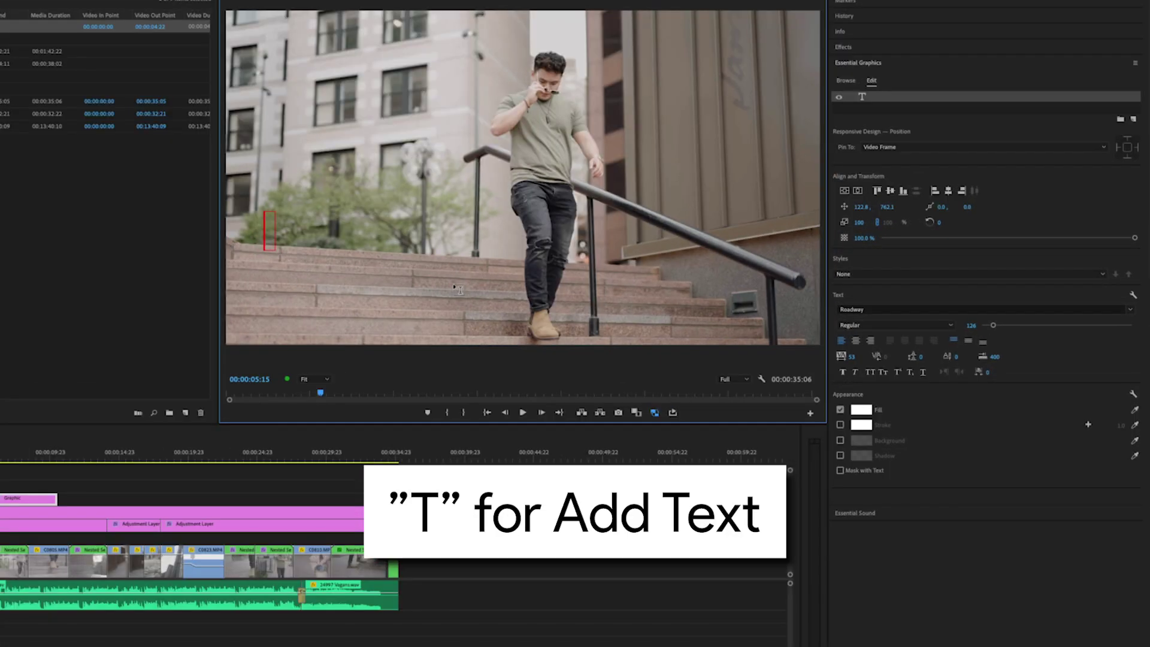
{"action": "type", "text": "THE"}
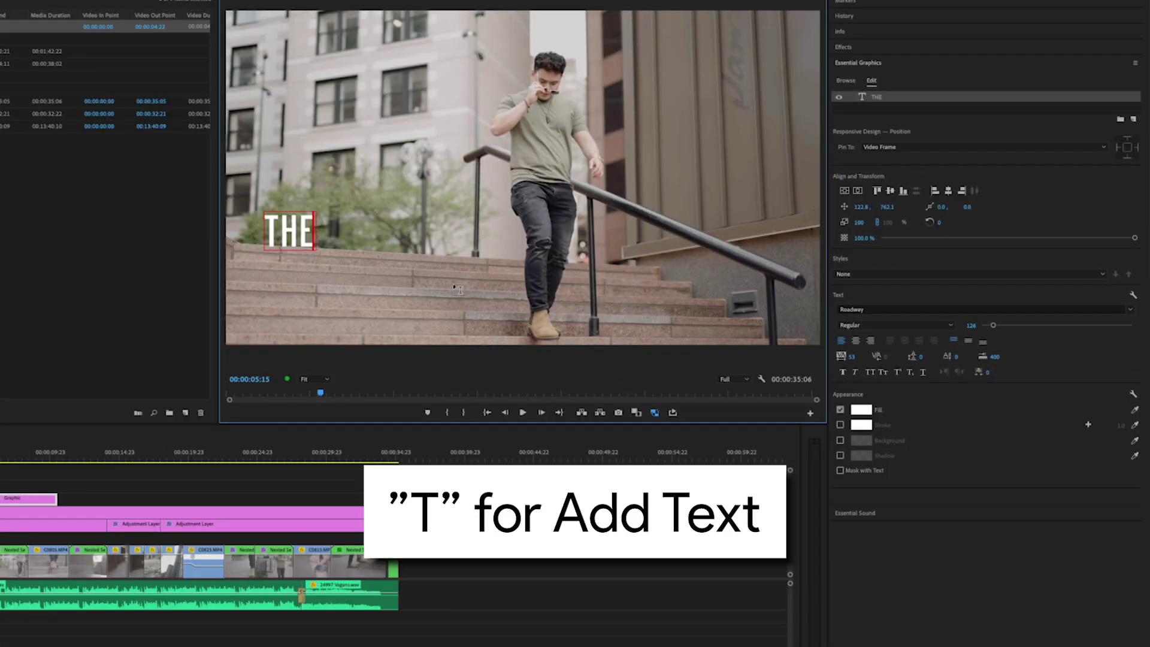
{"action": "type", "text": " DUKE"}
{"action": "key", "text": "Return"}
{"action": "type", "text": "C"}
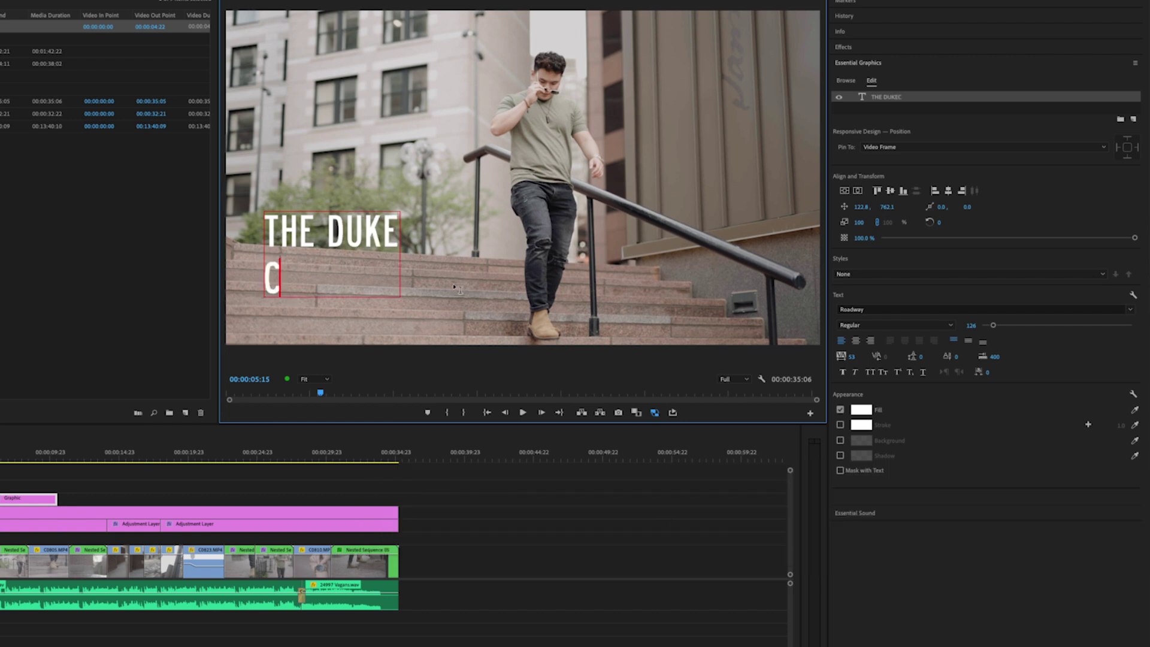
{"action": "type", "text": "HEL"}
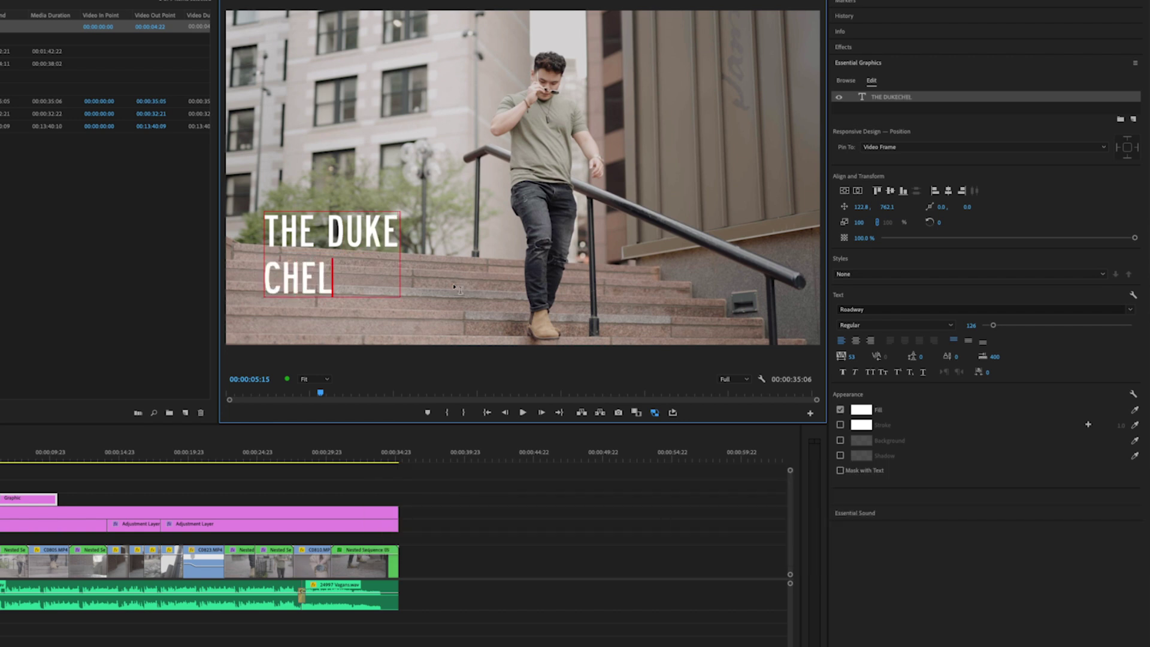
{"action": "type", "text": "SEA BOOT"}
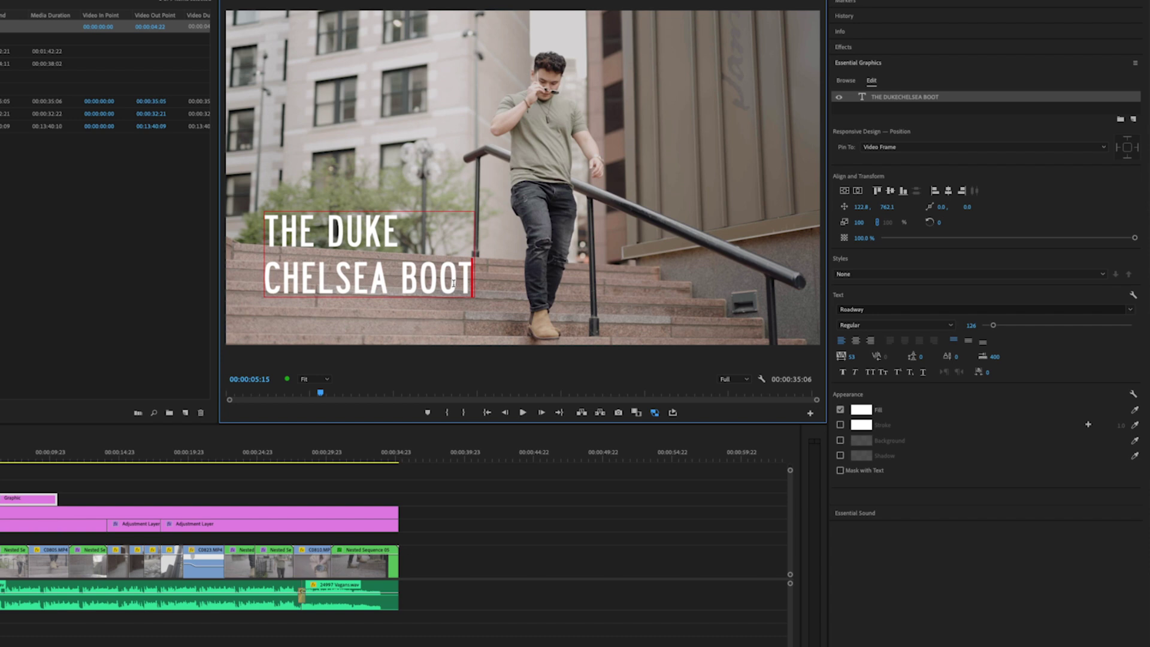
{"action": "key", "text": "ctrl+a"}
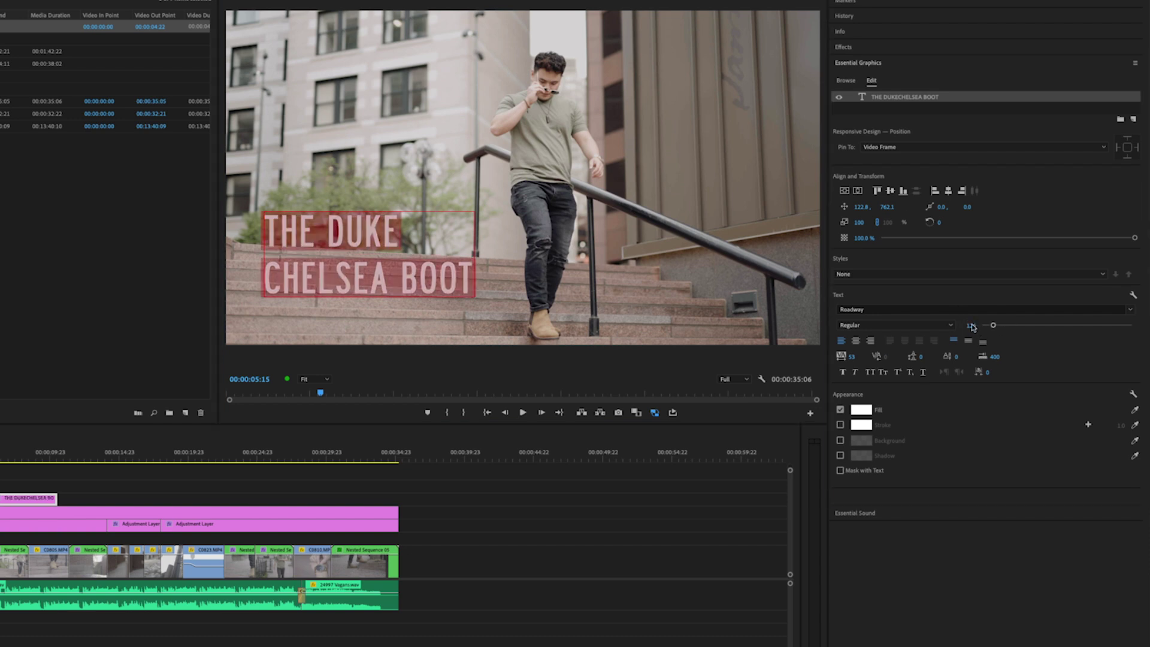
{"action": "mouse_move", "coordinate": [971, 326]}
{"action": "left_mouse_down"}
{"action": "mouse_move", "coordinate": [995, 327]}
{"action": "mouse_move", "coordinate": [969, 327]}
{"action": "left_mouse_up"}
{"action": "left_click", "coordinate": [856, 341]}
{"action": "left_click", "coordinate": [968, 341]}
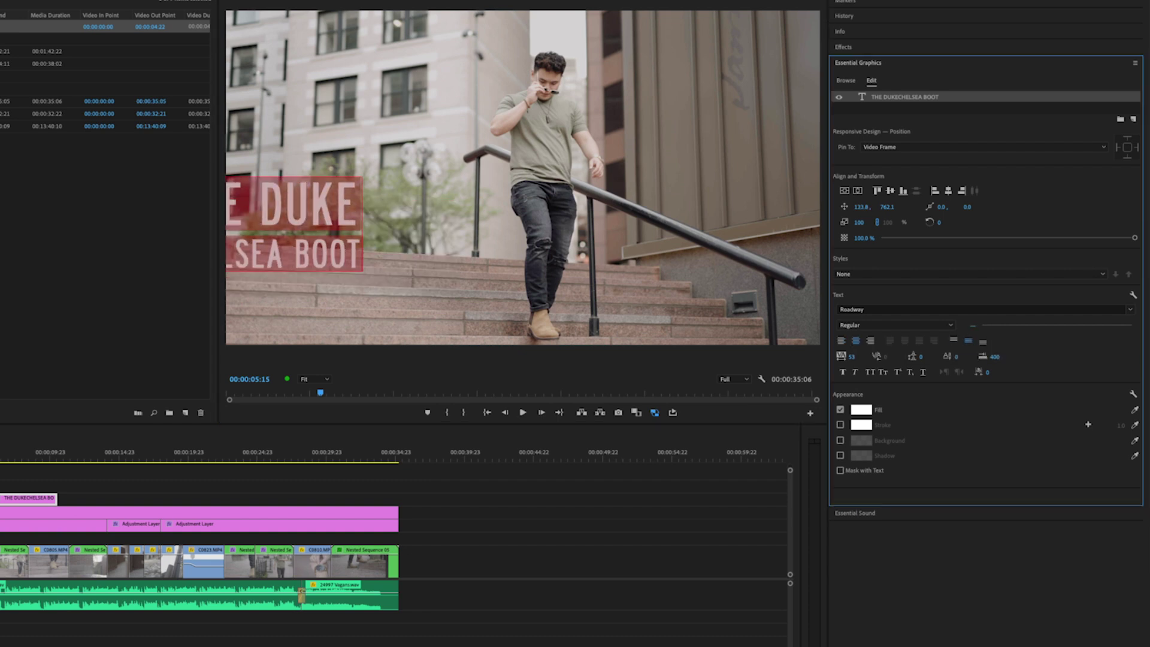
{"action": "left_click_drag", "start_coordinate": [861, 207], "coordinate": [988, 207]}
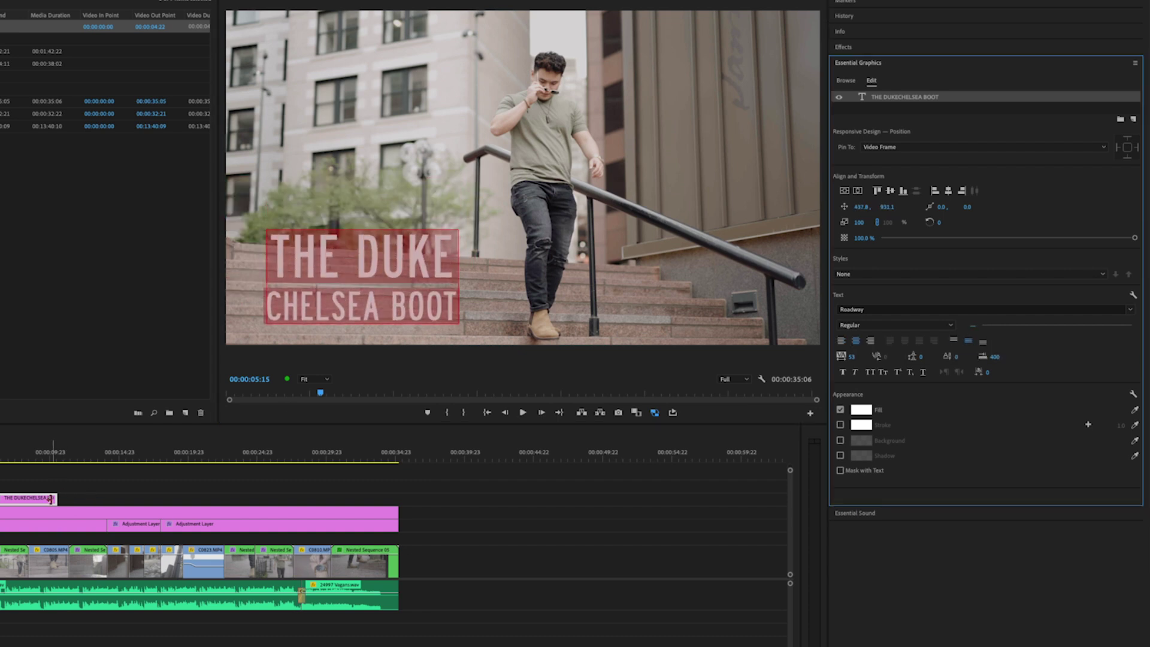
{"action": "left_click_drag", "start_coordinate": [50, 498], "coordinate": [28, 498]}
Add a 'HONEY SUEDE' title over the boots close-up at 00:00:08:12 and shorten its clip.
{"action": "left_click", "coordinate": [29, 458]}
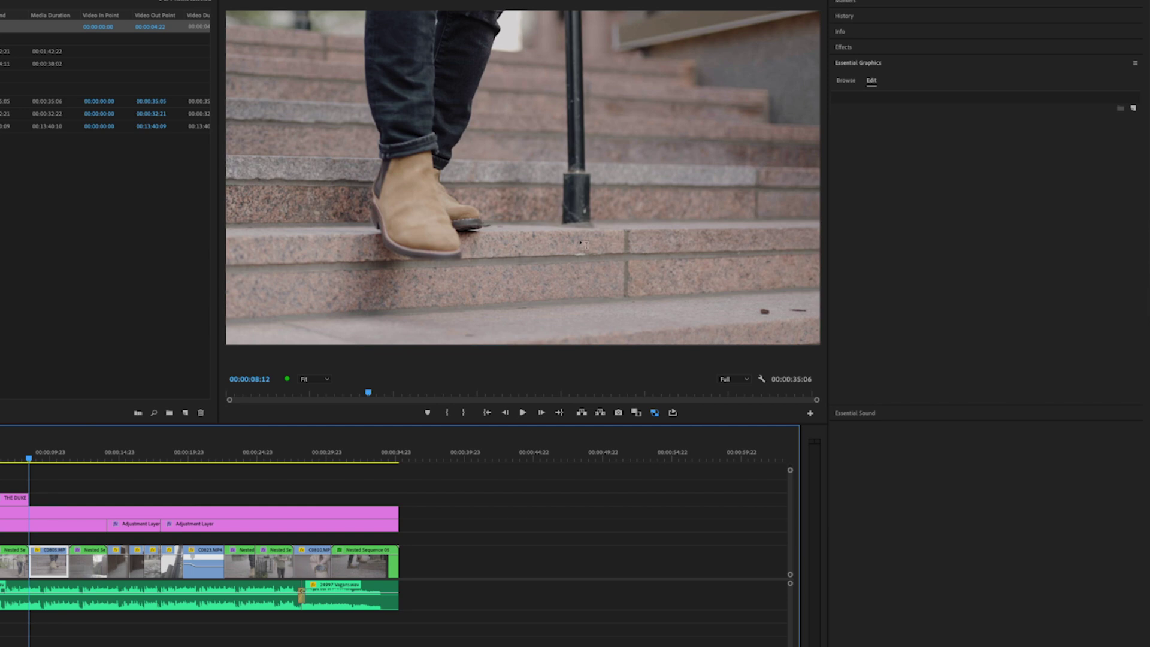
{"action": "left_click", "coordinate": [611, 218]}
{"action": "type", "text": "HON"}
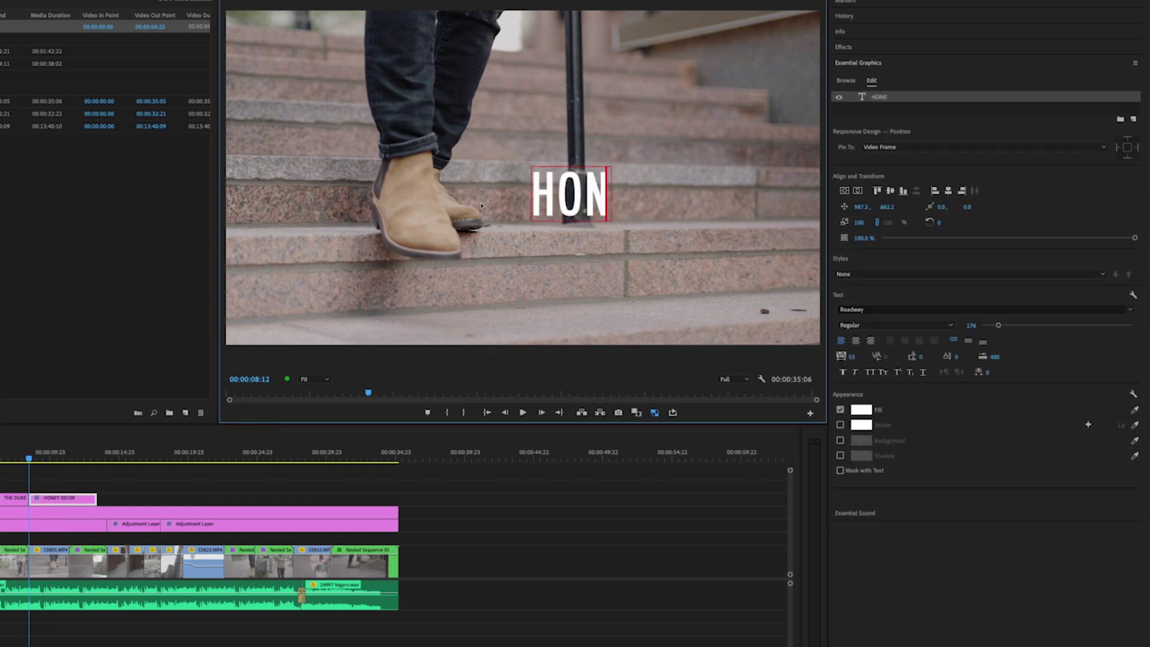
{"action": "type", "text": "EY SUEDE"}
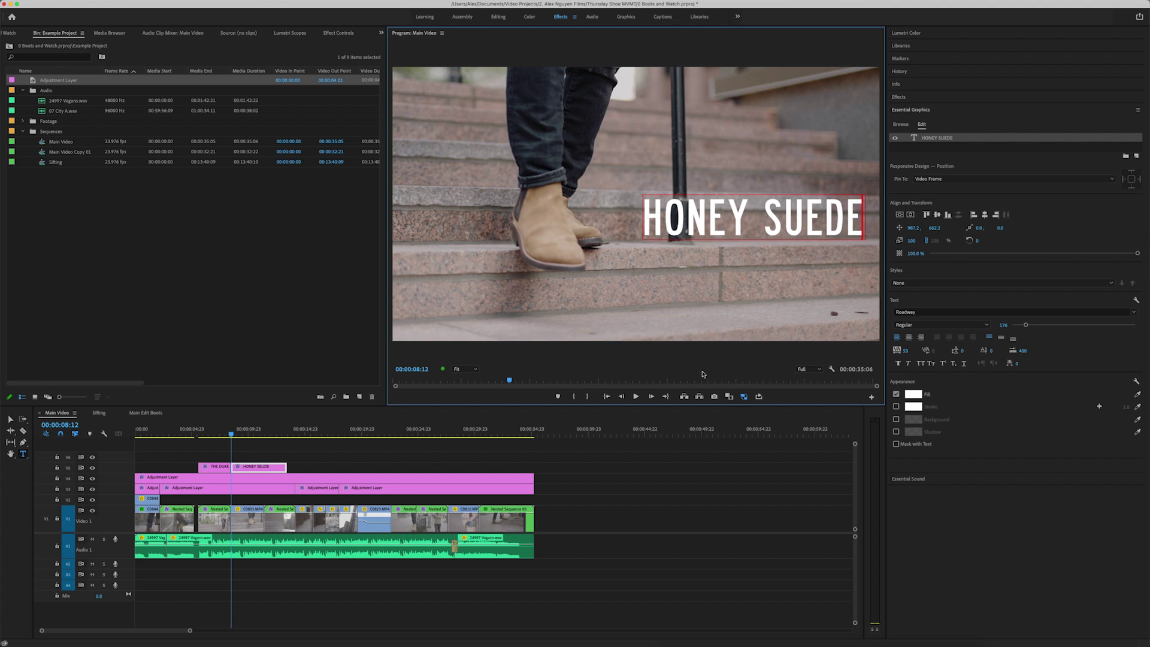
{"action": "left_click", "coordinate": [418, 456]}
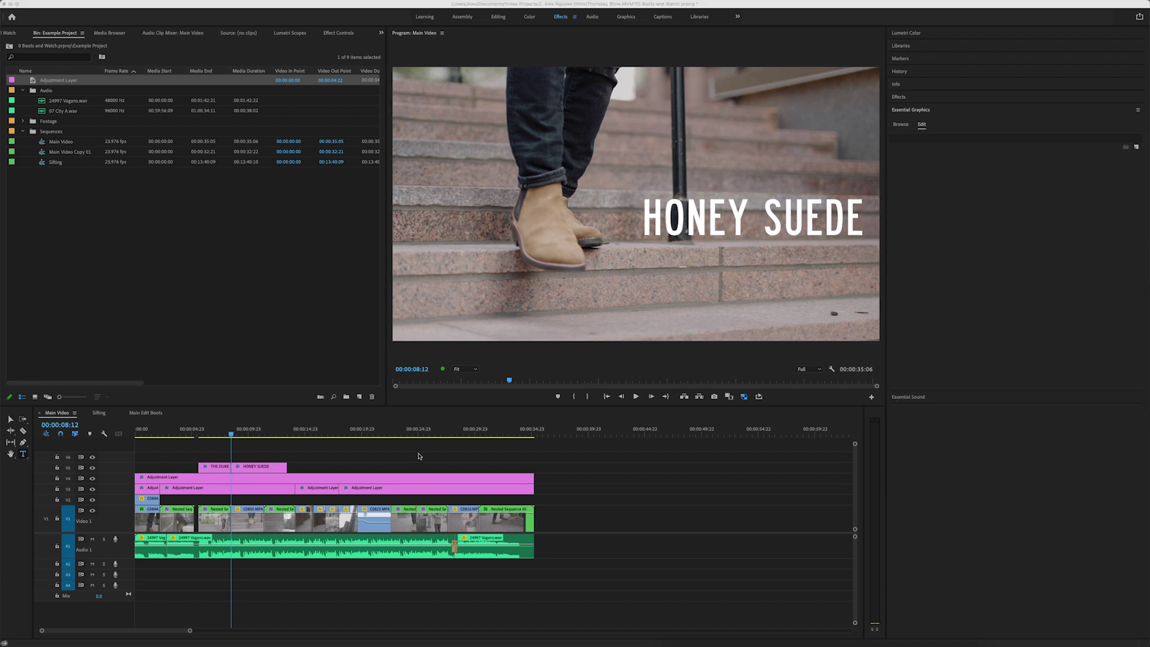
{"action": "left_click_drag", "start_coordinate": [286, 469], "coordinate": [264, 468]}
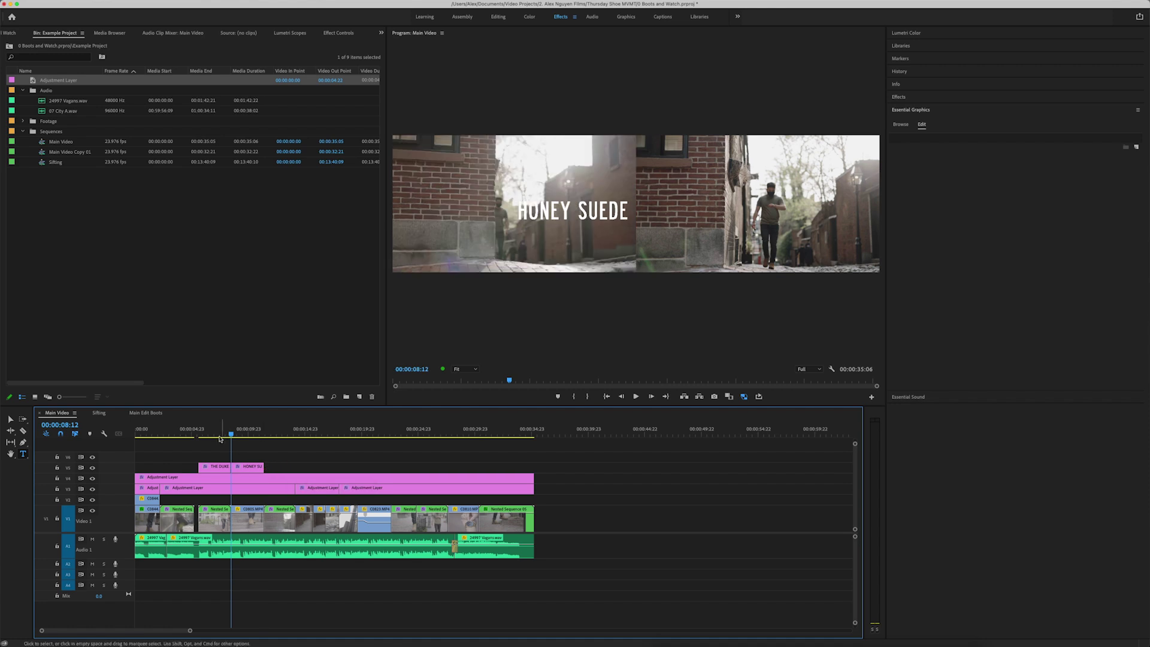
{"action": "left_click", "coordinate": [213, 430]}
Apply the Transform effect to THE DUKE title clip.
{"action": "left_click", "coordinate": [214, 467]}
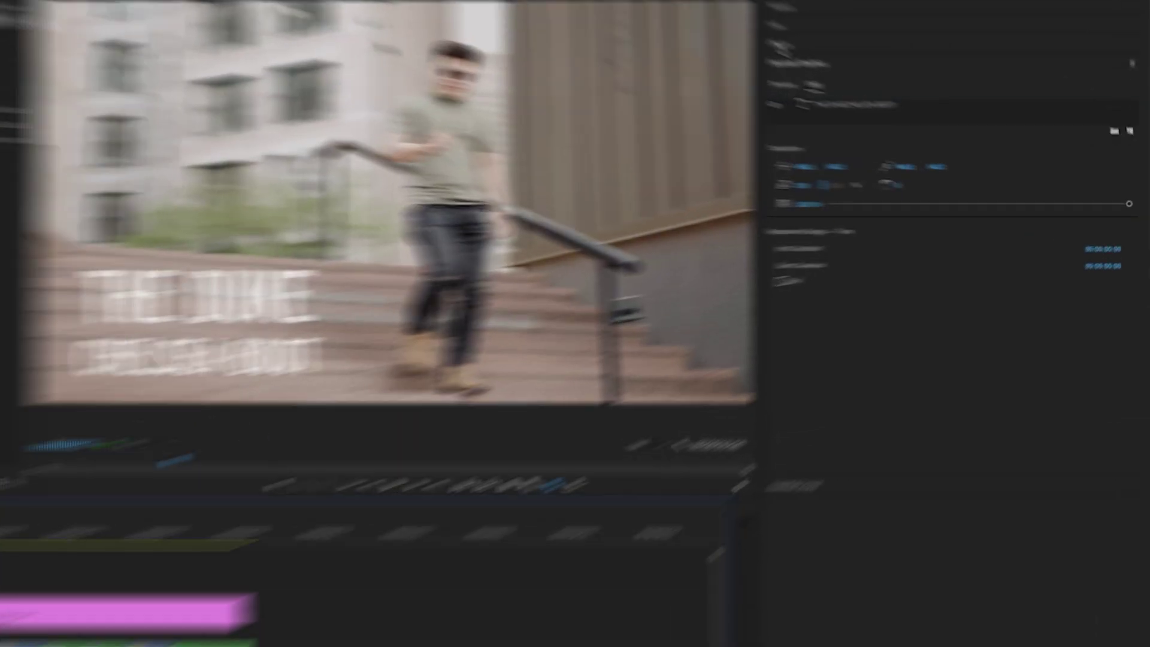
{"action": "left_click", "coordinate": [903, 100]}
{"action": "left_click", "coordinate": [906, 109]}
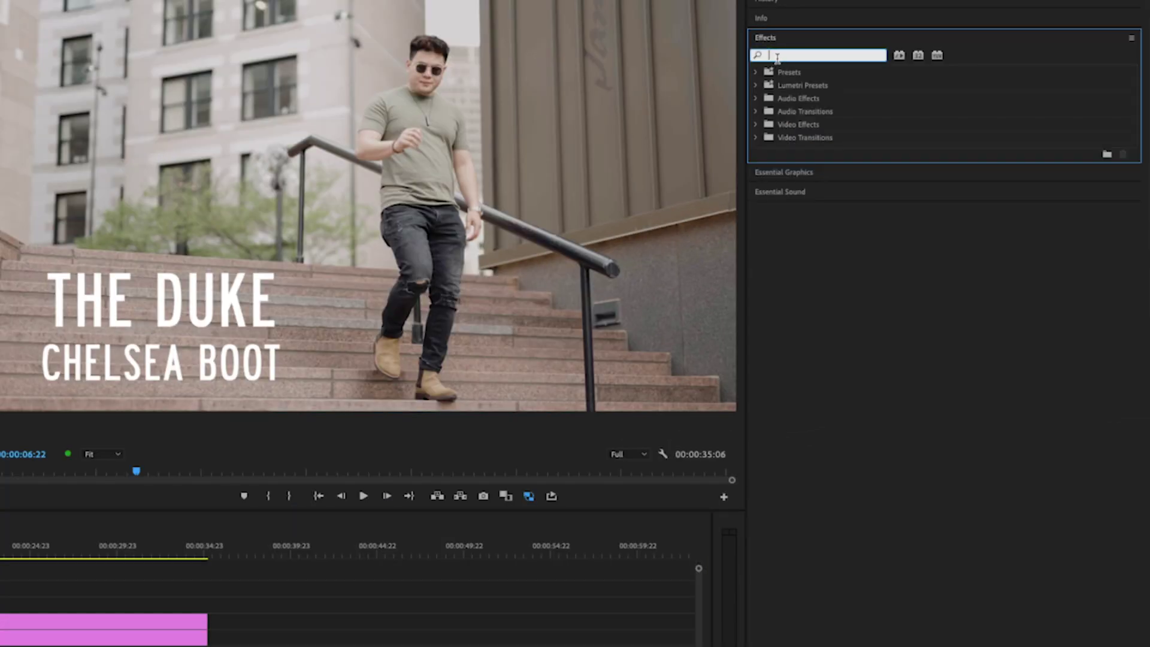
{"action": "type", "text": "tran"}
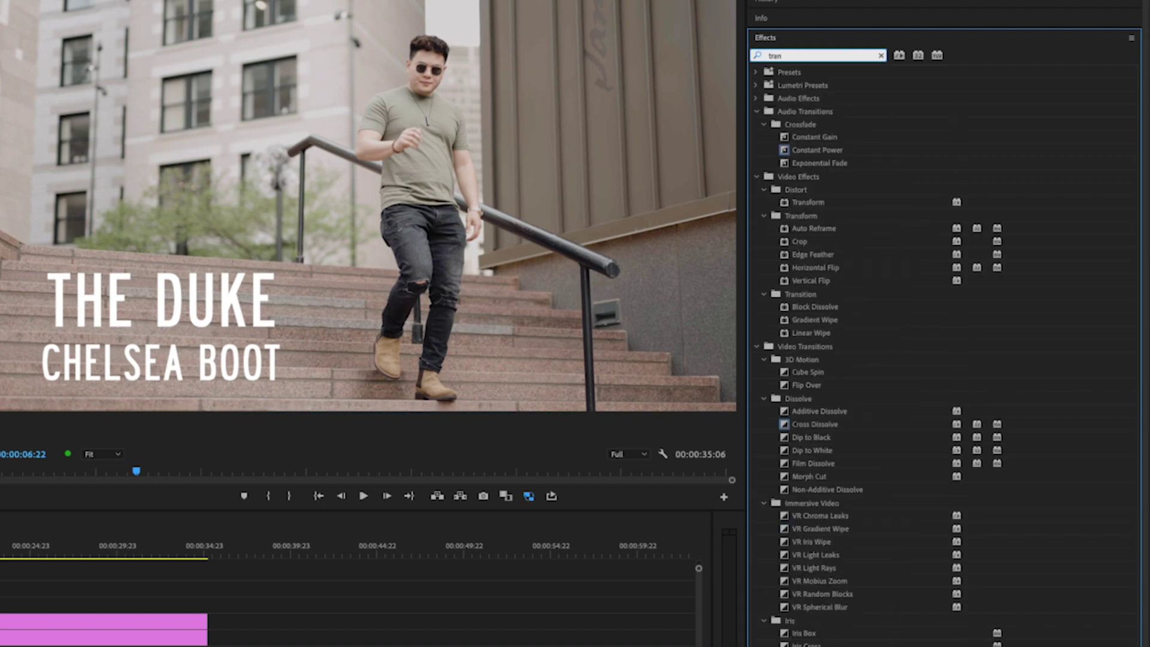
{"action": "type", "text": "sform"}
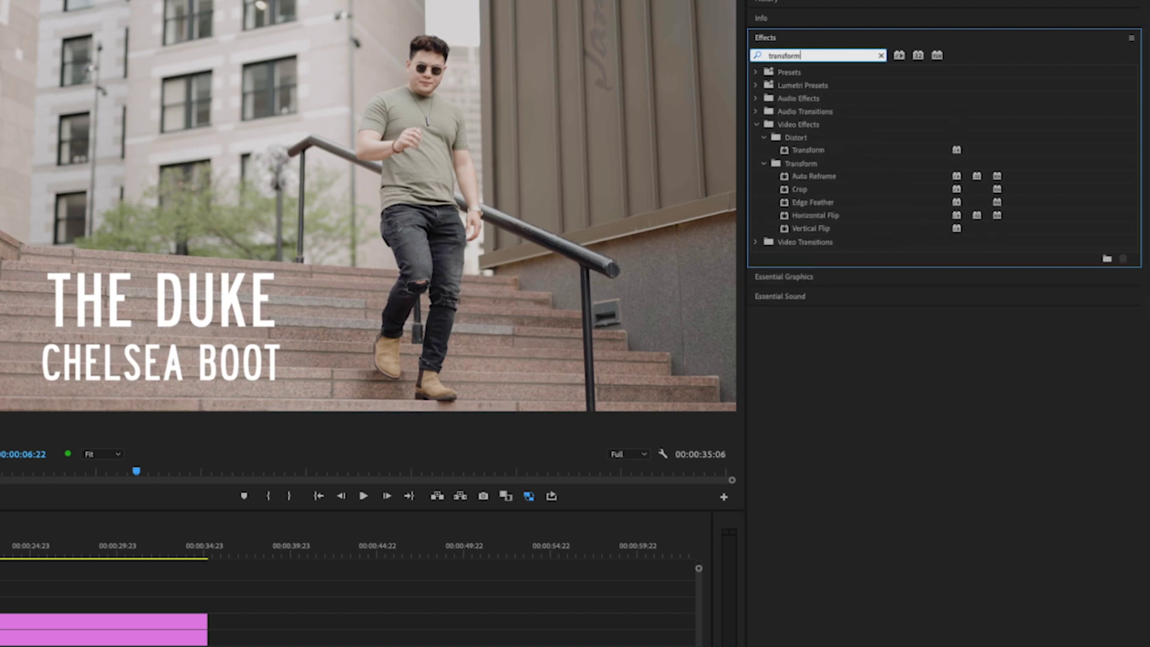
{"action": "left_click", "coordinate": [822, 151]}
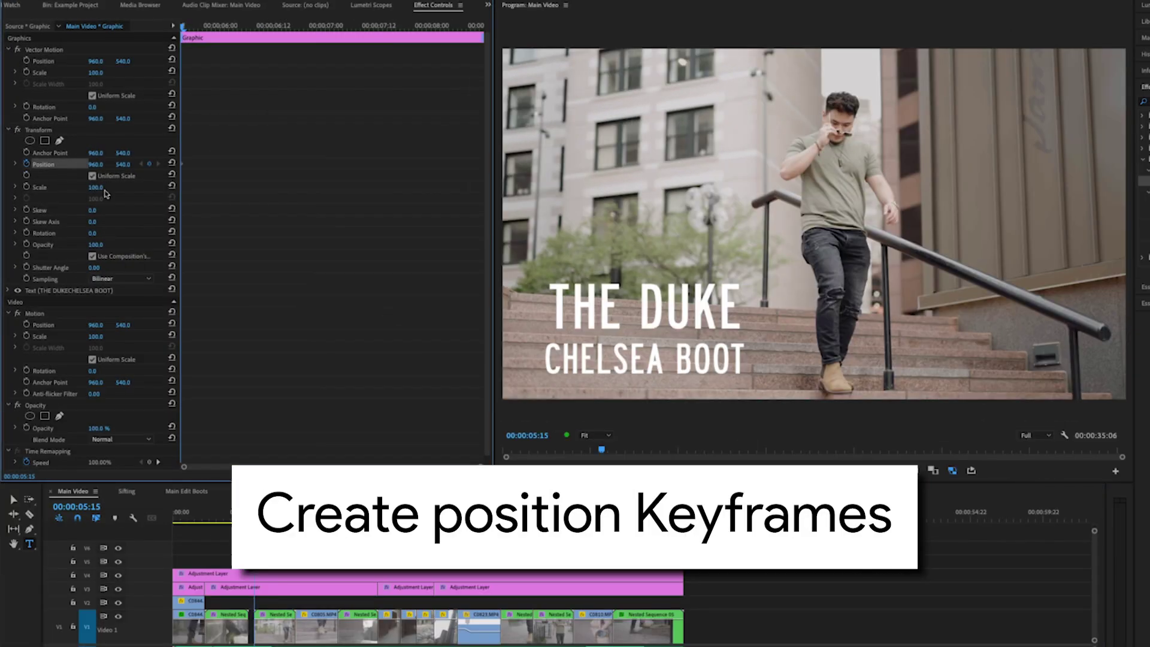
Keyframe Position so THE DUKE slides in from off the left edge, with Shutter Angle 180.
{"action": "key", "text": "shift+Right"}
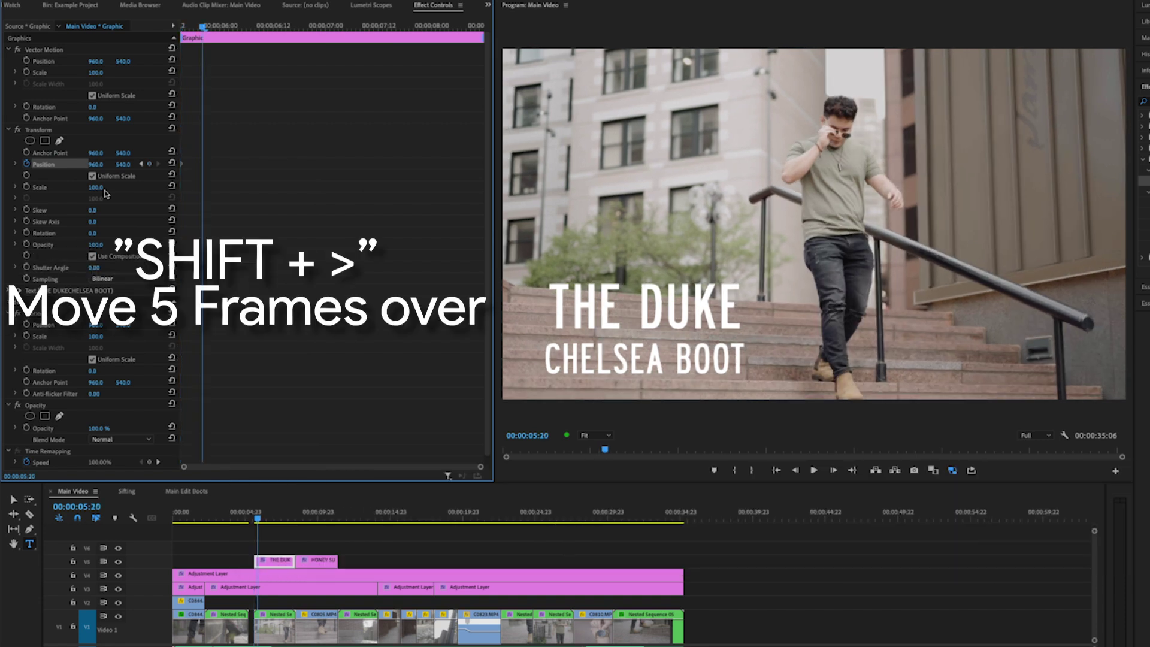
{"action": "left_click", "coordinate": [149, 164]}
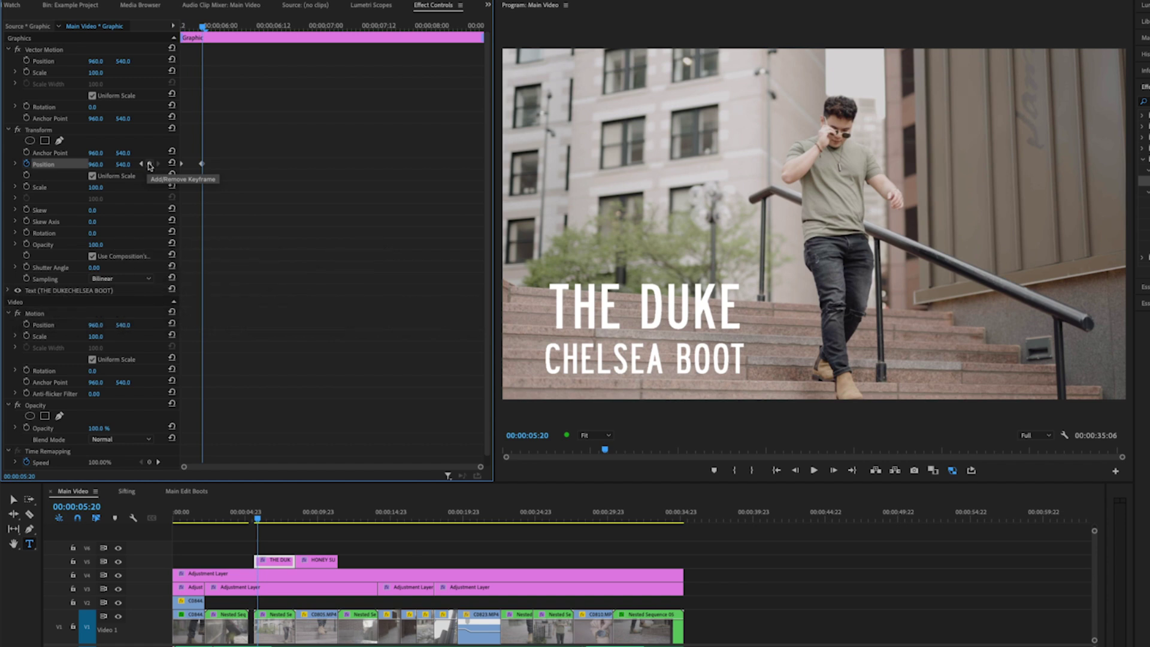
{"action": "key", "text": "shift+Left"}
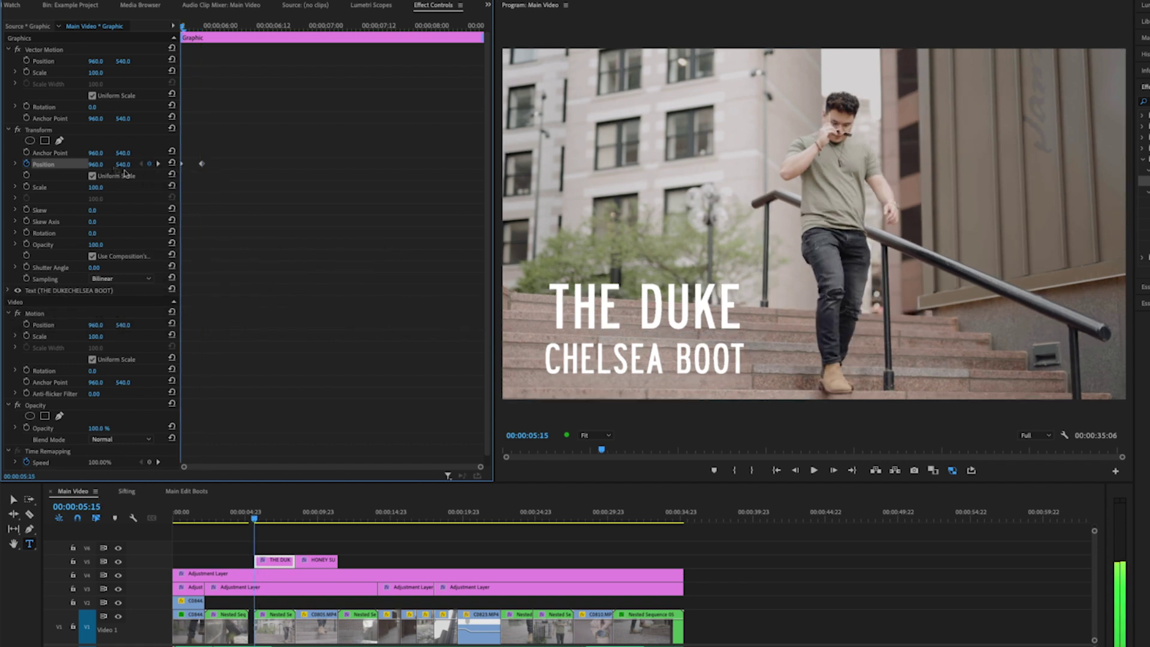
{"action": "left_click_drag", "start_coordinate": [95, 164], "coordinate": [147, 201]}
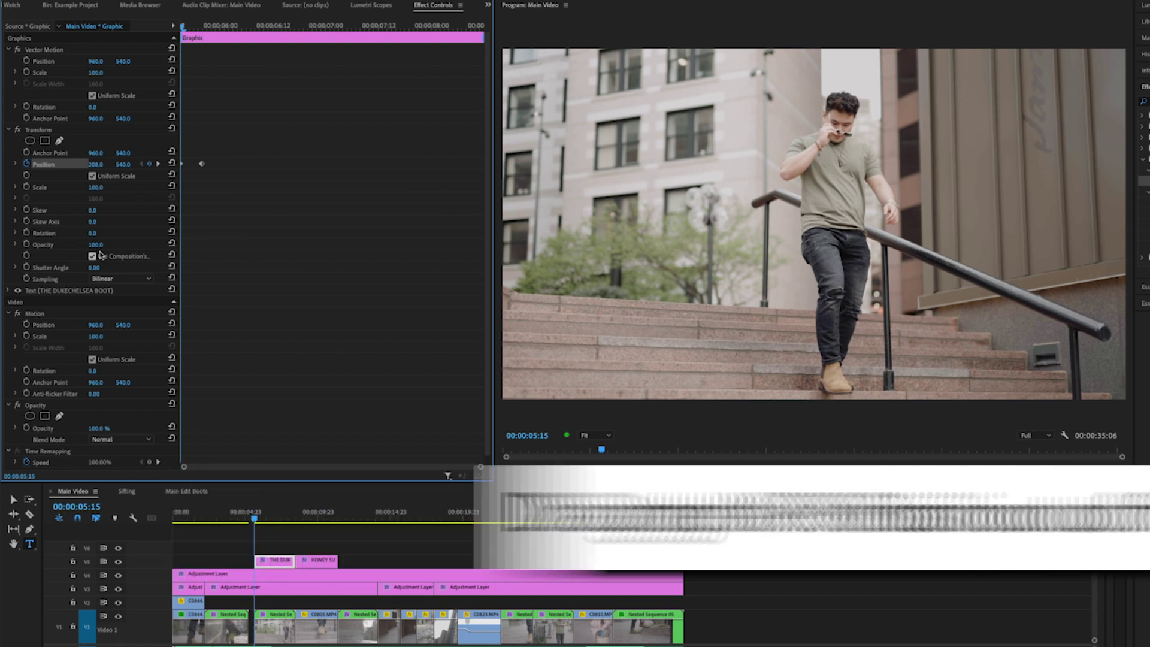
{"action": "left_click", "coordinate": [99, 271]}
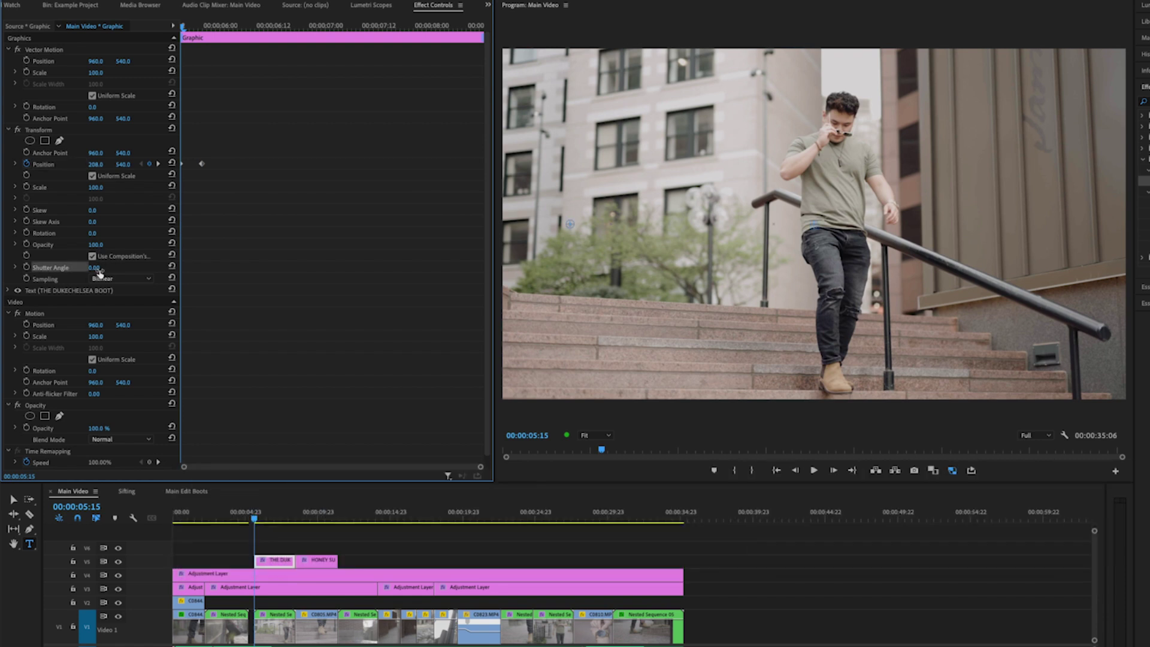
{"action": "left_click", "coordinate": [96, 269]}
{"action": "type", "text": "180"}
{"action": "key", "text": "Return"}
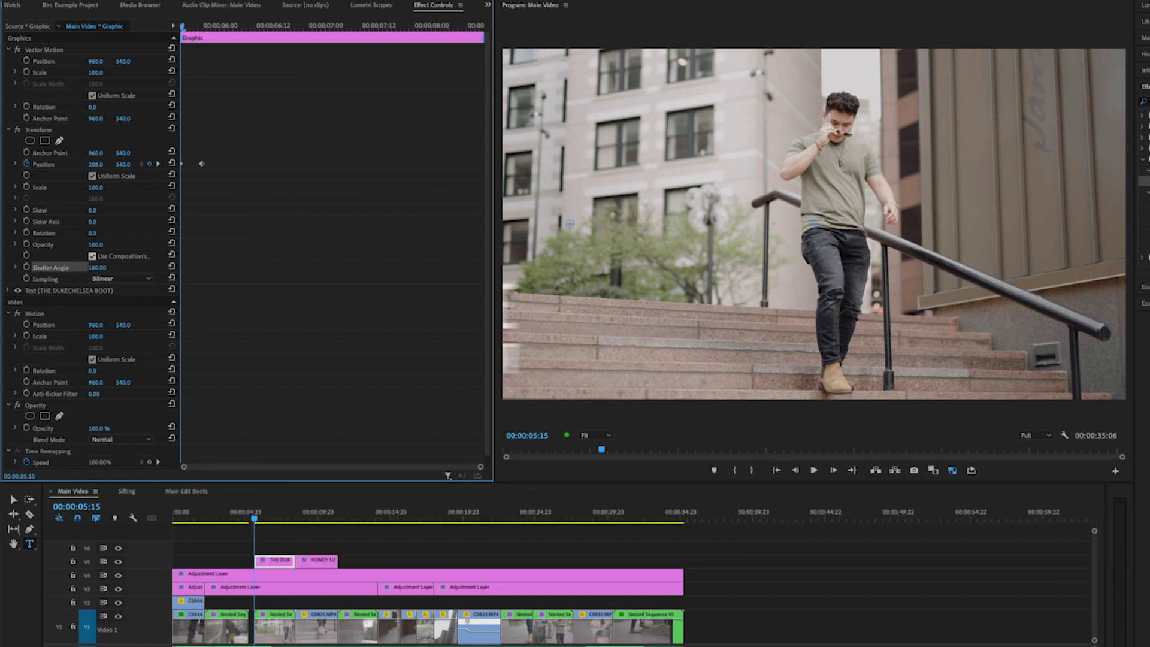
{"action": "key", "text": "space"}
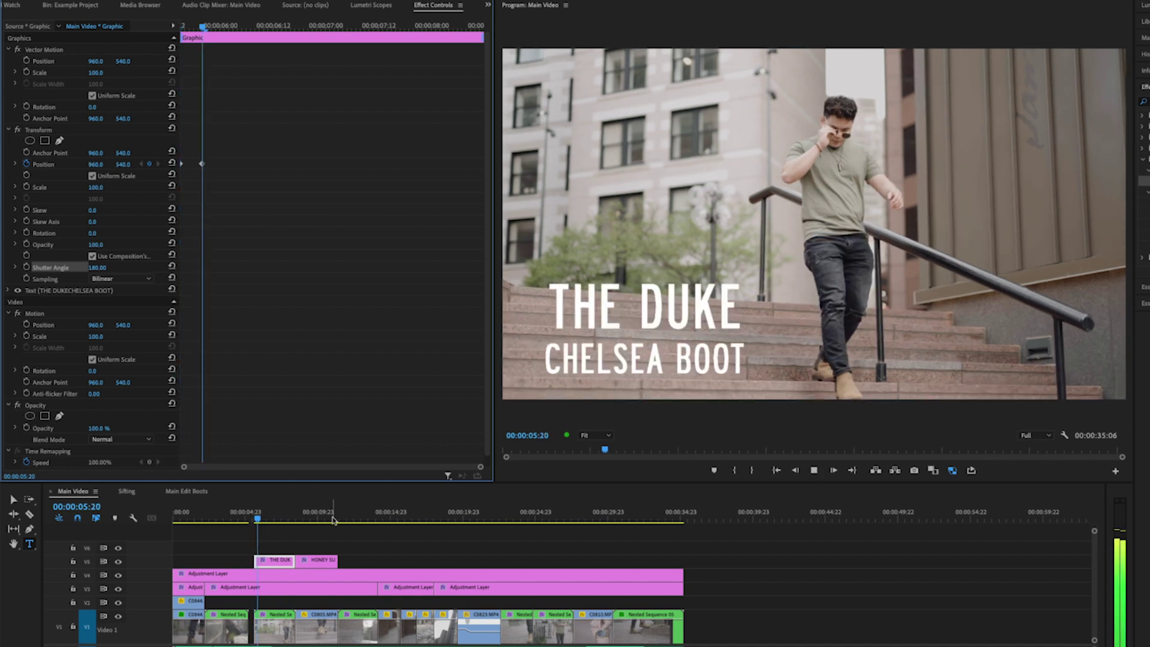
{"action": "key", "text": "space"}
Copy the Transform effect to HONEY SUEDE, start it off the right edge, and preview both slides.
{"action": "left_click", "coordinate": [296, 514]}
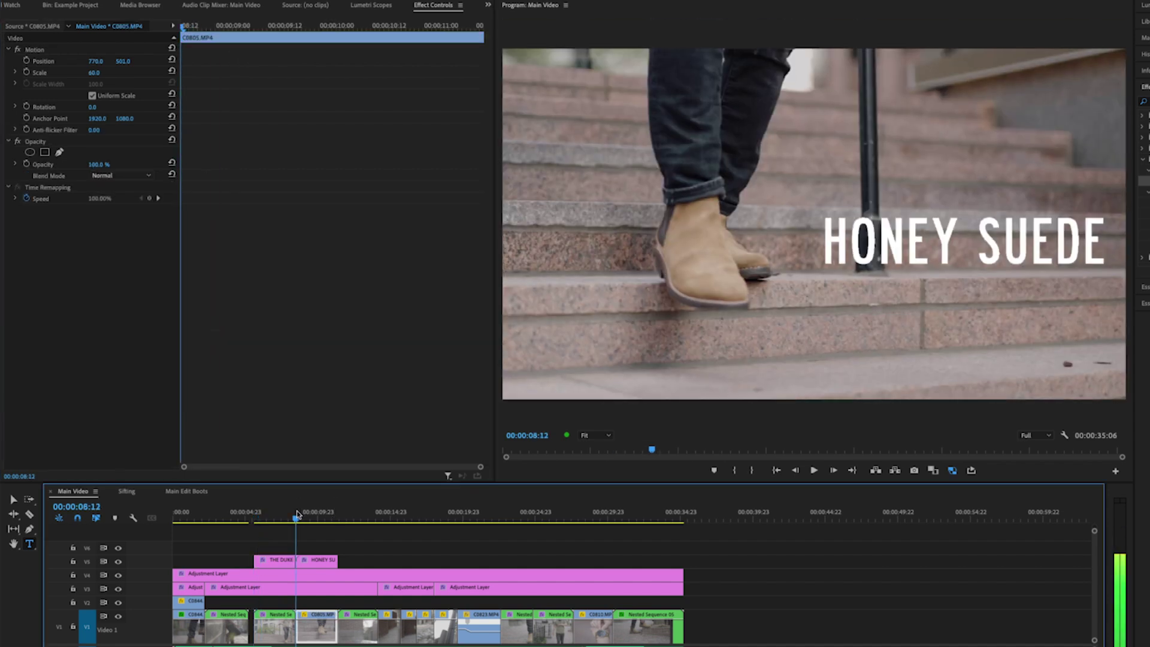
{"action": "left_click", "coordinate": [270, 514]}
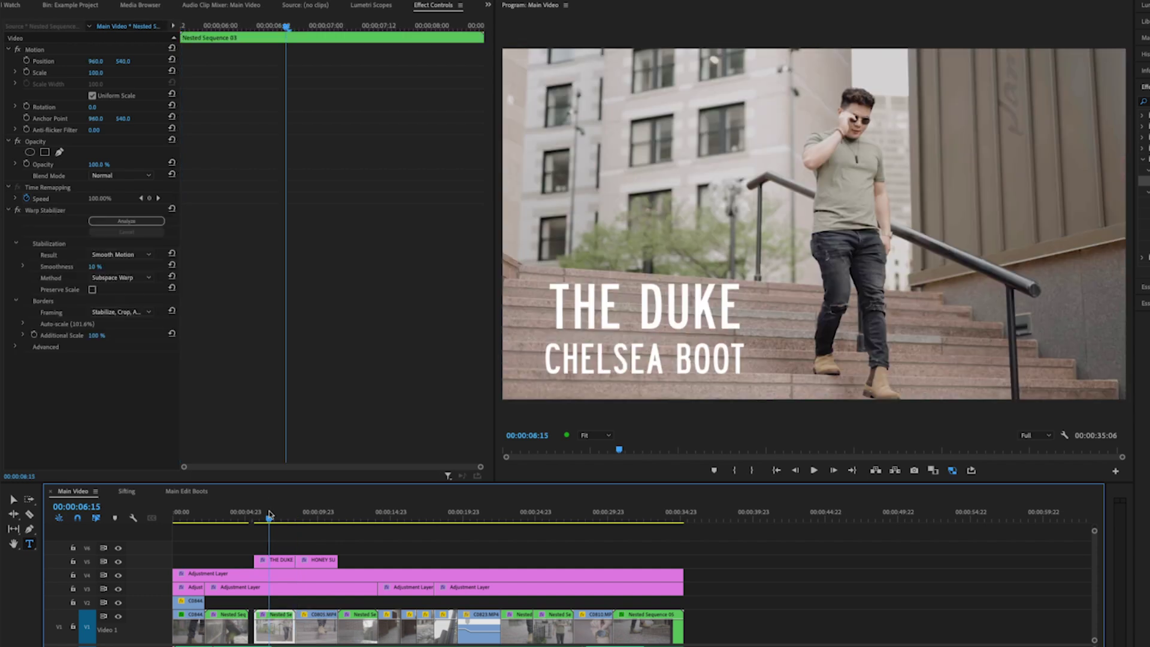
{"action": "left_click", "coordinate": [280, 560]}
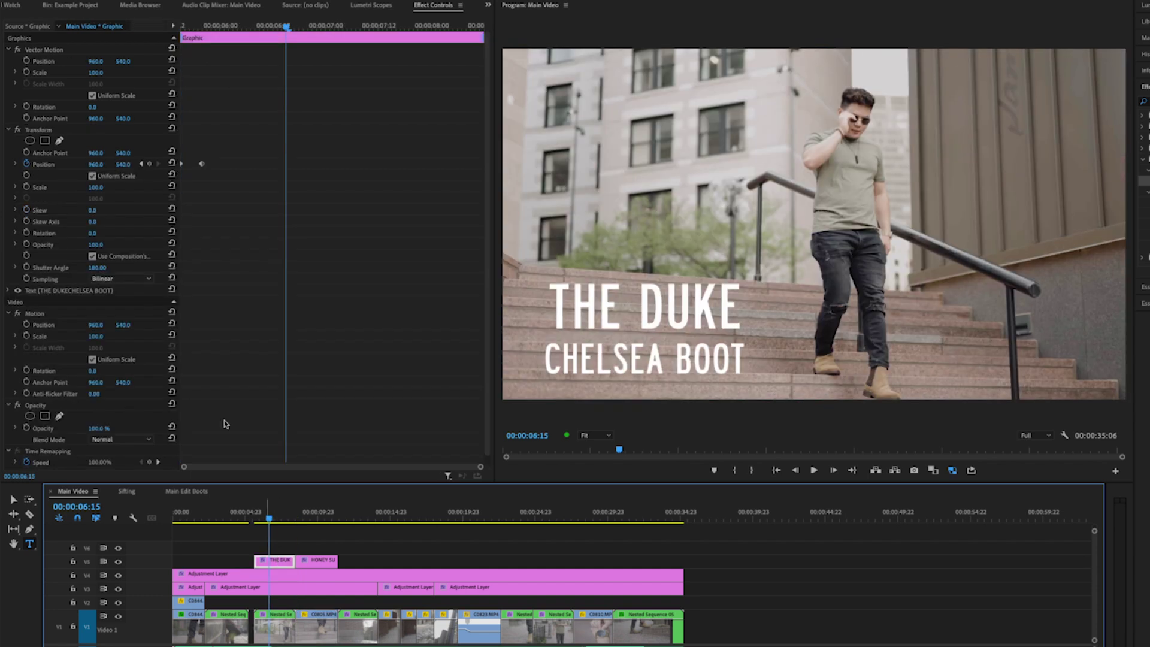
{"action": "left_click", "coordinate": [59, 130]}
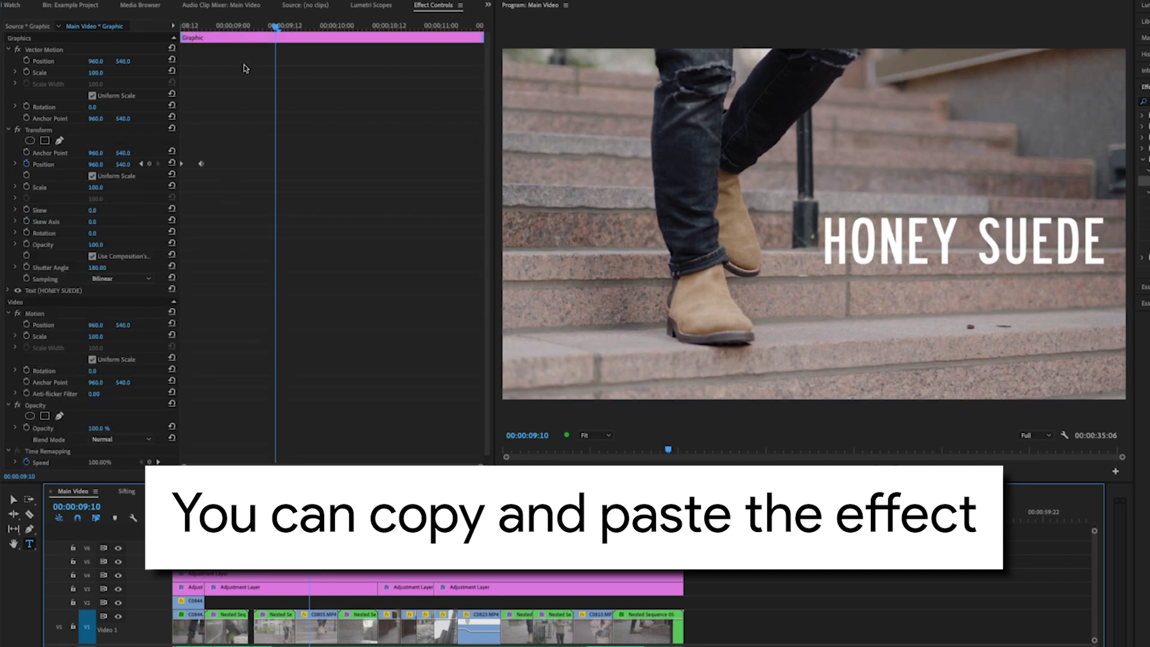
{"action": "left_click", "coordinate": [182, 27]}
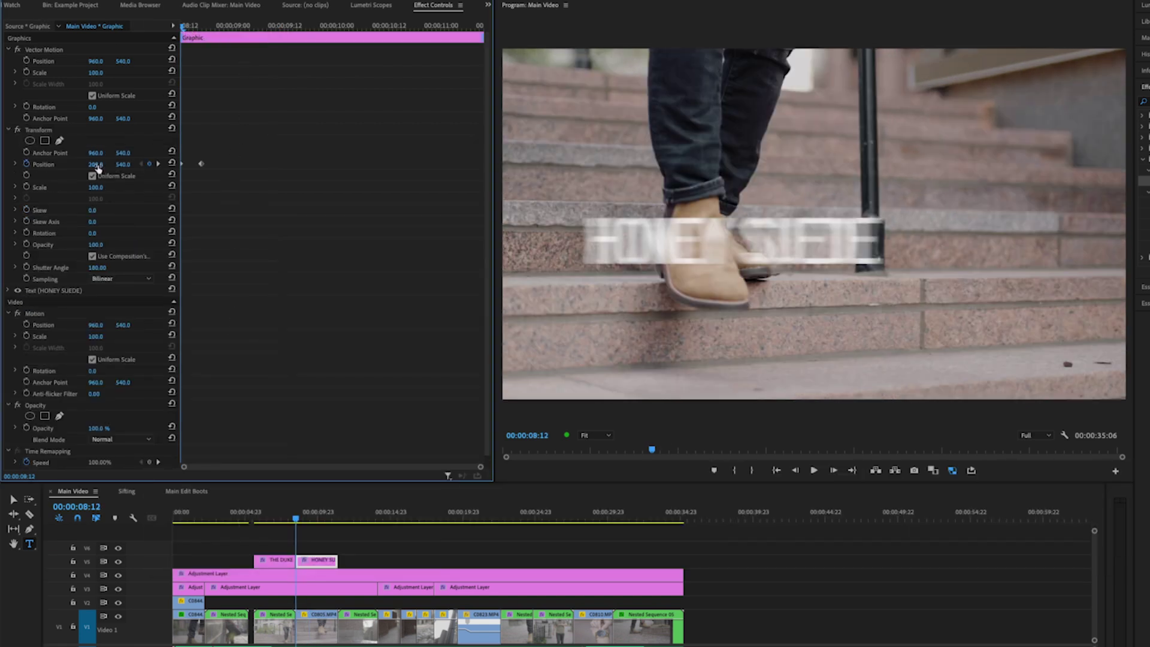
{"action": "left_click_drag", "start_coordinate": [95, 164], "coordinate": [147, 165]}
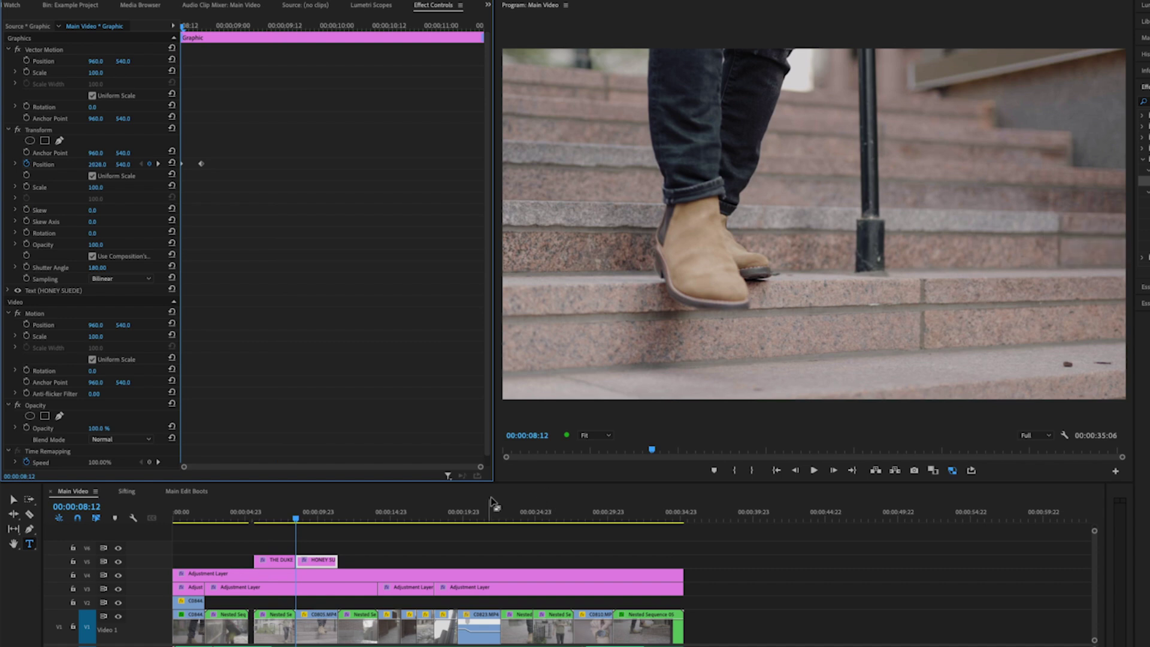
{"action": "left_click", "coordinate": [257, 510]}
{"action": "key", "text": "space"}
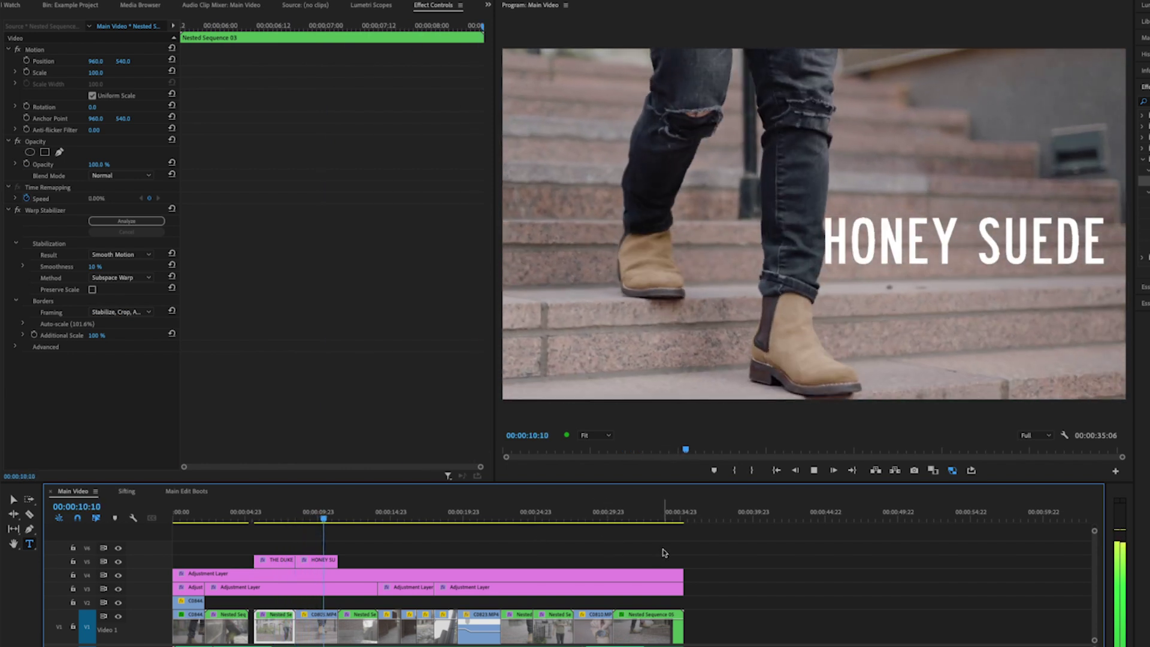
{"action": "key", "text": "space"}
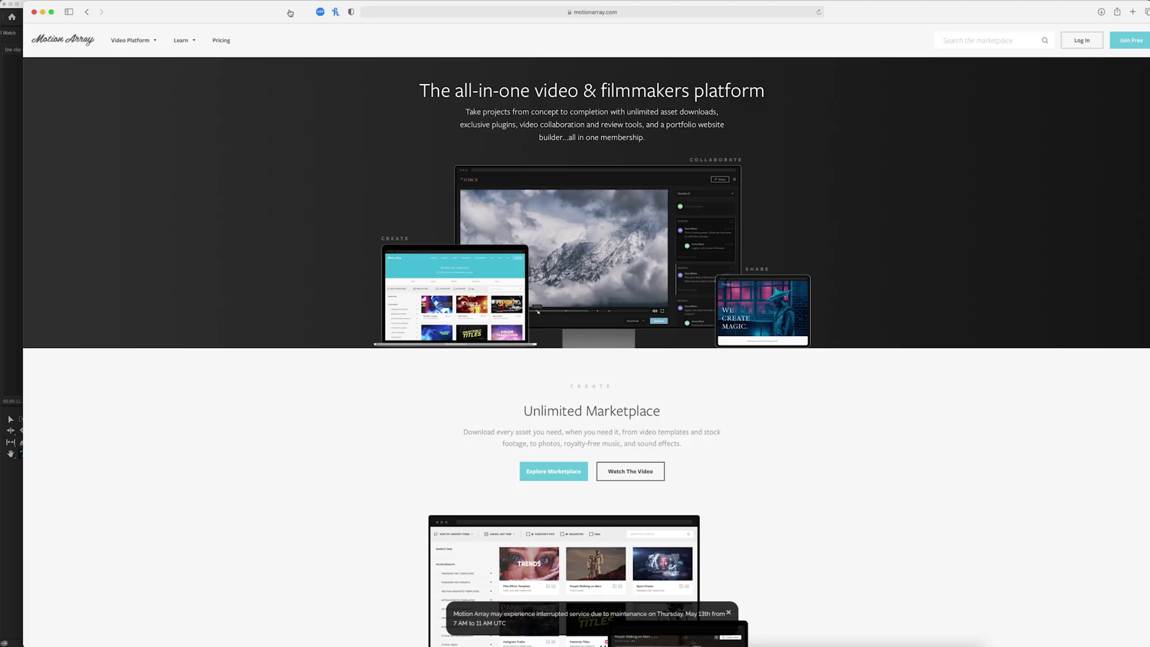
Minimize the Safari window so Premiere Pro's edit is in front again.
{"action": "left_click_drag", "start_coordinate": [254, 17], "coordinate": [231, 14]}
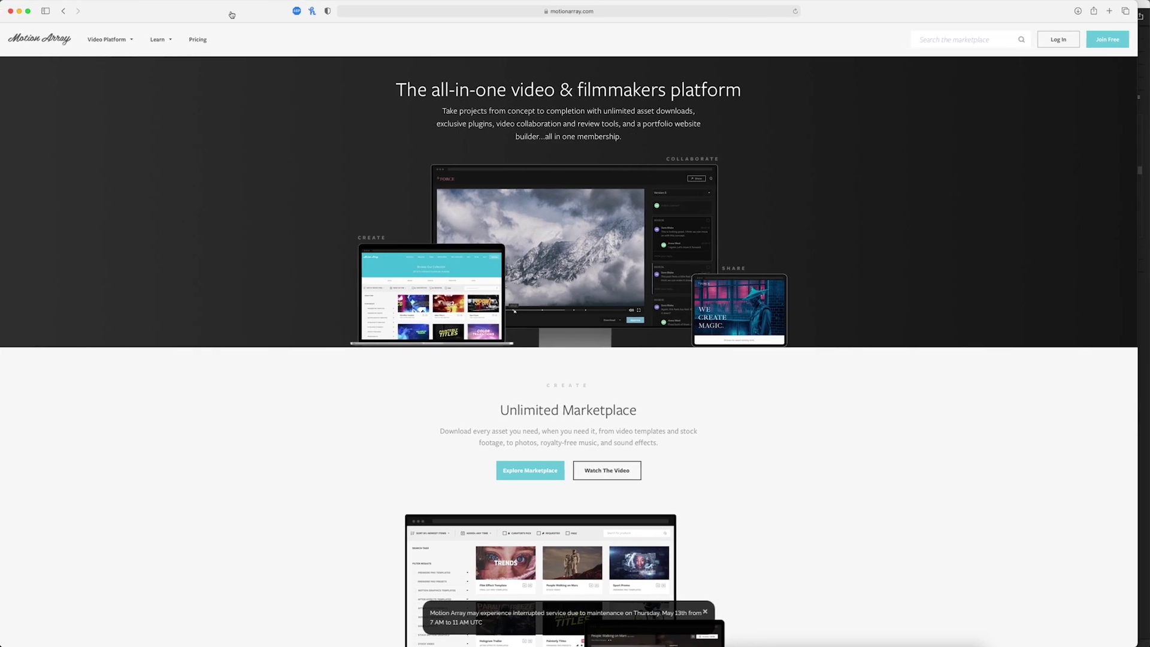
{"action": "left_click_drag", "start_coordinate": [231, 14], "coordinate": [241, 15]}
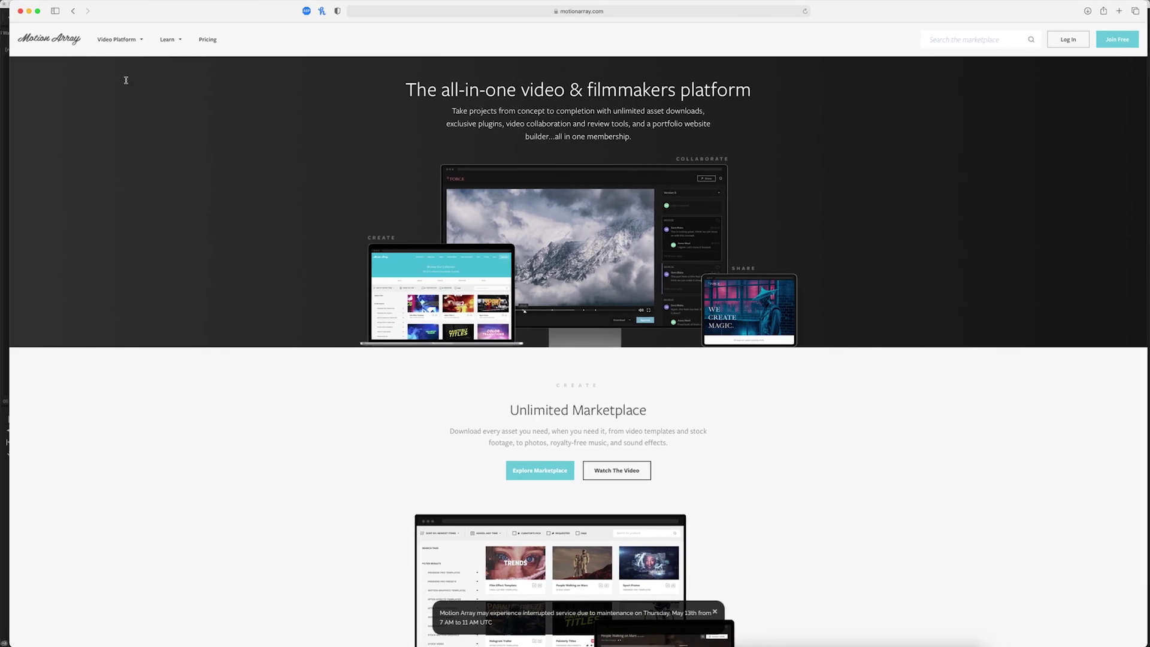
{"action": "left_click", "coordinate": [30, 12]}
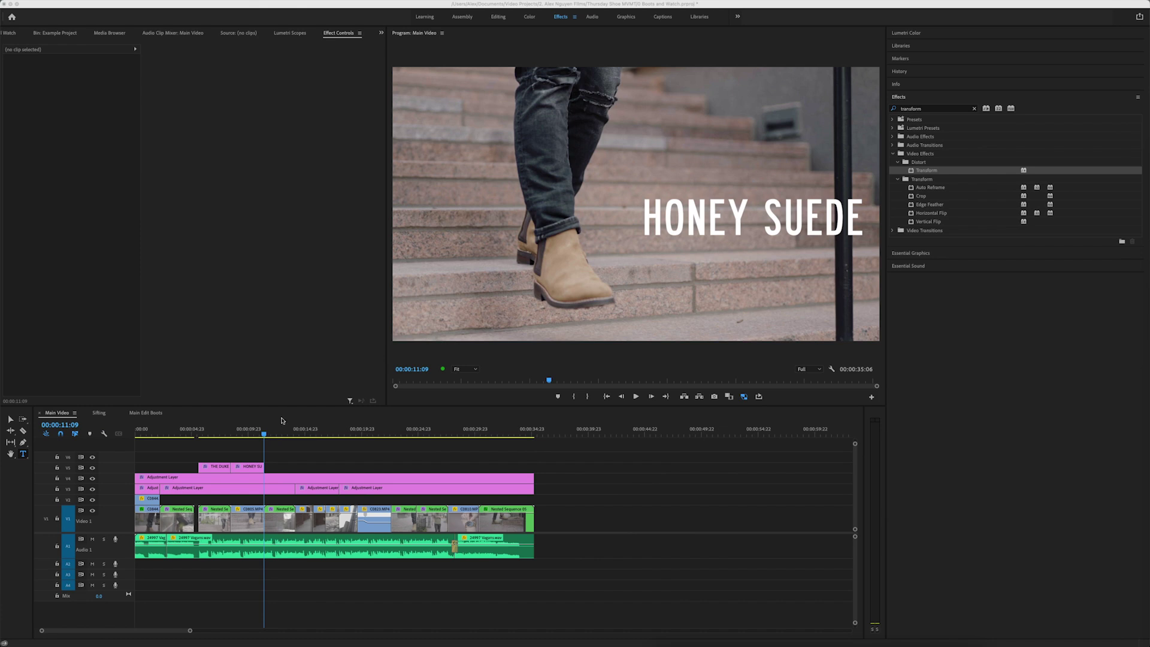
Switch to the Bin: Example Project tab to list the project's media items.
{"action": "left_click", "coordinate": [62, 33]}
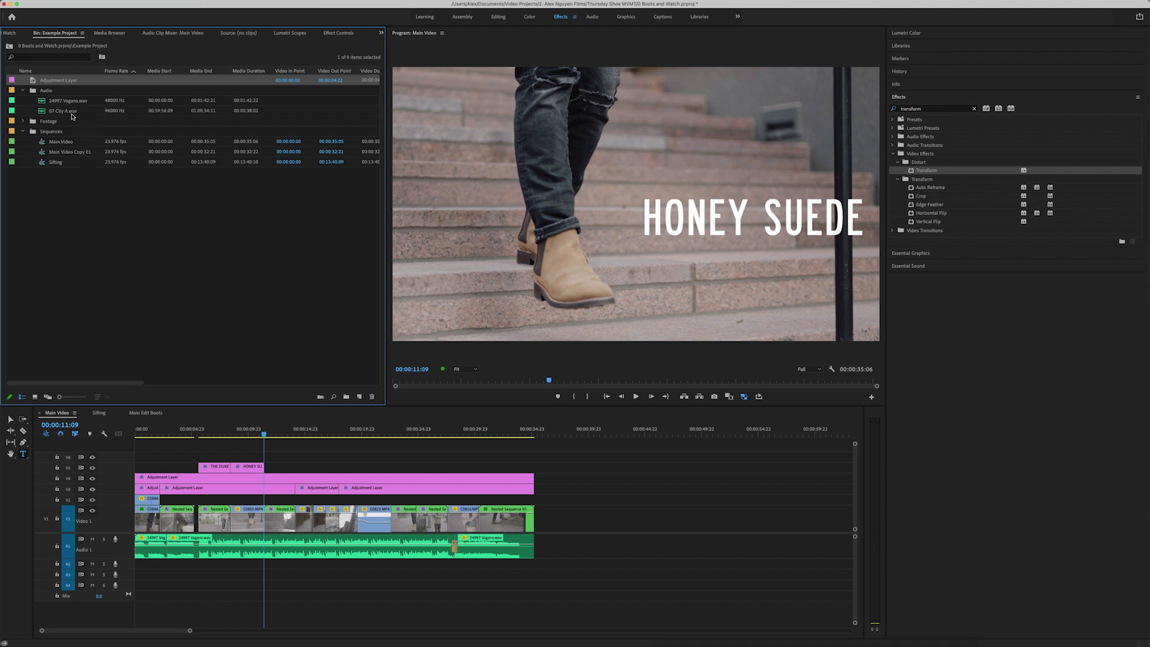
Place 07 City A.wav on audio track A2 and cut off its tail at 00:00:22:15.
{"action": "left_click", "coordinate": [73, 112]}
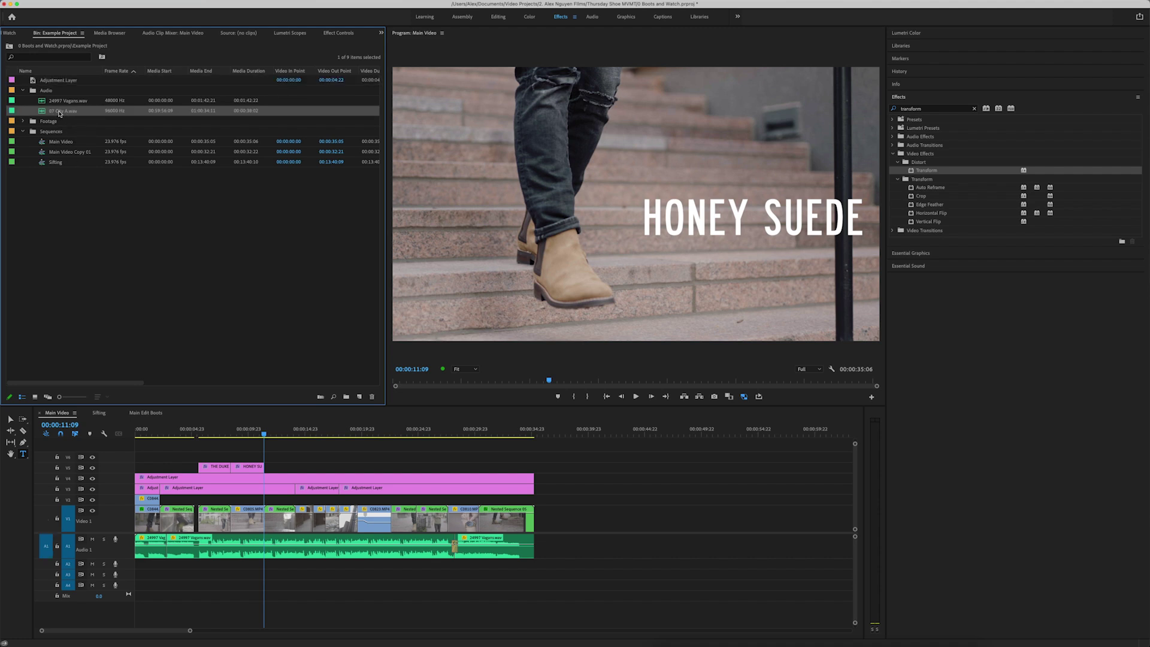
{"action": "left_click_drag", "start_coordinate": [60, 114], "coordinate": [239, 539]}
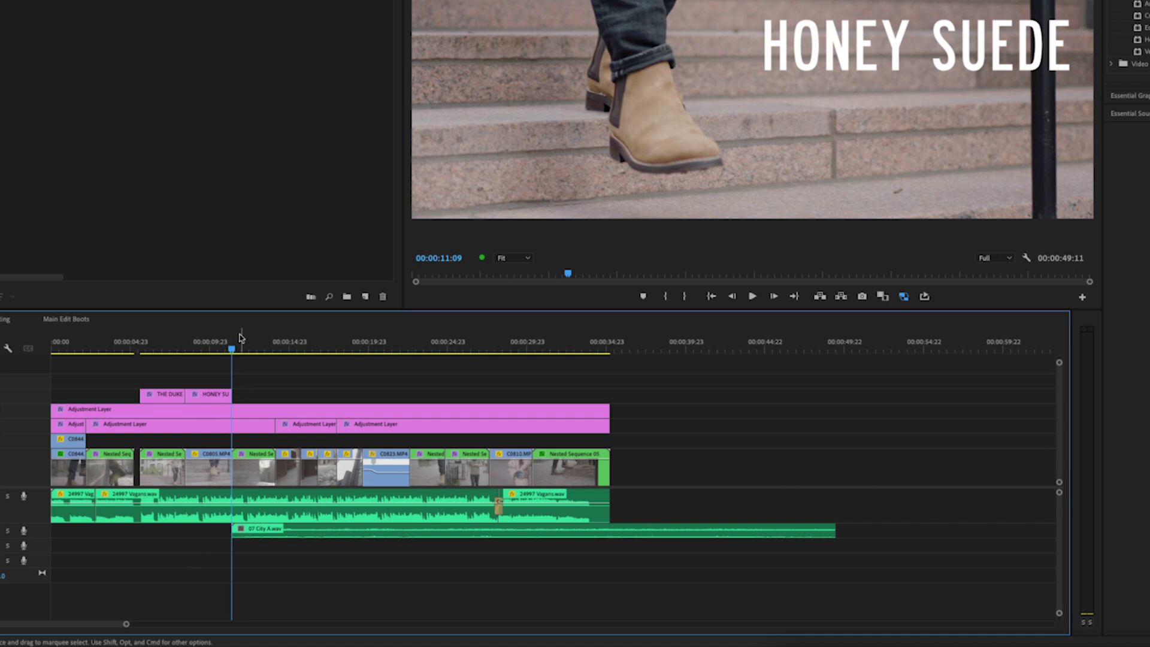
{"action": "left_click_drag", "start_coordinate": [232, 349], "coordinate": [410, 350]}
{"action": "left_click", "coordinate": [502, 532]}
{"action": "key", "text": "super+k"}
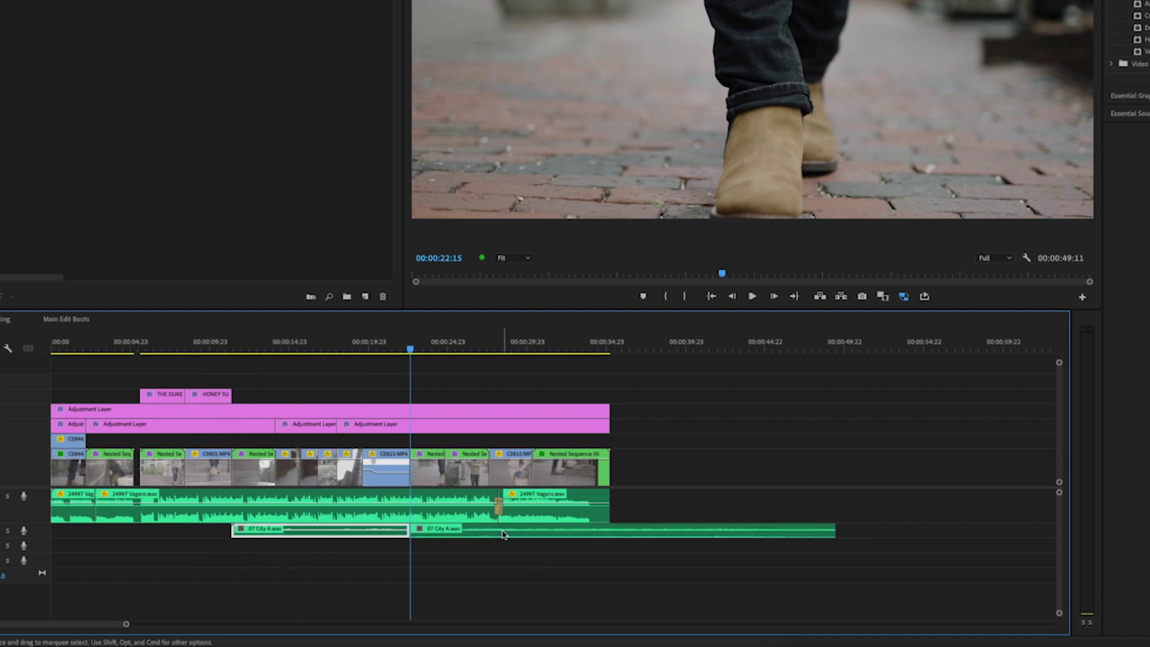
{"action": "left_click", "coordinate": [503, 532]}
{"action": "key", "text": "Delete"}
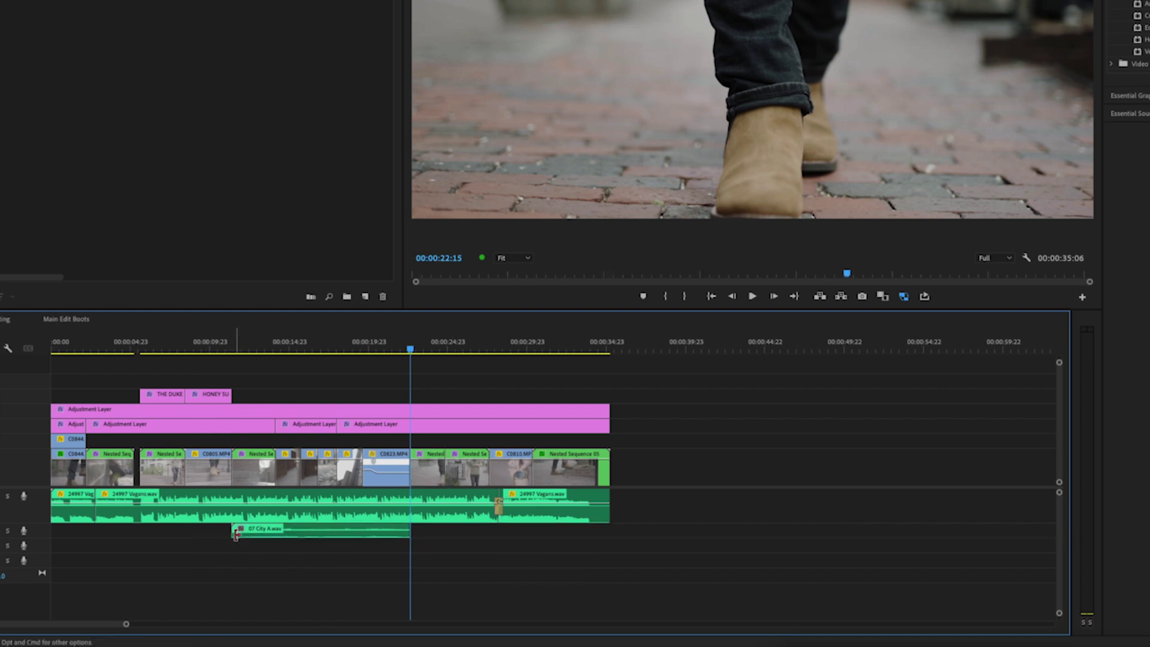
Adjust the ambience clip's Audio Gain and play back from 15:01 to hear the mix.
{"action": "right_click", "coordinate": [269, 531]}
{"action": "left_click", "coordinate": [300, 496]}
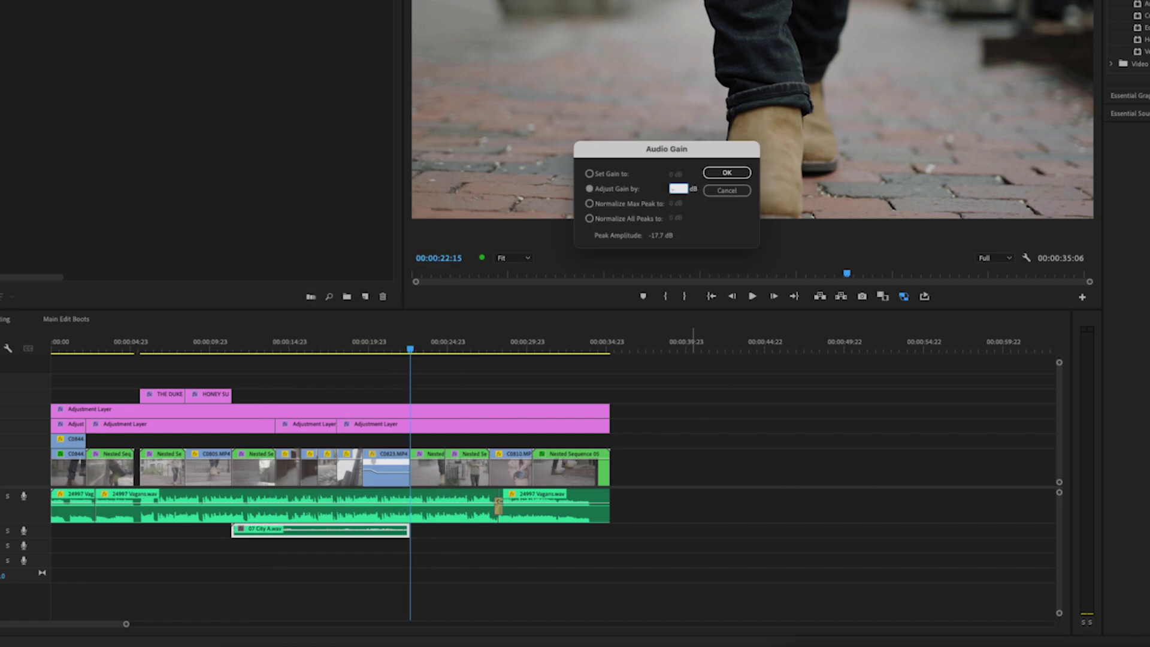
{"action": "key", "text": "Return"}
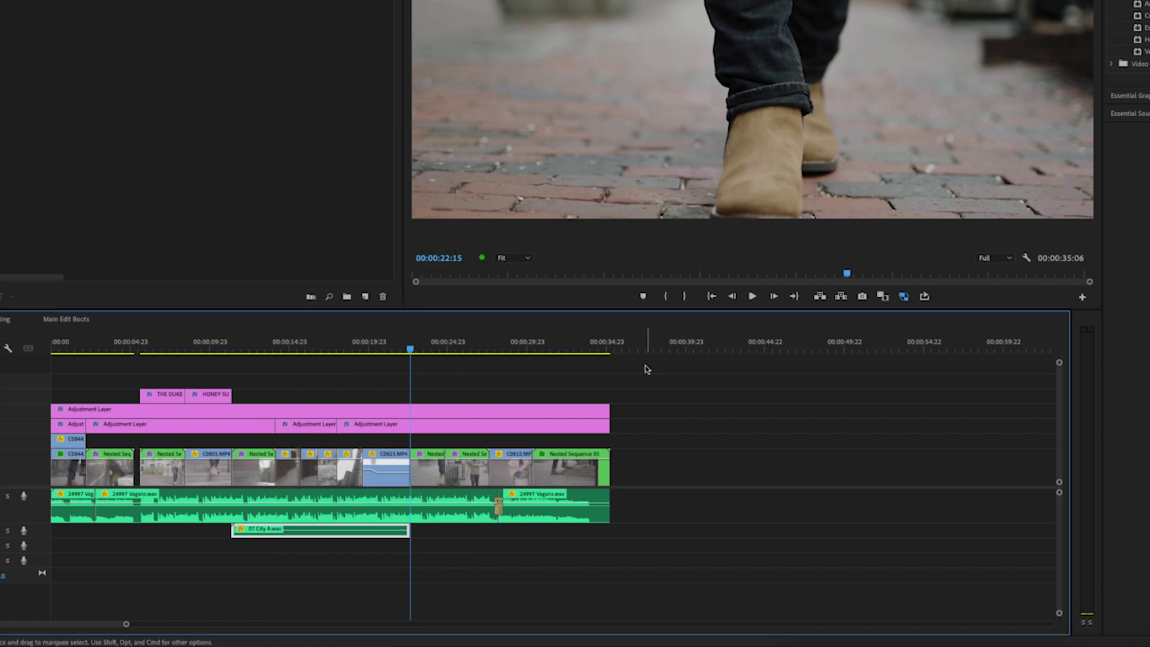
{"action": "left_click", "coordinate": [290, 346]}
{"action": "key", "text": "space"}
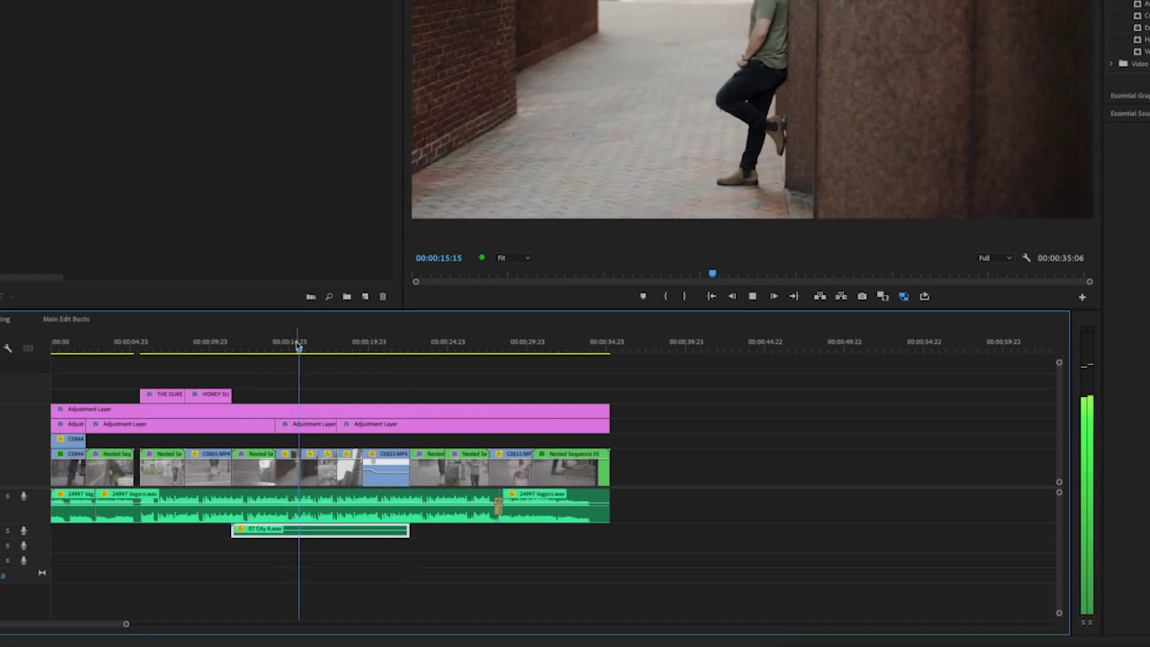
{"action": "key", "text": "space"}
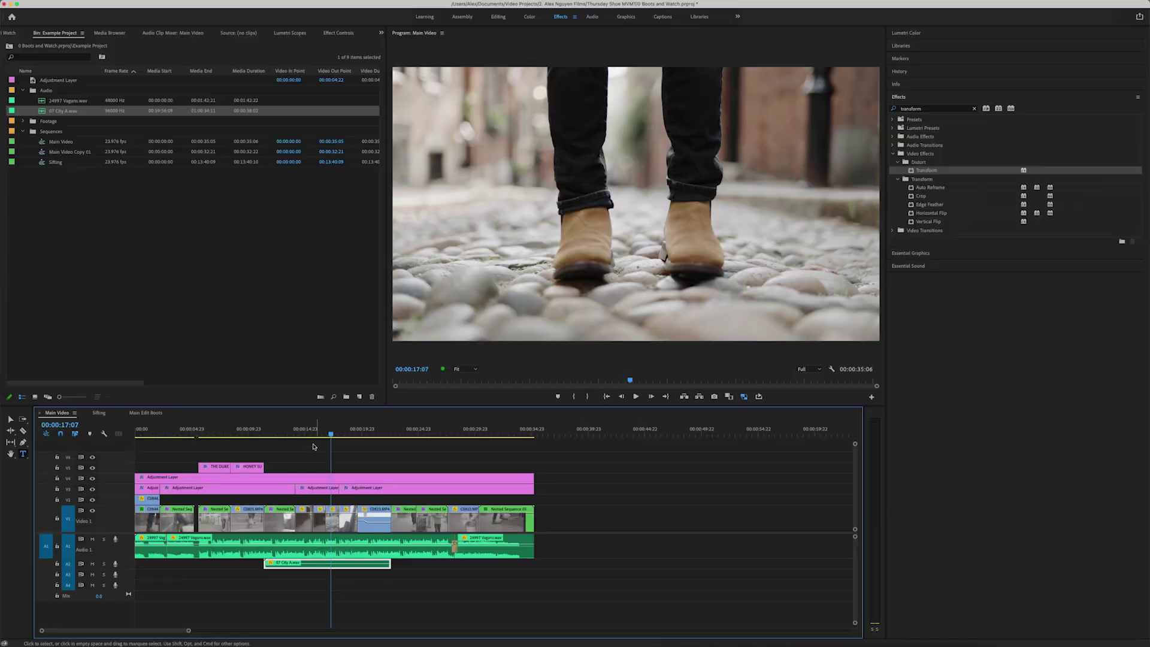
Quick Look the Thursday Boot Co. logo ezgif.com-gif-maker.png in Finder's Sources folder.
{"action": "left_click", "coordinate": [297, 456]}
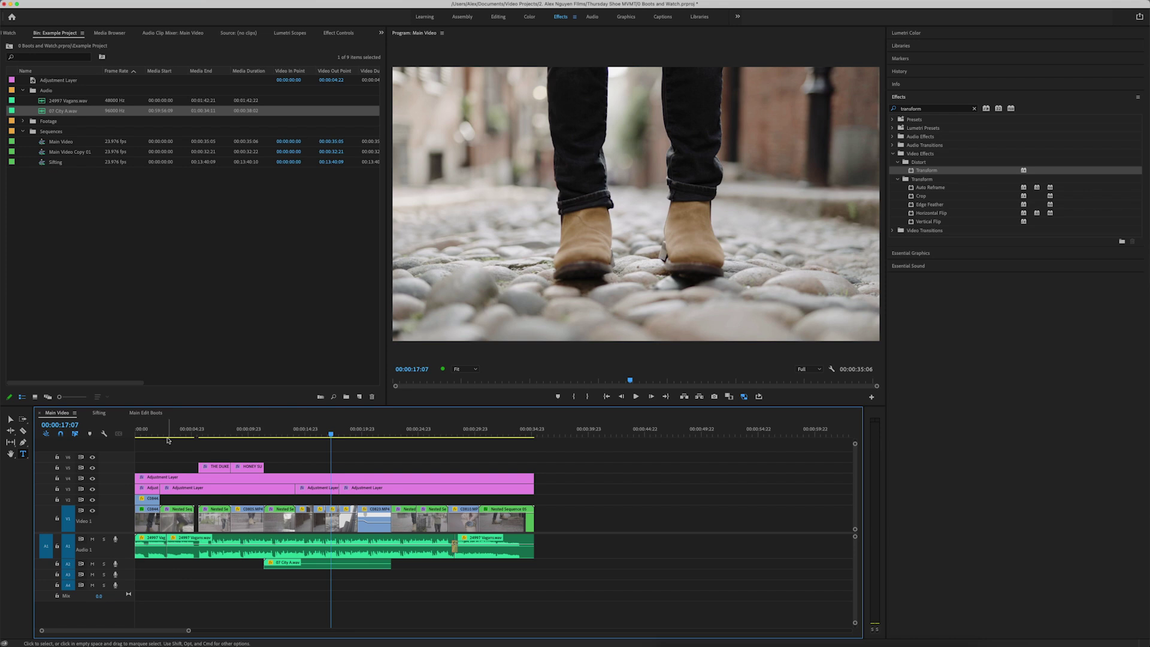
{"action": "left_click", "coordinate": [151, 434]}
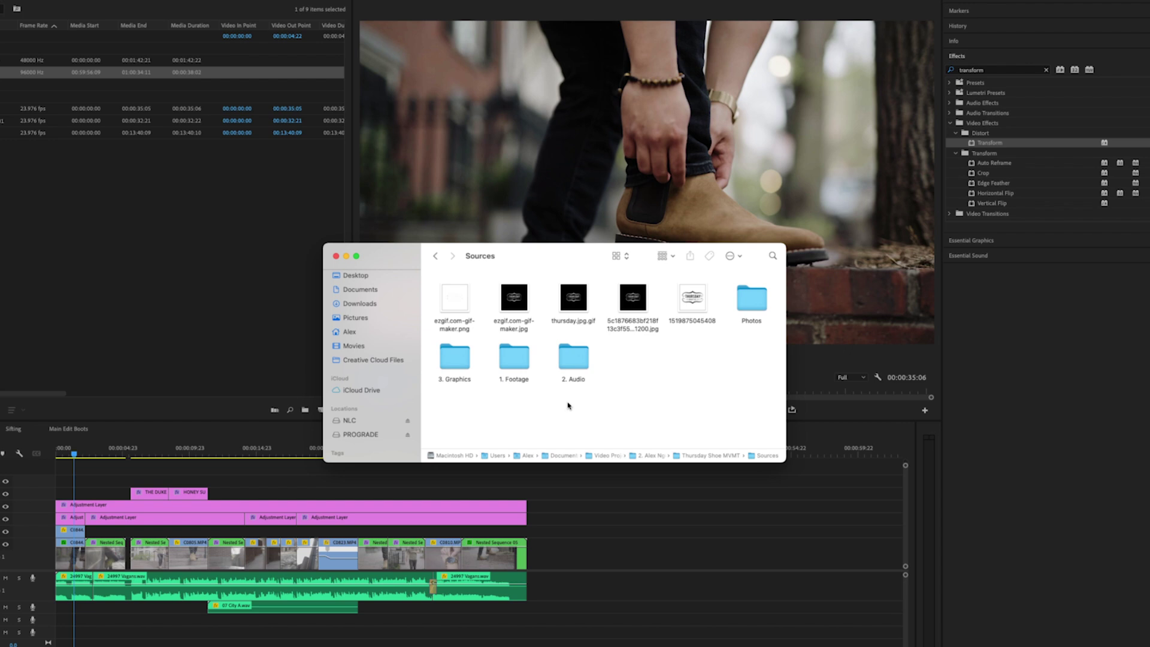
{"action": "left_click", "coordinate": [461, 304]}
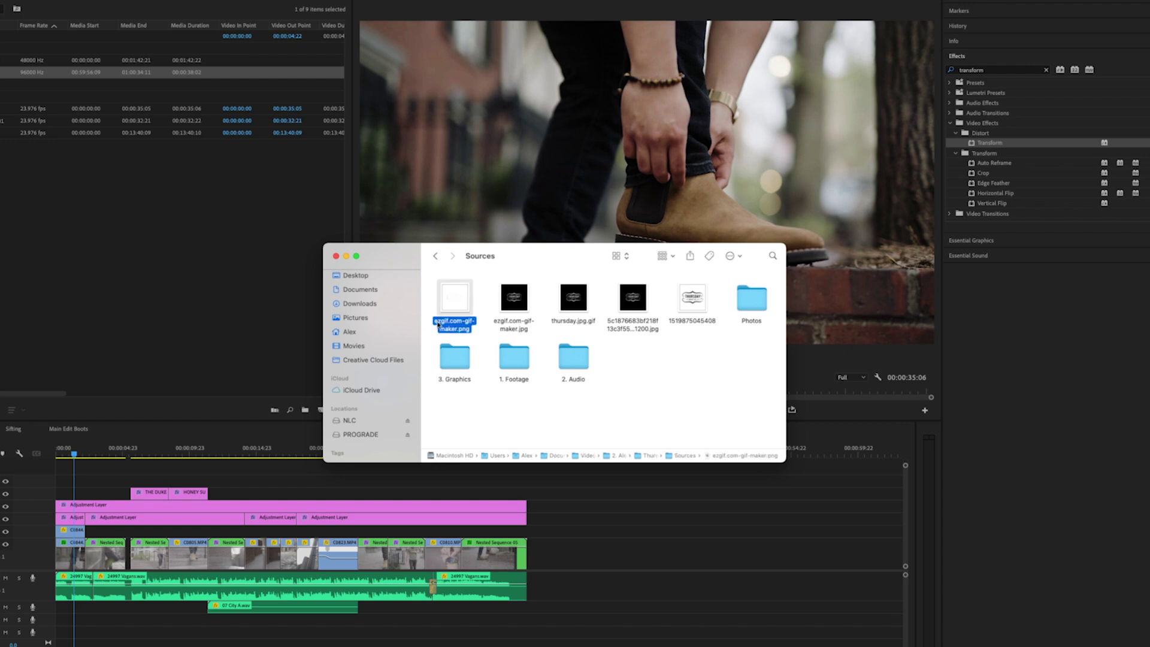
{"action": "key", "text": "space"}
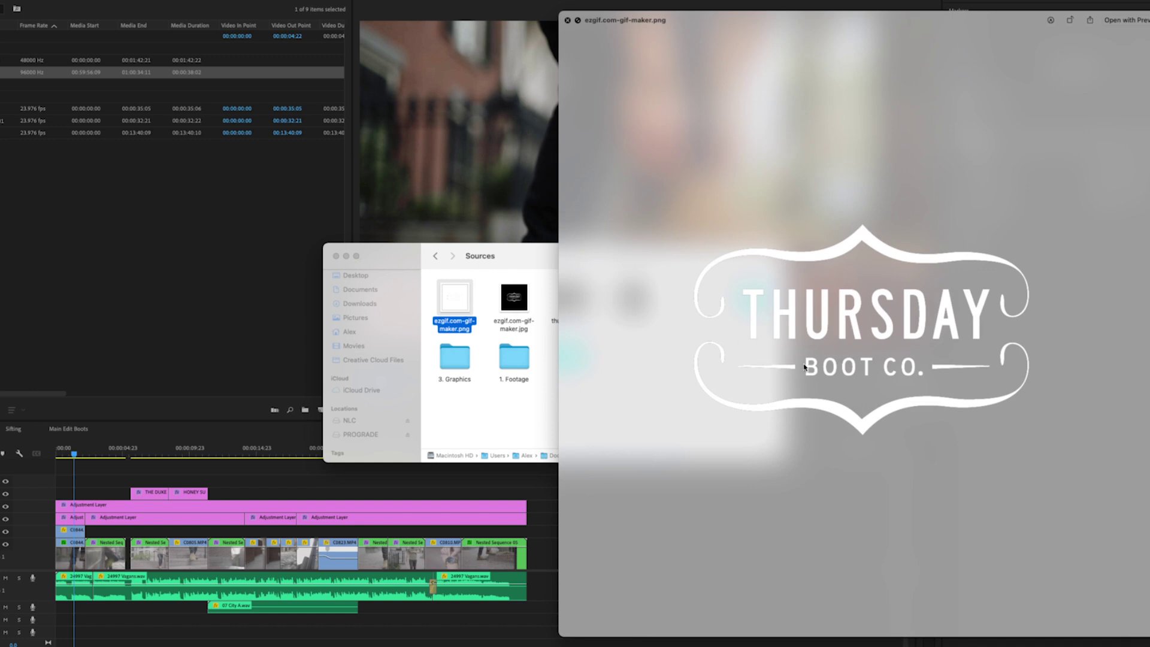
{"action": "key", "text": "space"}
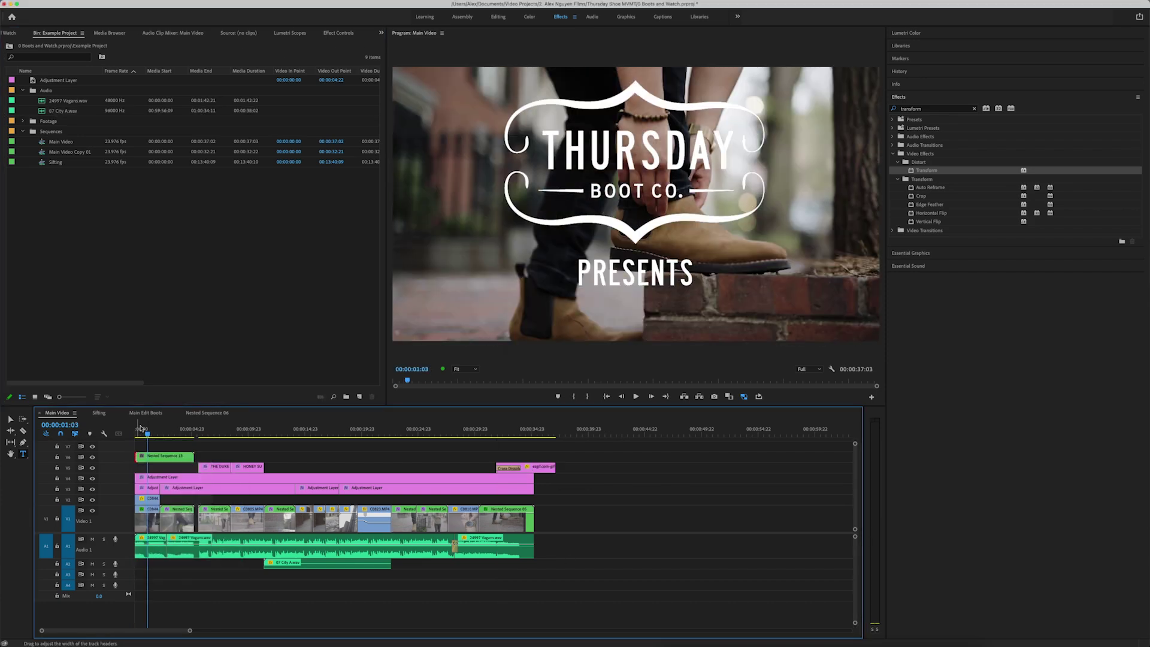
Nest the logo and PRESENTS clips, scrub the opening titles, and mark the whole sequence In/Out with X.
{"action": "key", "text": "space"}
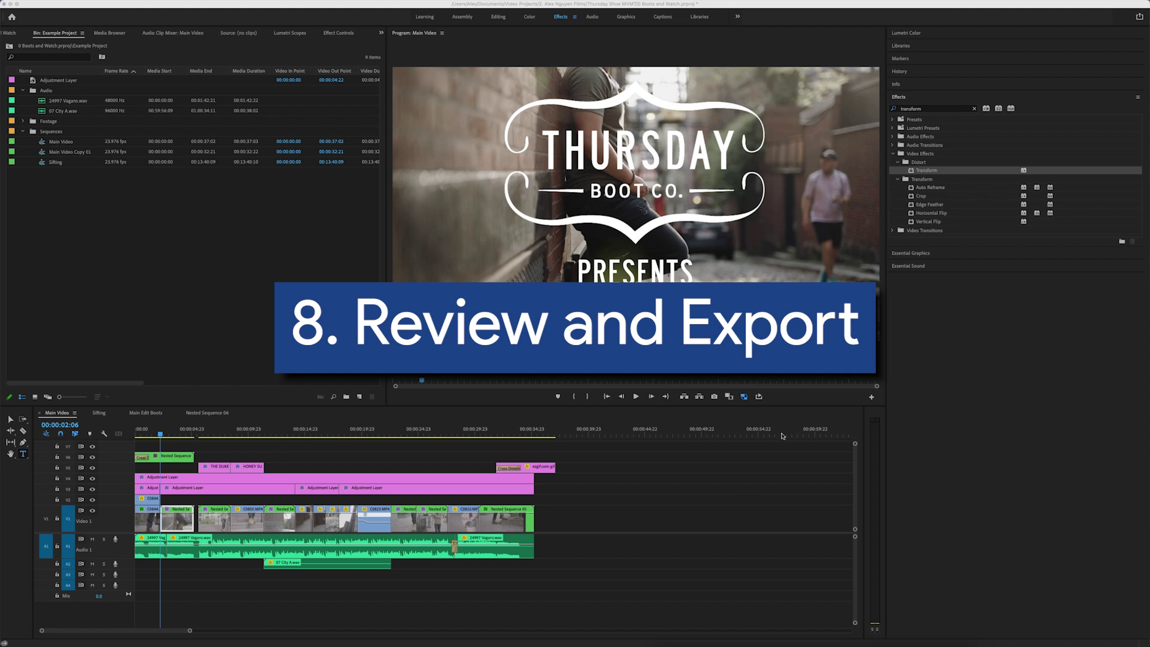
{"action": "left_click", "coordinate": [723, 471]}
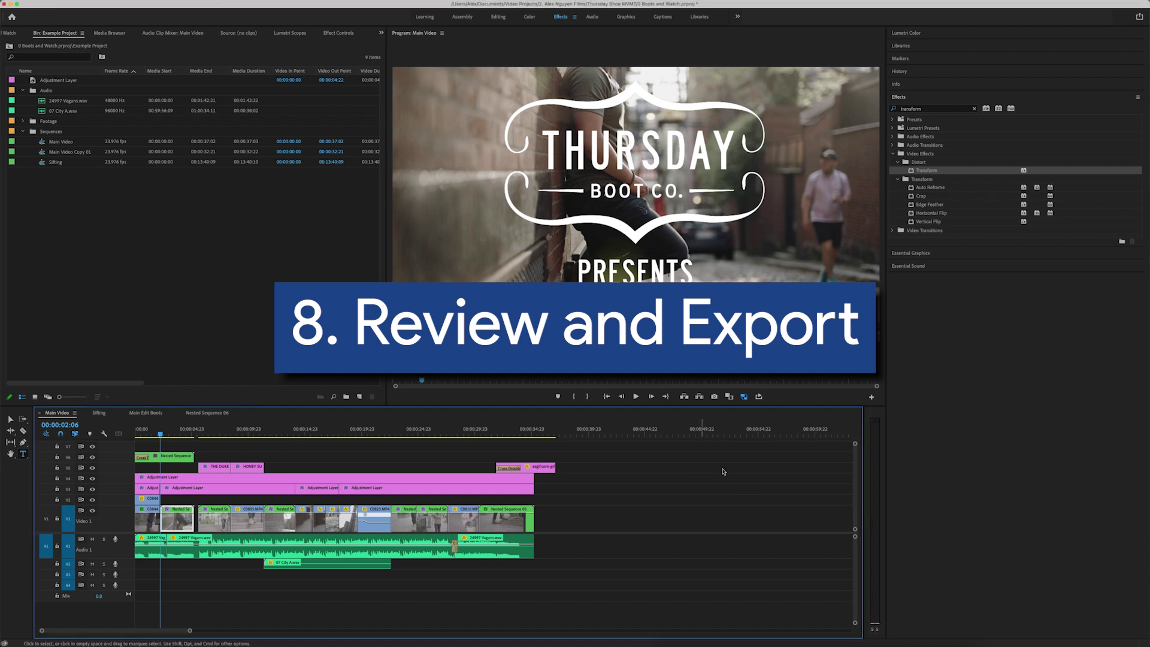
{"action": "left_click", "coordinate": [172, 434]}
{"action": "left_click_drag", "start_coordinate": [171, 435], "coordinate": [553, 431]}
{"action": "key", "text": "x"}
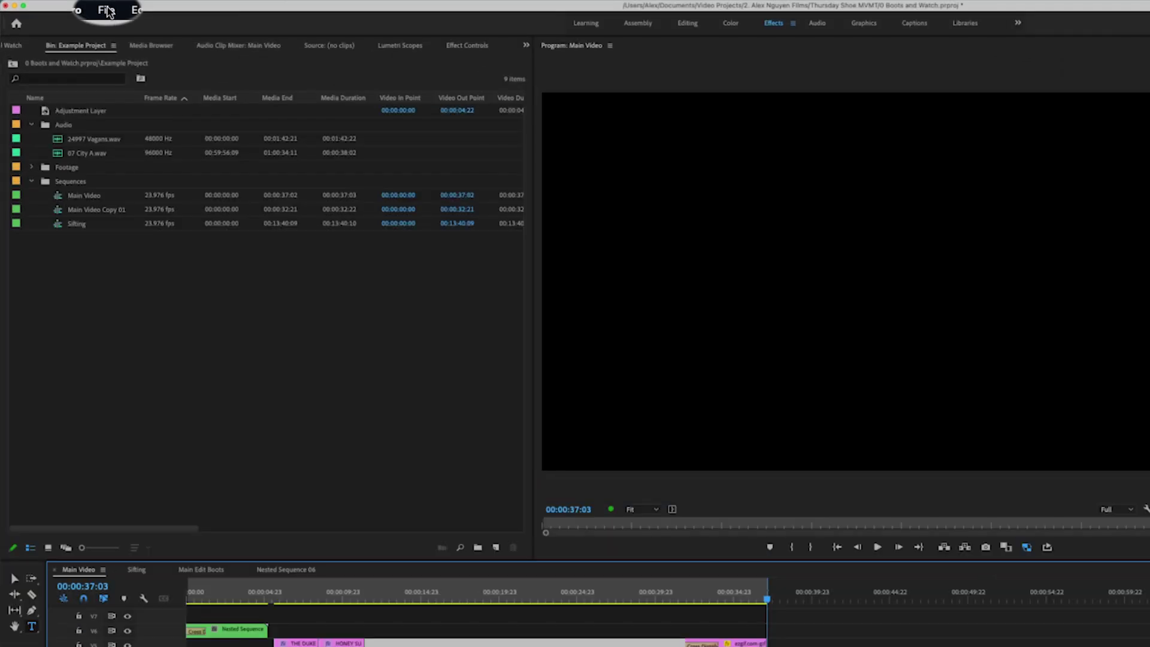
Open File > Export > Media, keep Format H.264 and choose the High Quality 1080p HD preset.
{"action": "left_click", "coordinate": [113, 12]}
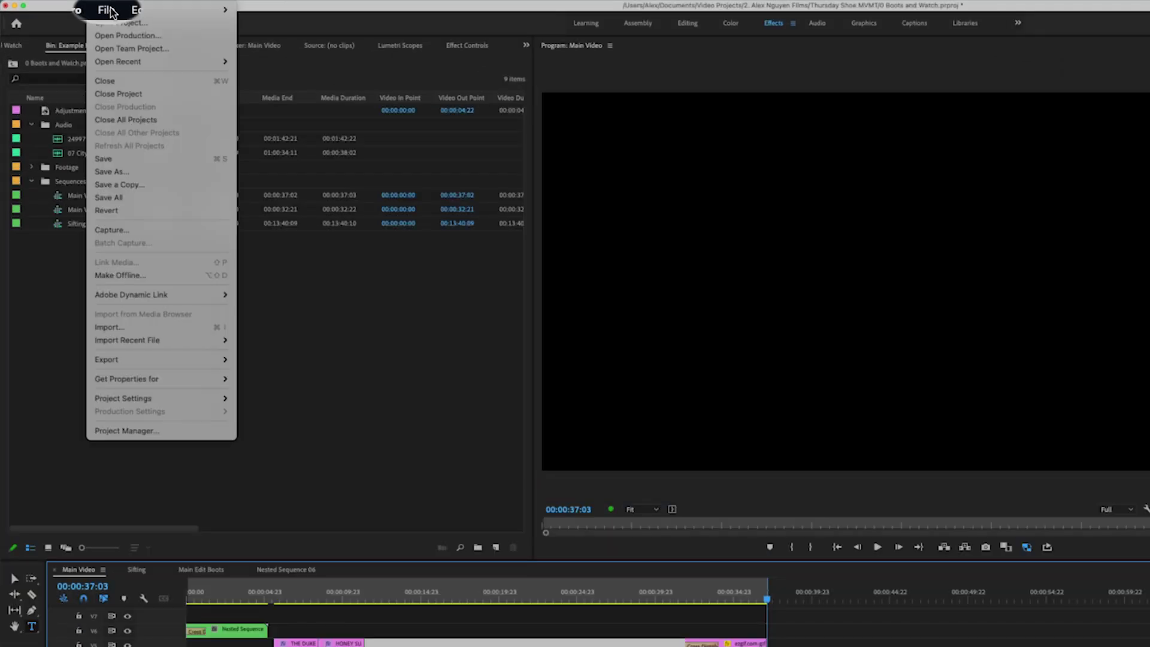
{"action": "mouse_move", "coordinate": [219, 358]}
{"action": "left_click", "coordinate": [256, 360]}
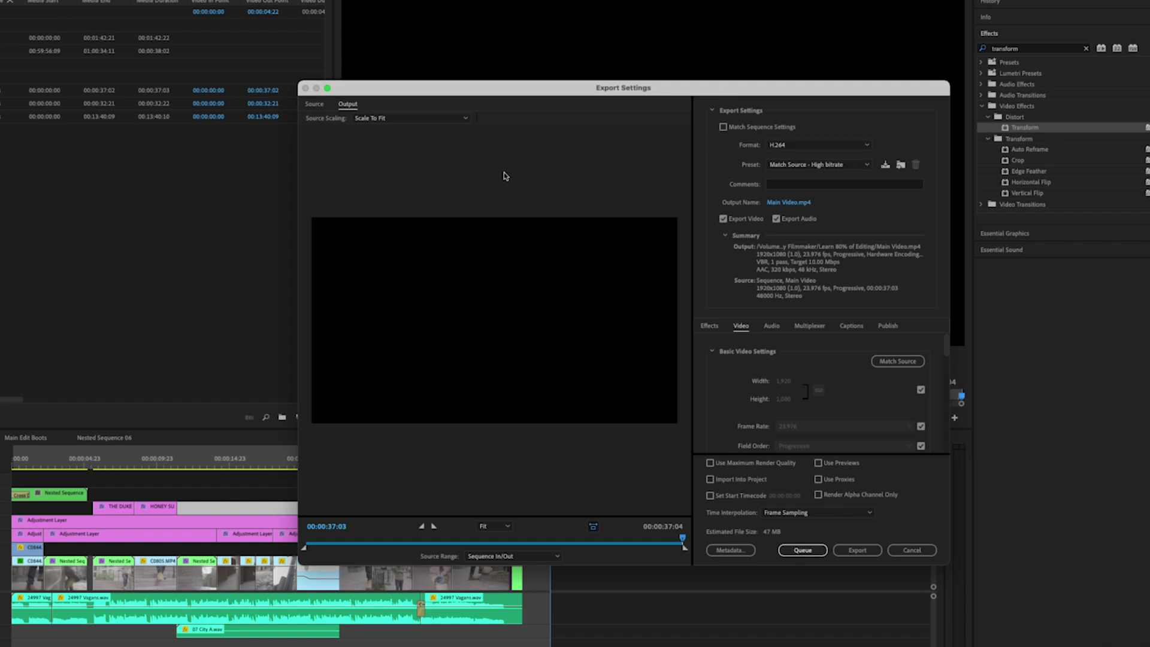
{"action": "left_click", "coordinate": [839, 145]}
{"action": "left_click", "coordinate": [839, 146]}
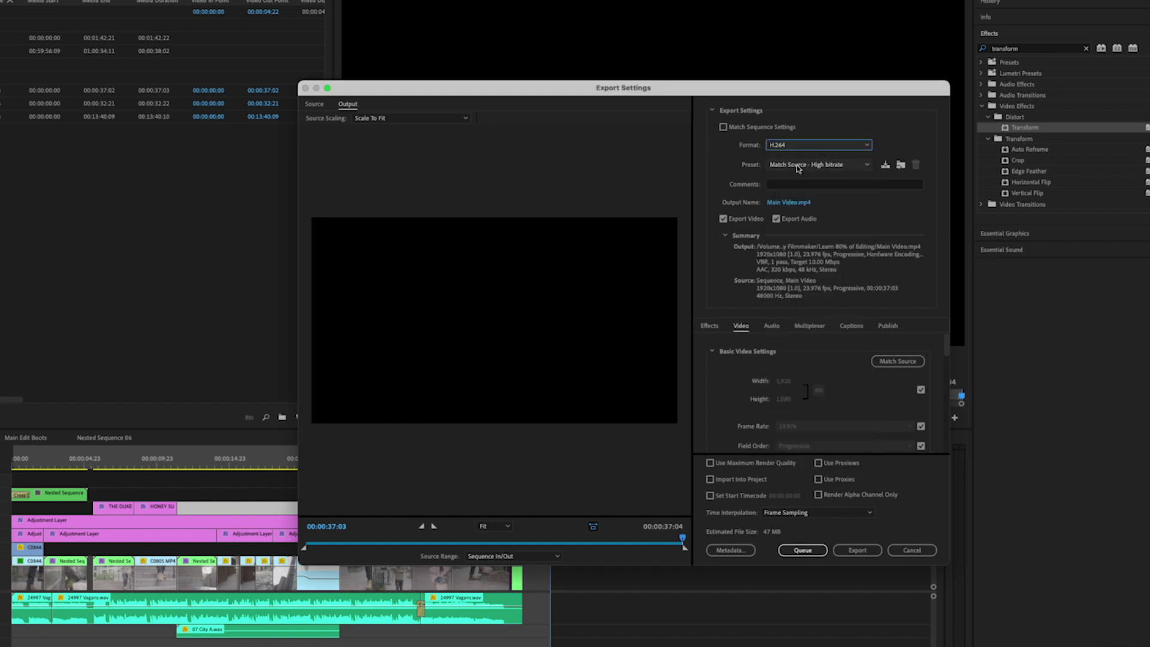
{"action": "left_click", "coordinate": [839, 165]}
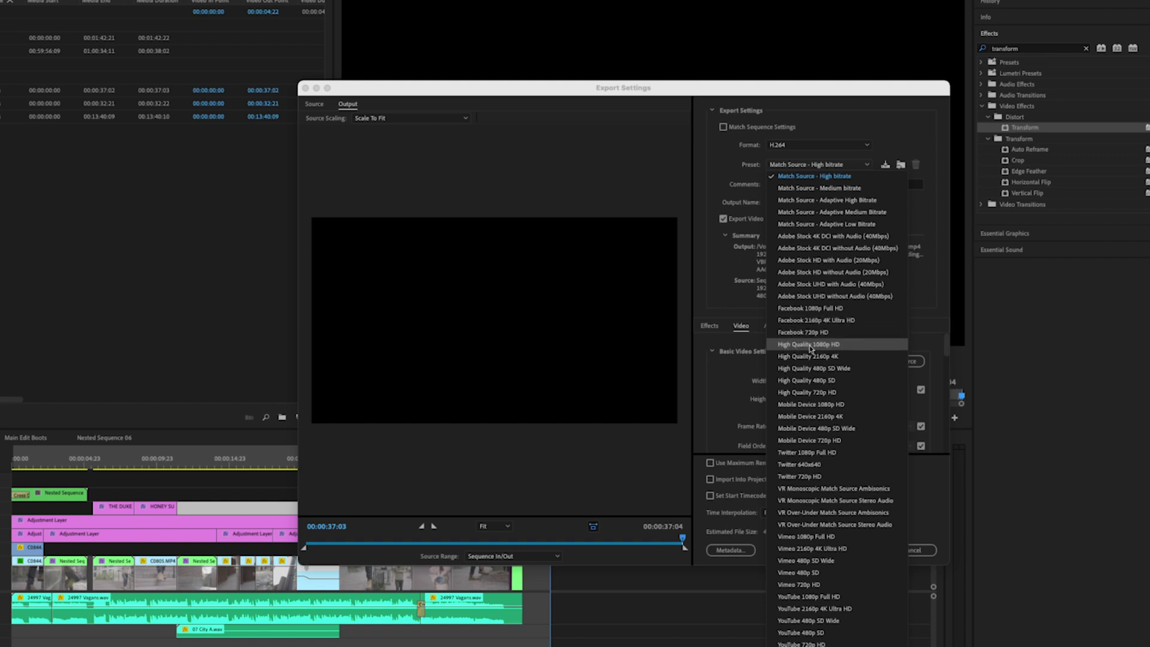
{"action": "left_click", "coordinate": [830, 346]}
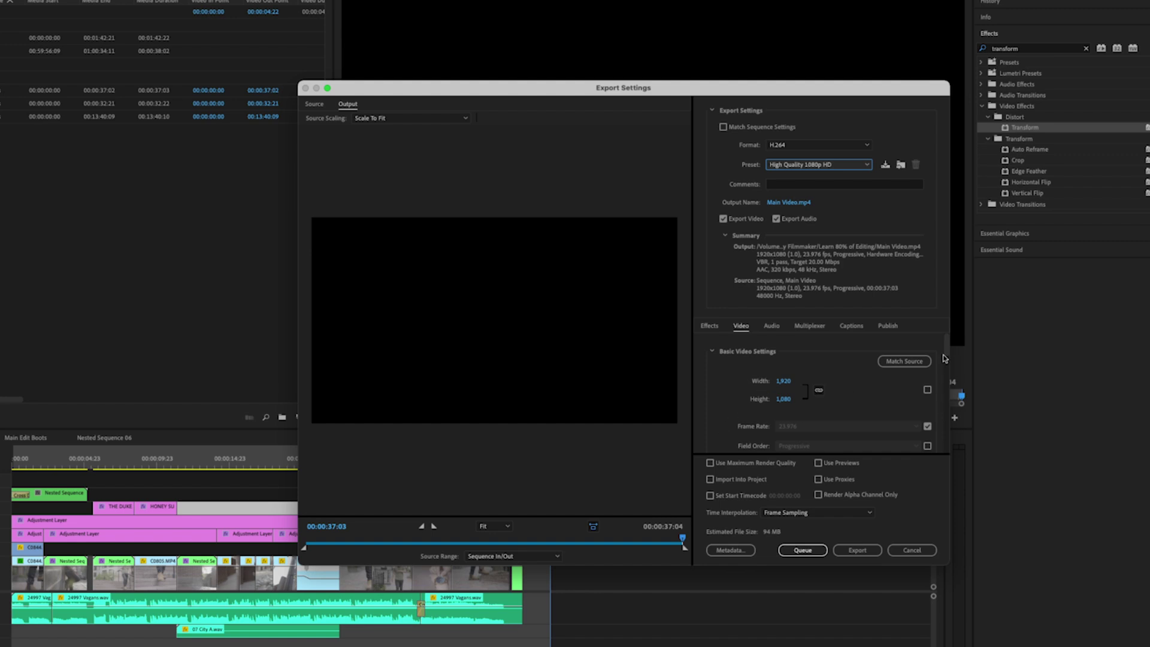
{"action": "scroll", "coordinate": [947, 367], "scroll_direction": "down", "scroll_amount": 3}
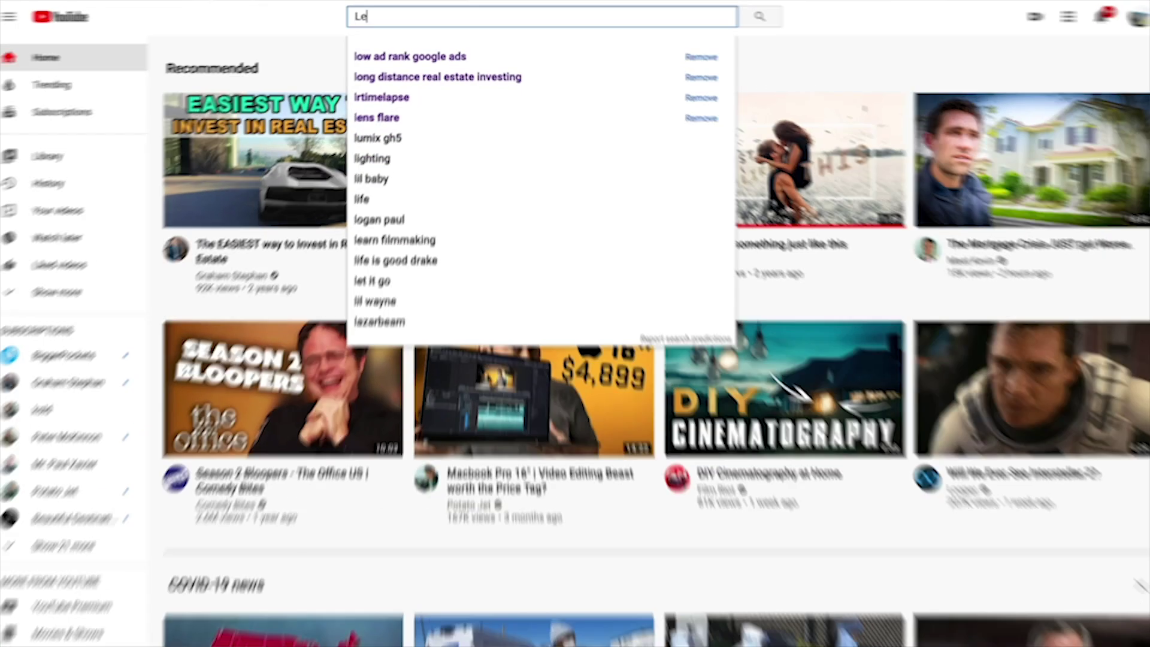
Search YouTube for 'Learn filmmaking online' and scroll down through the results.
{"action": "type", "text": "aking online"}
{"action": "key", "text": "Return"}
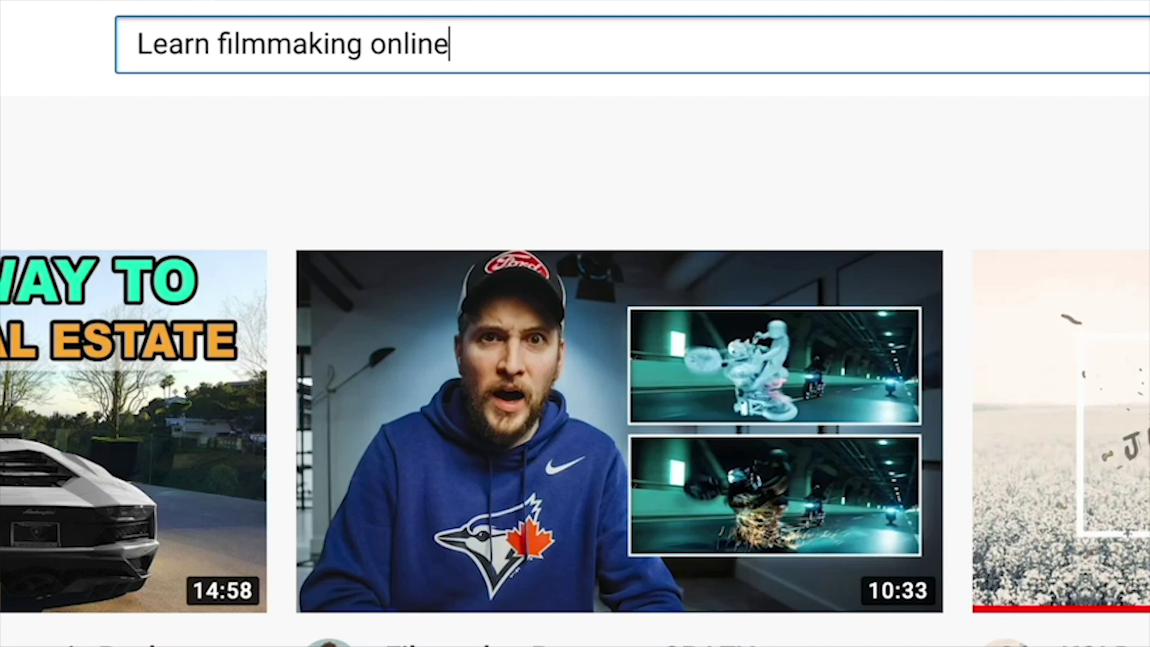
{"action": "scroll", "coordinate": [407, 183], "scroll_direction": "down", "scroll_amount": 5}
{"action": "scroll", "coordinate": [407, 183], "scroll_direction": "down", "scroll_amount": 20}
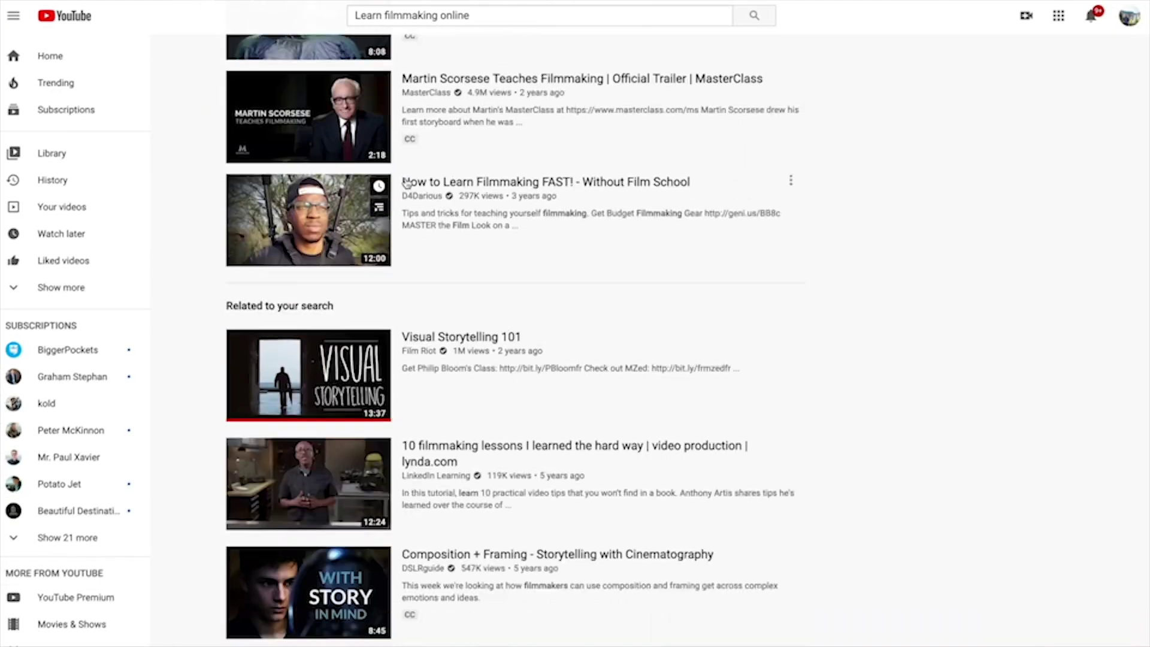